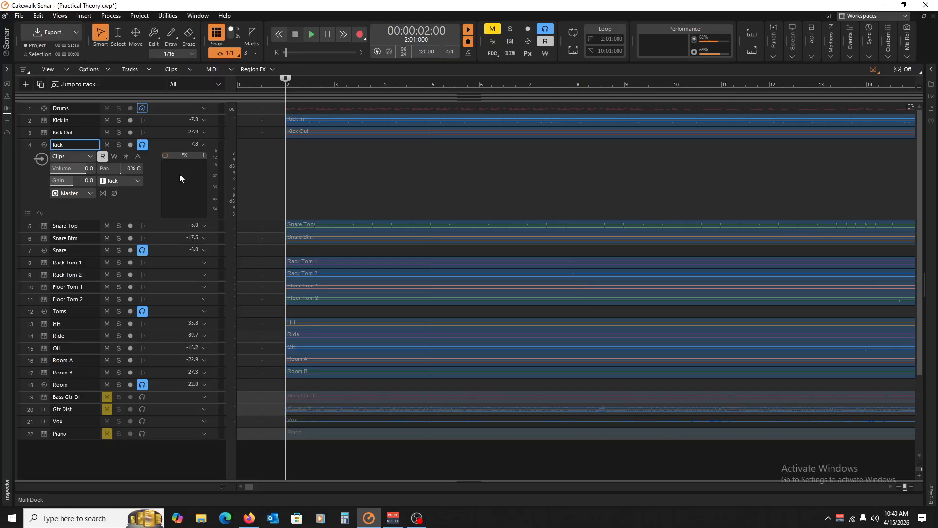
# Insert the SSL 4K E channel strip in the Kick track's effects rack and move its window clear of the track controls
pyautogui.rightClick(180, 174)
pyautogui.moveTo(215, 201)
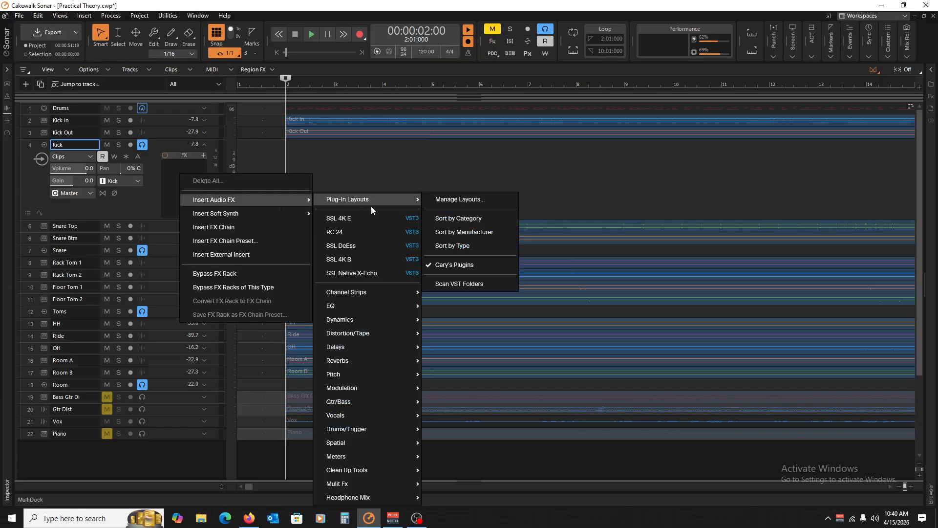
pyautogui.click(354, 216)
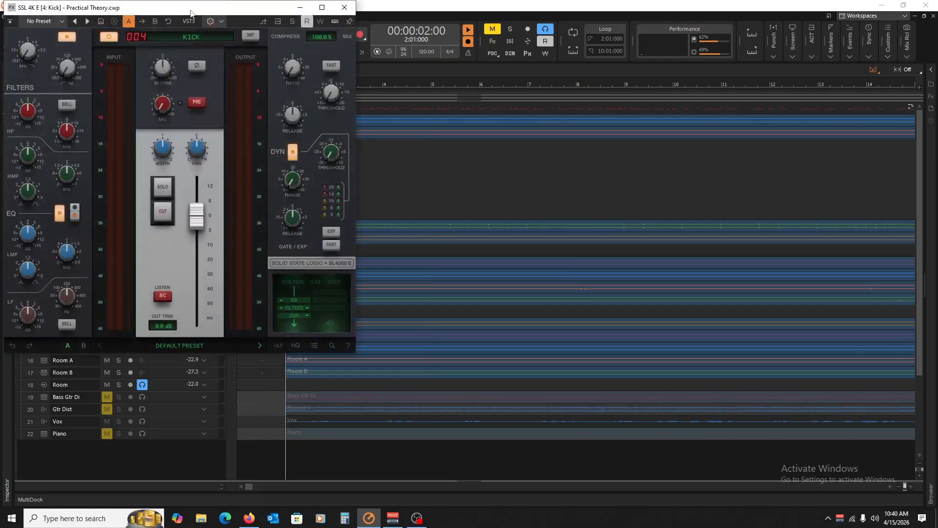
pyautogui.moveTo(190, 13); pyautogui.dragTo(451, 72)
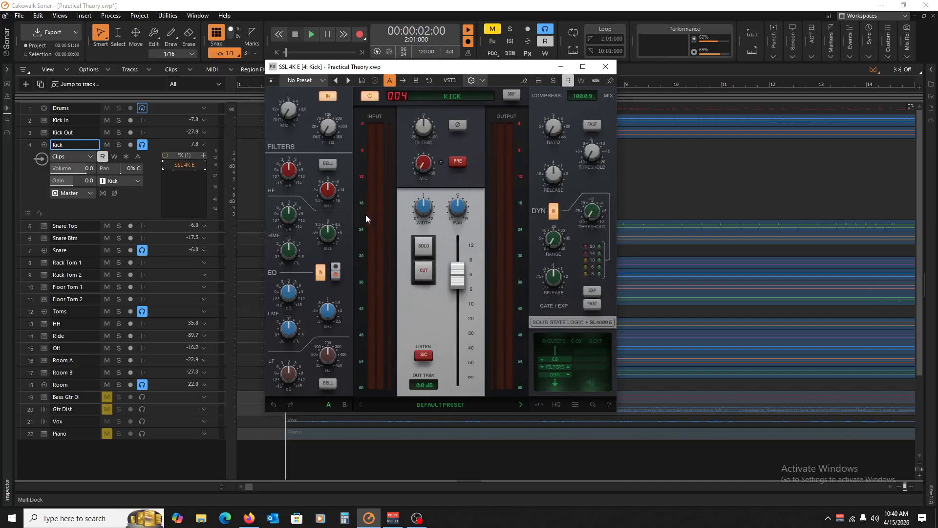
# Solo the Kick track and play a few bars to check its level through the channel strip
pyautogui.moveTo(329, 226)
pyautogui.moveTo(300, 177)
pyautogui.click(121, 147)
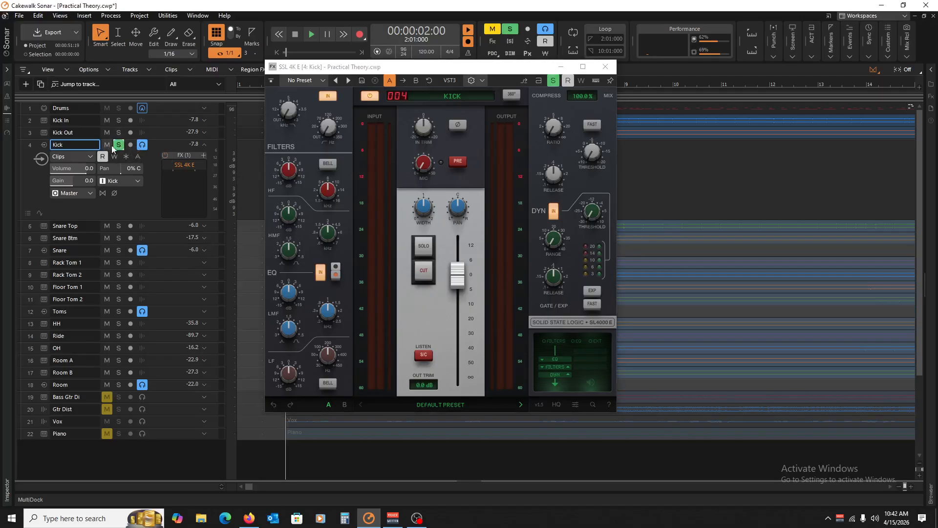
pyautogui.press('space')
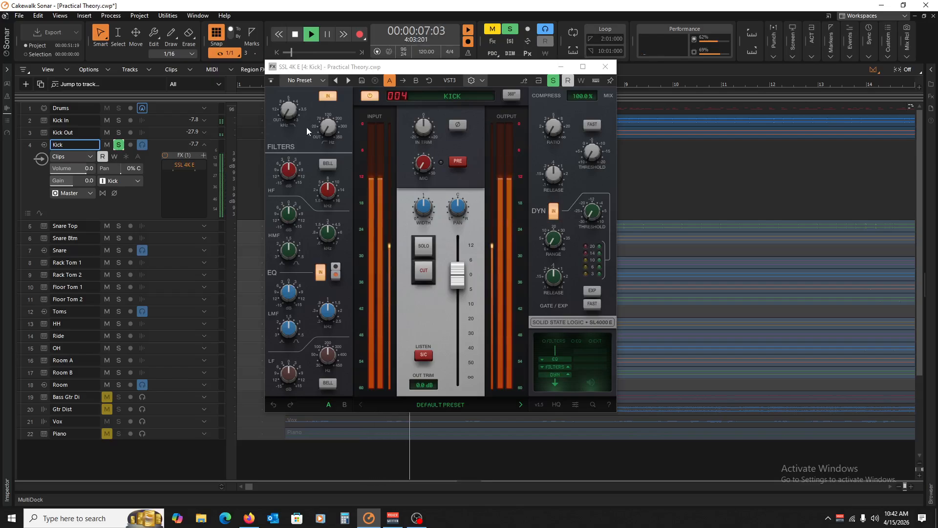
pyautogui.press('space')
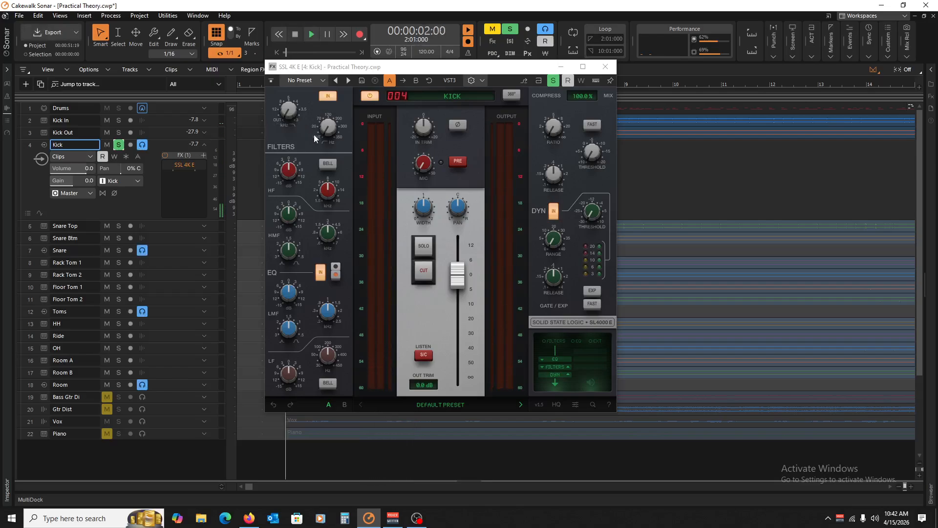
# Rearrange the SSL 4K E's processing order to Filters, EQ, DYN
pyautogui.moveTo(291, 164)
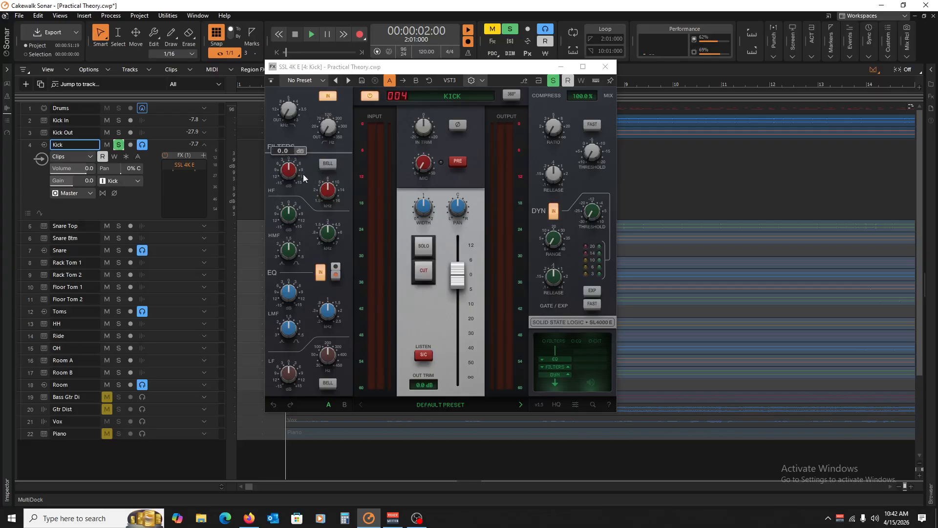
pyautogui.moveTo(294, 280)
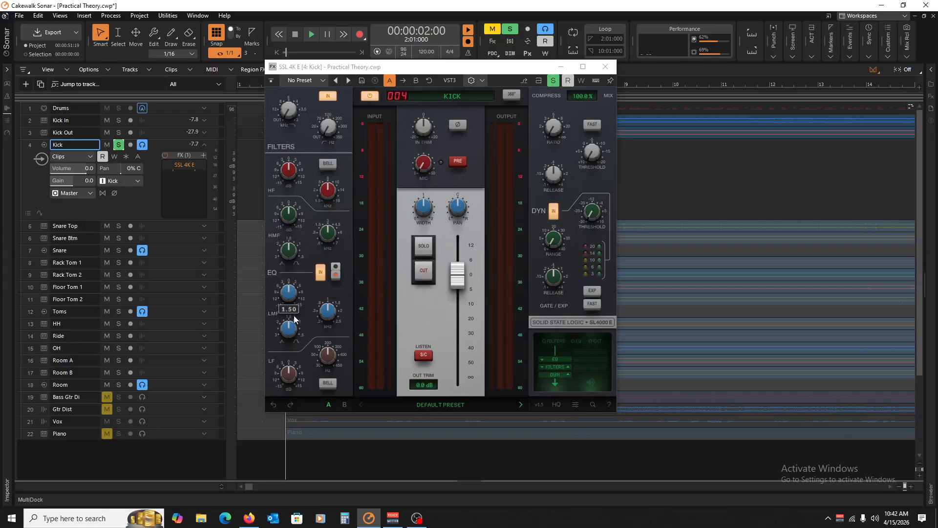
pyautogui.moveTo(336, 242)
pyautogui.moveTo(428, 163)
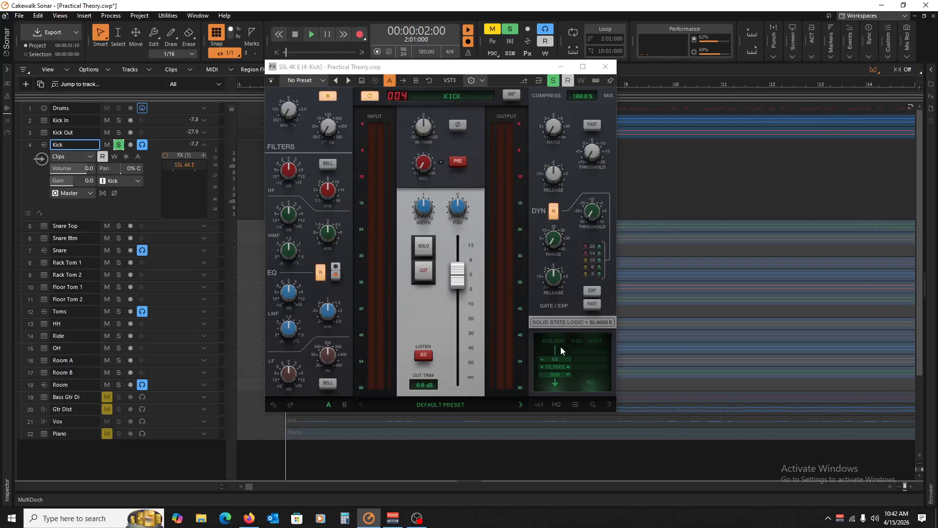
pyautogui.click(555, 377)
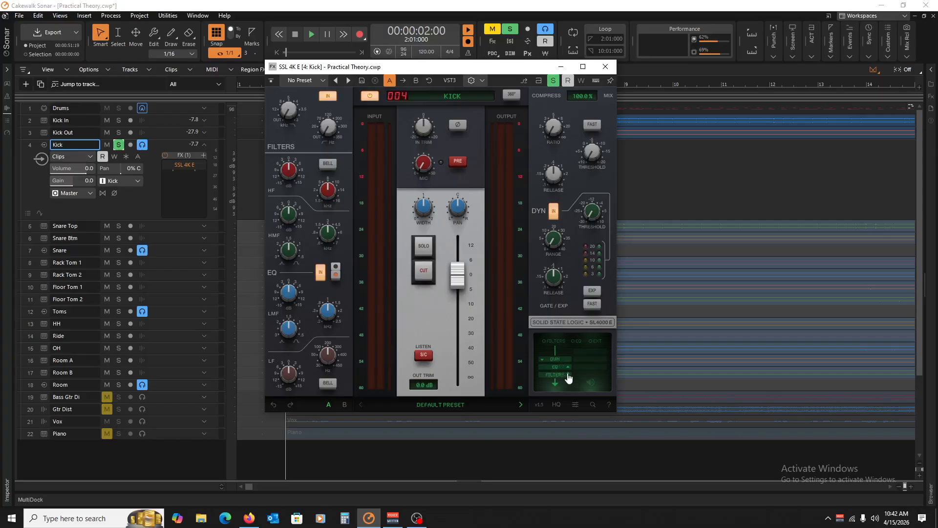
pyautogui.click(568, 374)
pyautogui.click(542, 359)
pyautogui.click(543, 367)
pyautogui.click(566, 367)
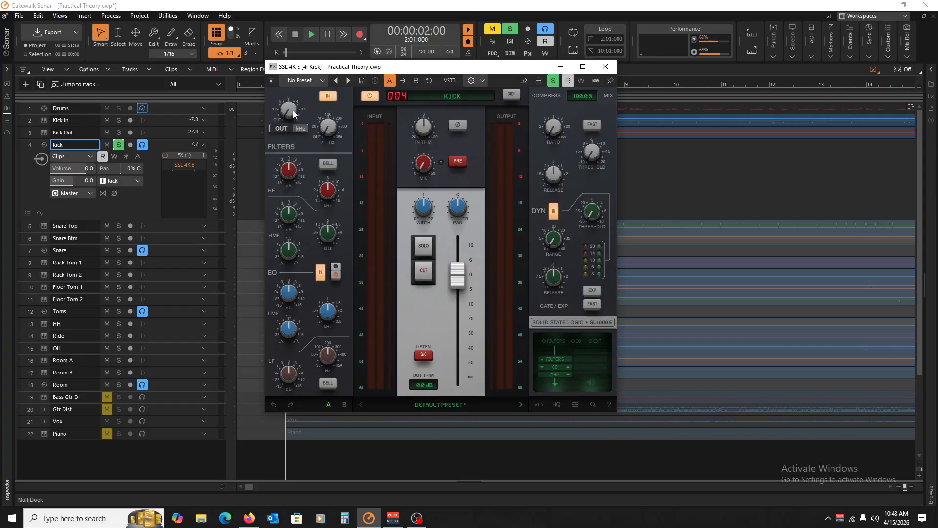
# Sweep the low-pass and high-pass filter frequencies while playing the kick, and return both filters to OUT
pyautogui.moveTo(287, 117); pyautogui.dragTo(293, 91)
pyautogui.moveTo(329, 130); pyautogui.dragTo(341, 166)
pyautogui.press('space')
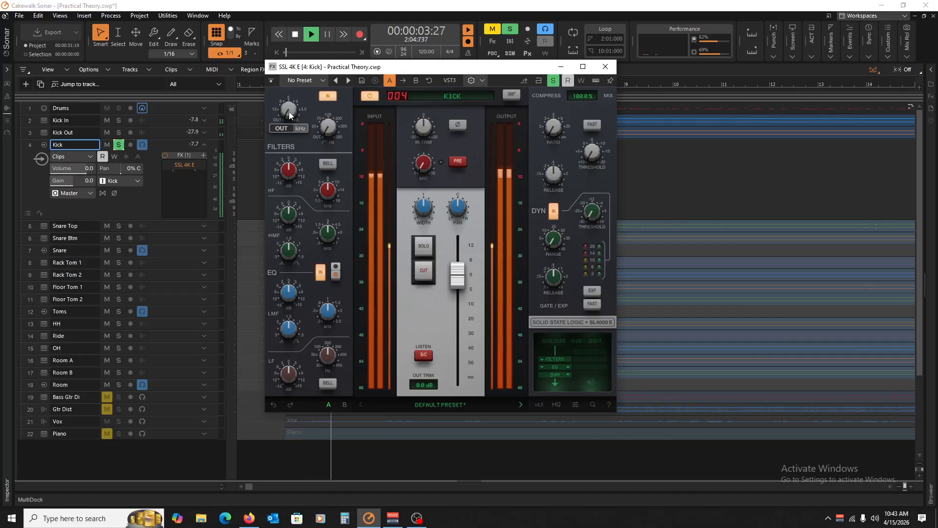
pyautogui.moveTo(291, 109)
pyautogui.mouseDown()
pyautogui.moveTo(309, 33)
pyautogui.moveTo(291, 122)
pyautogui.mouseUp()
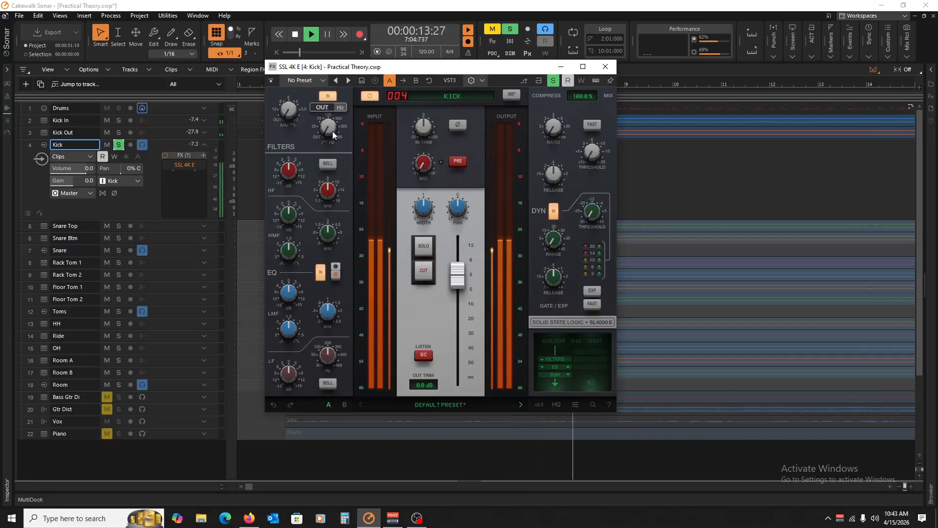
pyautogui.moveTo(336, 77); pyautogui.dragTo(328, 133)
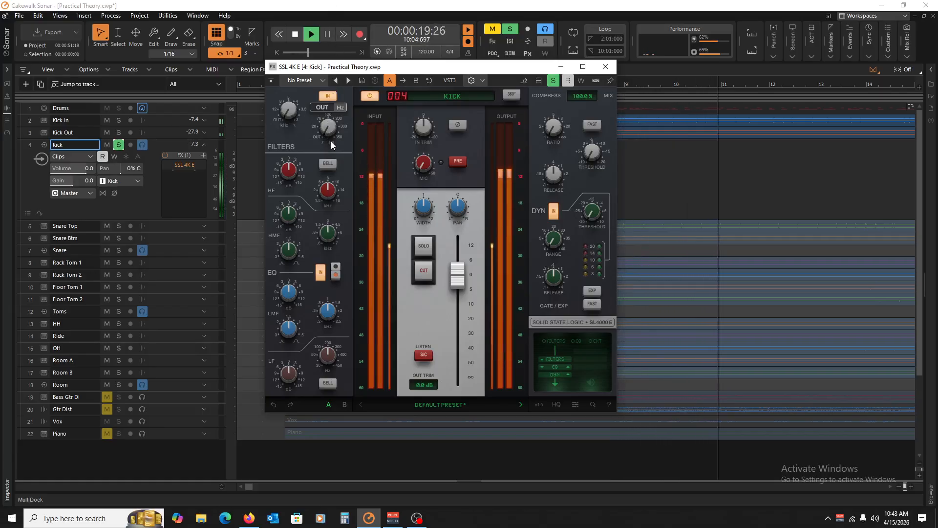
pyautogui.press('space')
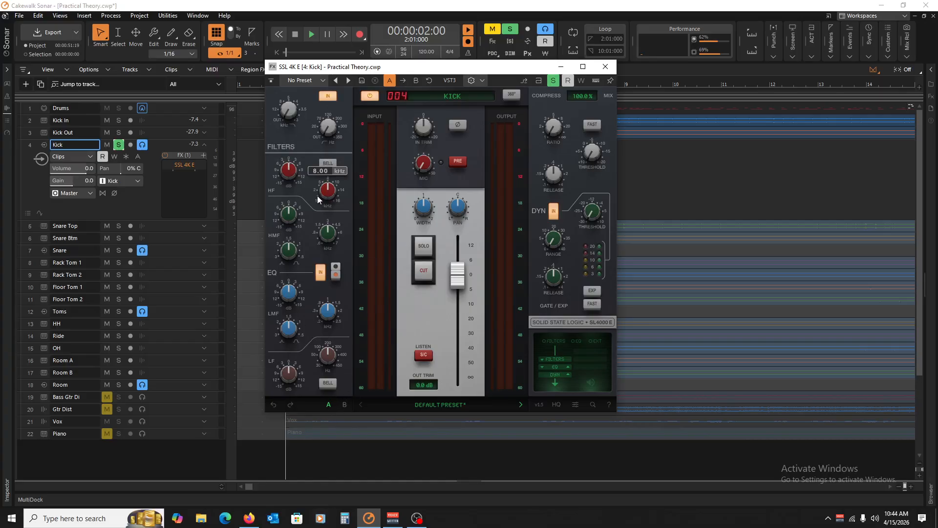
# Toggle the HF band's bell shape and switch the EQ between its two colour types, restoring the original settings
pyautogui.click(327, 164)
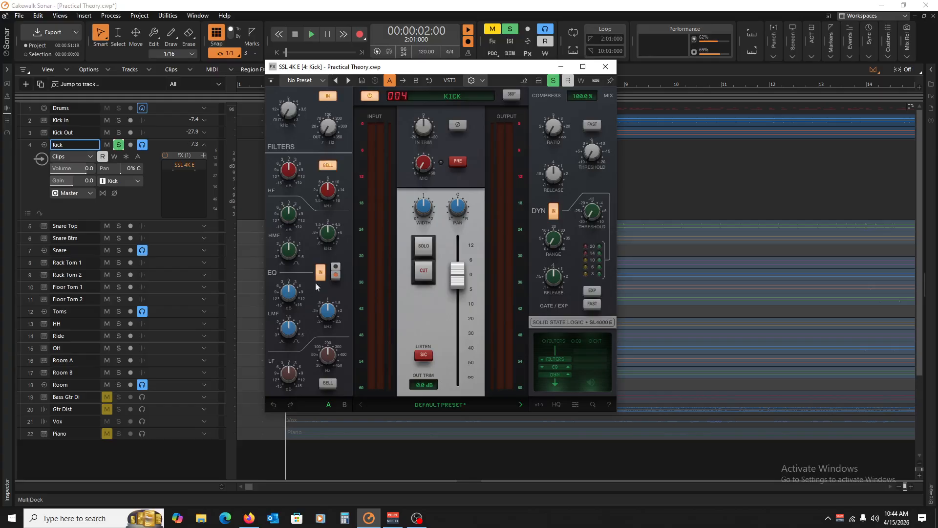
pyautogui.click(327, 164)
pyautogui.moveTo(344, 309)
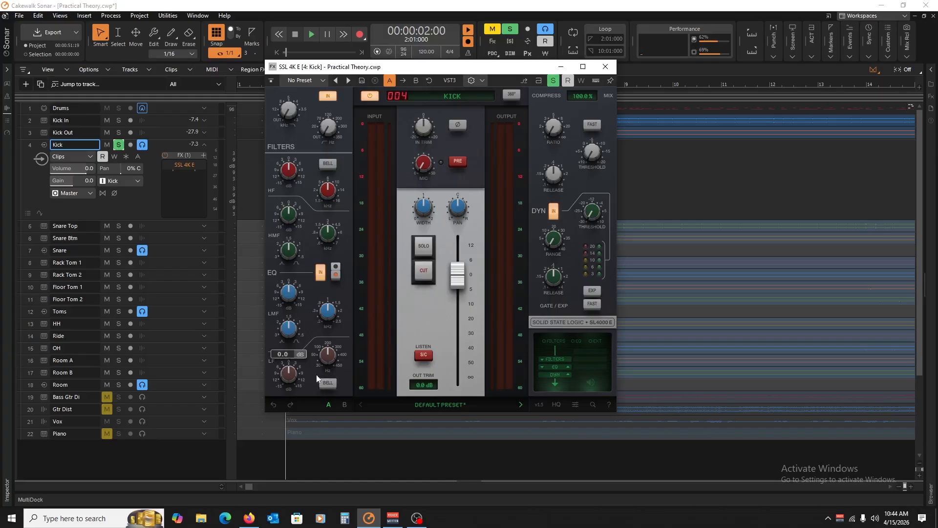
pyautogui.click(336, 275)
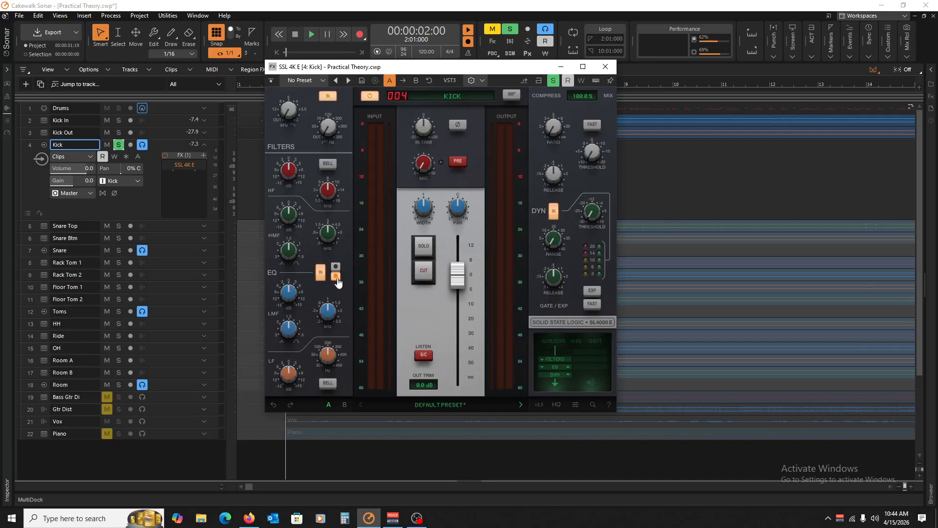
pyautogui.click(336, 267)
pyautogui.click(336, 276)
pyautogui.click(335, 268)
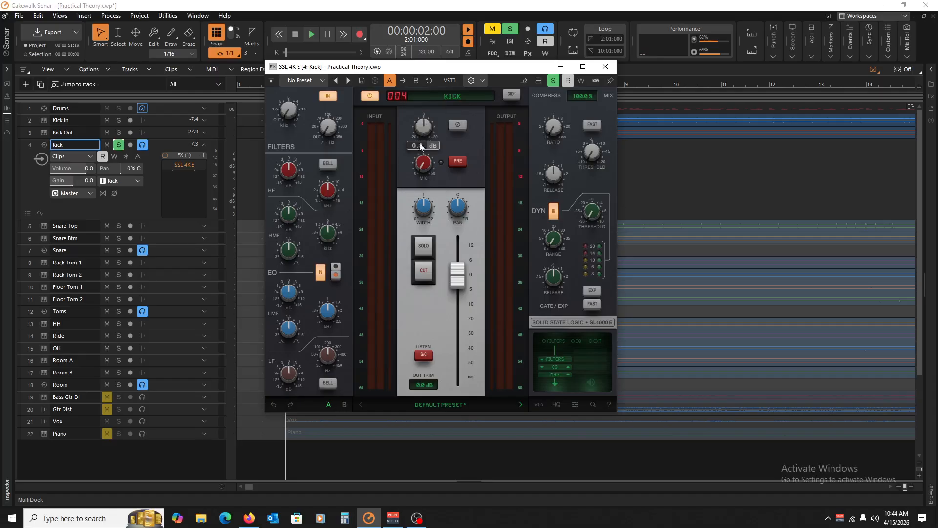
# Audition the mic preamp with PRE enabled, raising the mic gain to about 28.2 dB during playback and returning it to 0.0 dB
pyautogui.moveTo(423, 171); pyautogui.dragTo(425, 131)
pyautogui.press('space')
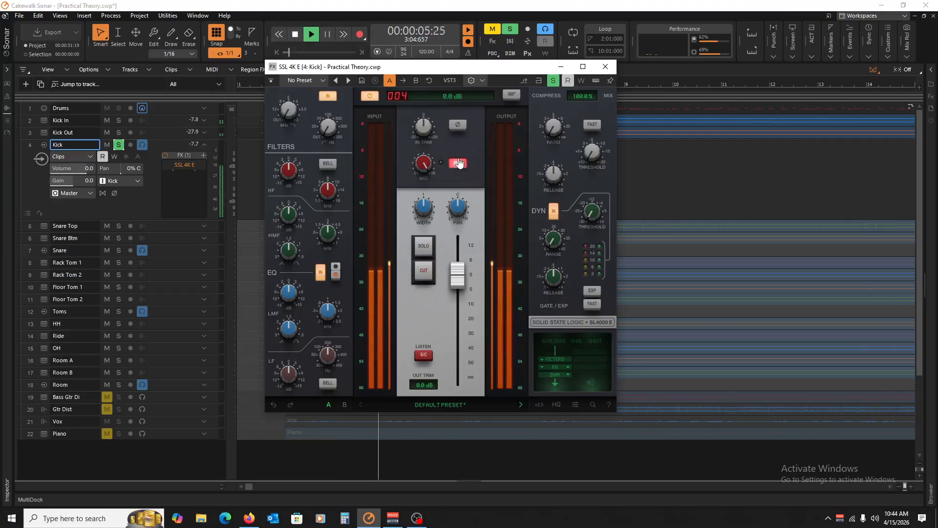
pyautogui.moveTo(423, 165)
pyautogui.mouseDown()
pyautogui.moveTo(423, 155)
pyautogui.moveTo(424, 175)
pyautogui.mouseUp()
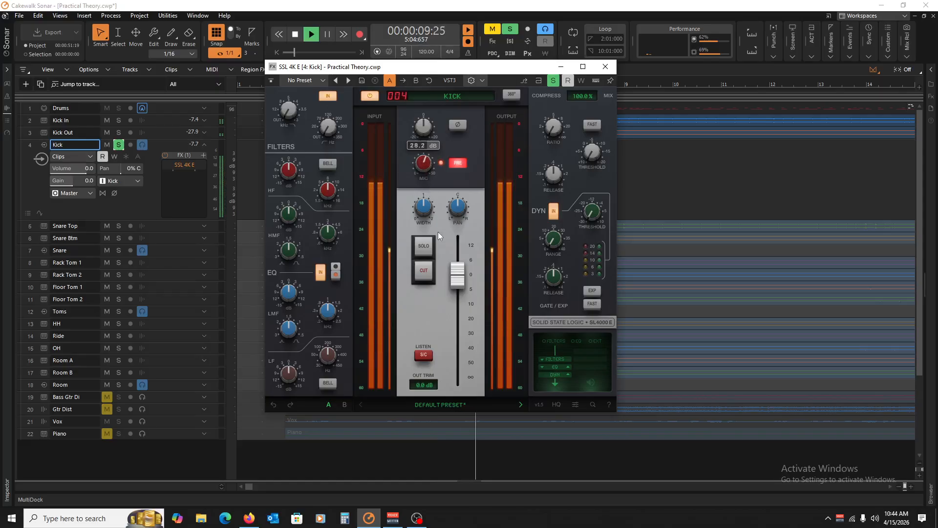
pyautogui.moveTo(438, 232)
pyautogui.mouseDown()
pyautogui.moveTo(449, 303)
pyautogui.moveTo(432, 157)
pyautogui.moveTo(429, 229)
pyautogui.mouseUp()
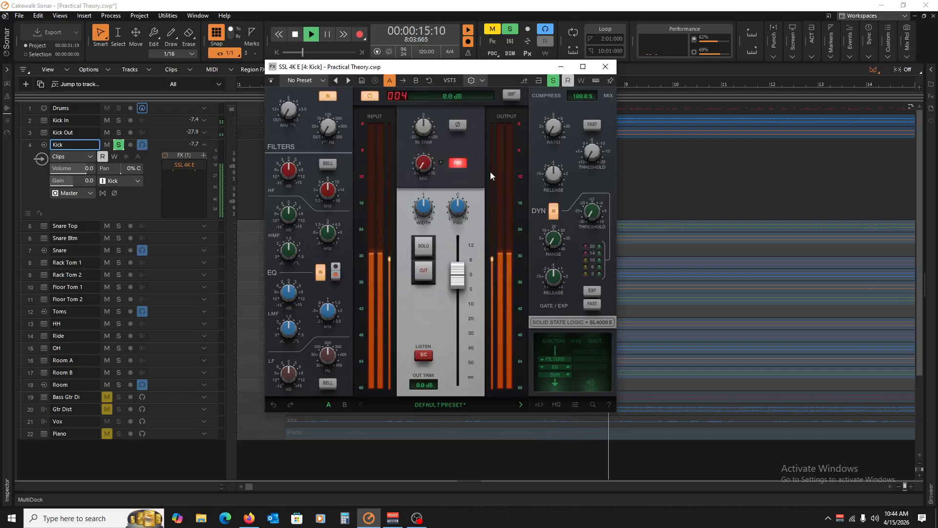
pyautogui.press('space')
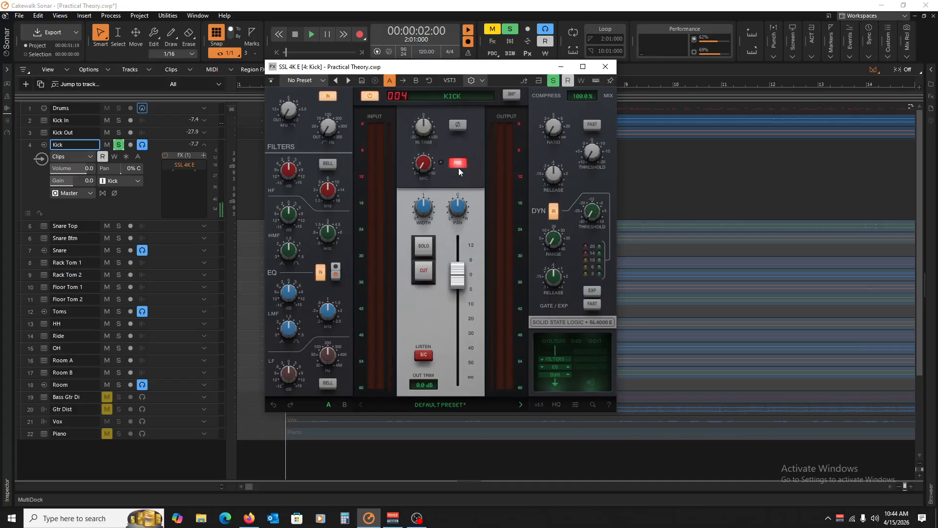
pyautogui.moveTo(424, 128)
pyautogui.moveTo(427, 127); pyautogui.dragTo(426, 127)
# Try the compressor's ratio, threshold, fast attack and release controls, returning the threshold to 10.0 dB and fast attack to off
pyautogui.moveTo(552, 133)
pyautogui.moveTo(554, 129); pyautogui.dragTo(560, 82)
pyautogui.moveTo(596, 150)
pyautogui.moveTo(593, 159); pyautogui.dragTo(595, 257)
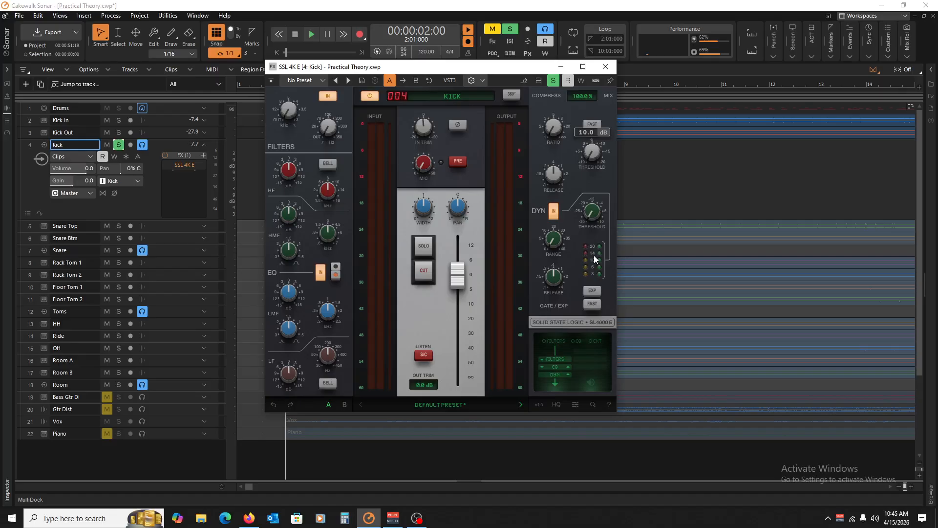
pyautogui.moveTo(561, 135)
pyautogui.click(591, 126)
pyautogui.click(594, 126)
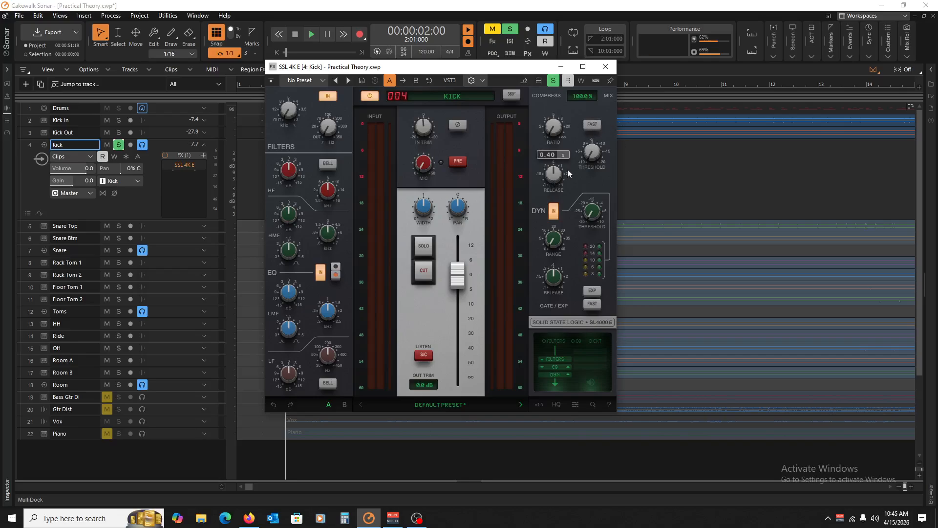
pyautogui.moveTo(555, 172); pyautogui.dragTo(555, 170)
# Switch the gate section to expander mode and back to gate mode, reviewing its threshold and range controls
pyautogui.moveTo(595, 227)
pyautogui.click(592, 292)
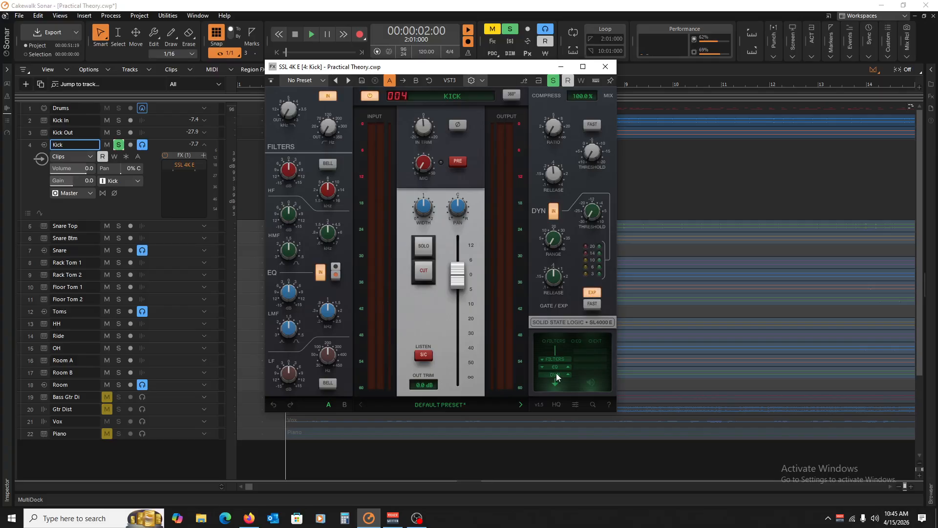
pyautogui.click(592, 291)
pyautogui.moveTo(592, 211)
pyautogui.moveTo(563, 242)
pyautogui.moveTo(290, 245)
# Close the SSL 4K E window and add the SSL 4K G channel strip to the Kick track's effects rack
pyautogui.click(604, 67)
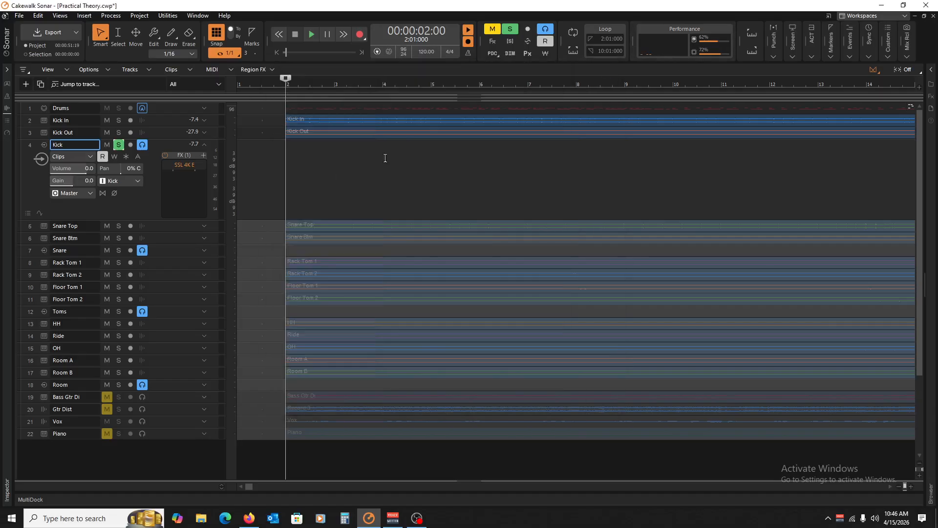
pyautogui.rightClick(181, 183)
pyautogui.moveTo(216, 203)
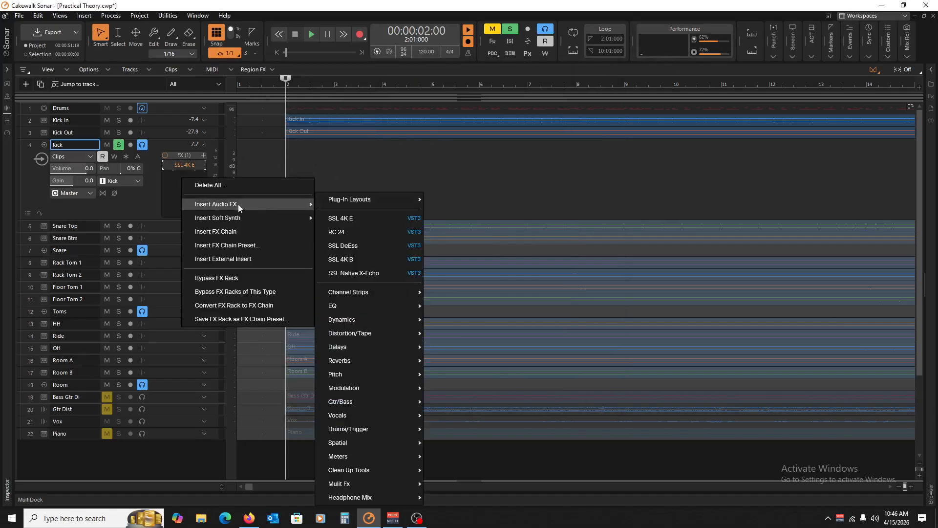
pyautogui.moveTo(376, 293)
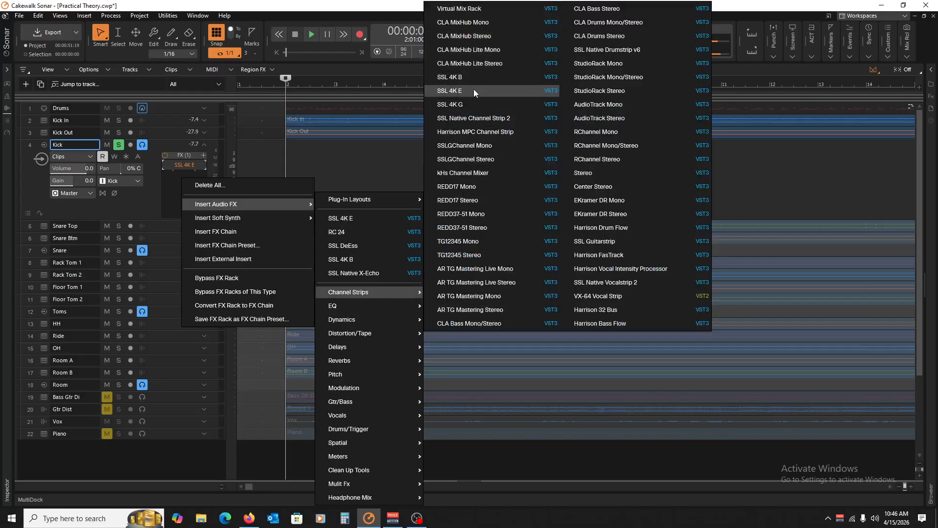
pyautogui.click(473, 103)
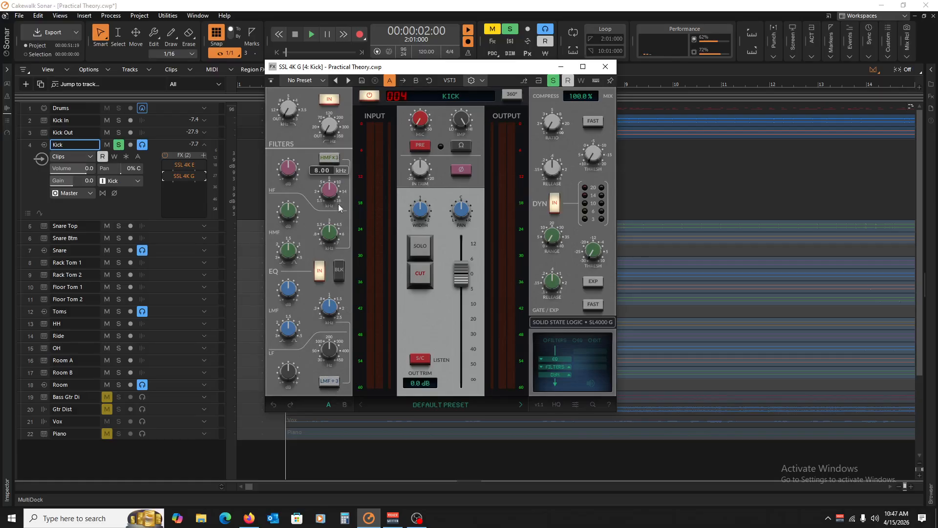
# Examine the SSL 4K G's HF frequency control and preamp section, and close the plug-in window
pyautogui.moveTo(334, 196)
pyautogui.moveTo(333, 193)
pyautogui.mouseDown()
pyautogui.moveTo(341, 111)
pyautogui.moveTo(336, 189)
pyautogui.mouseUp()
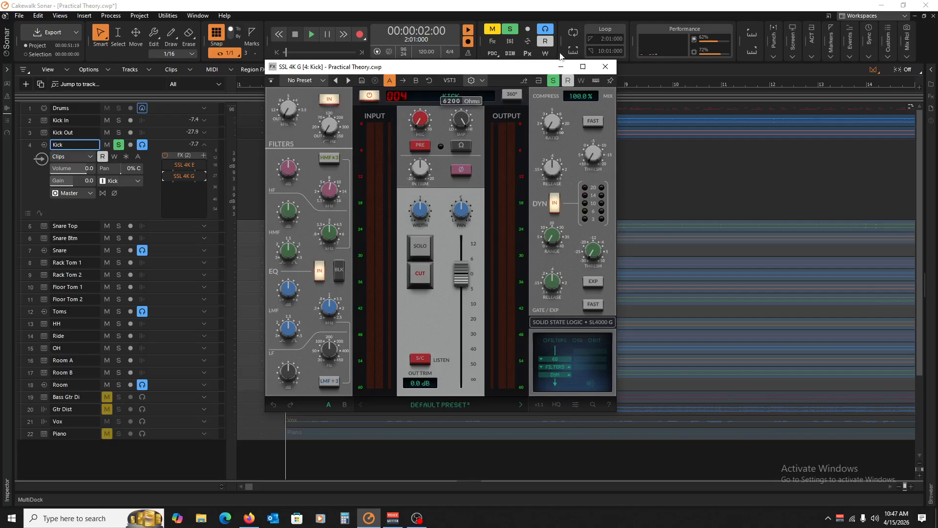
pyautogui.click(605, 67)
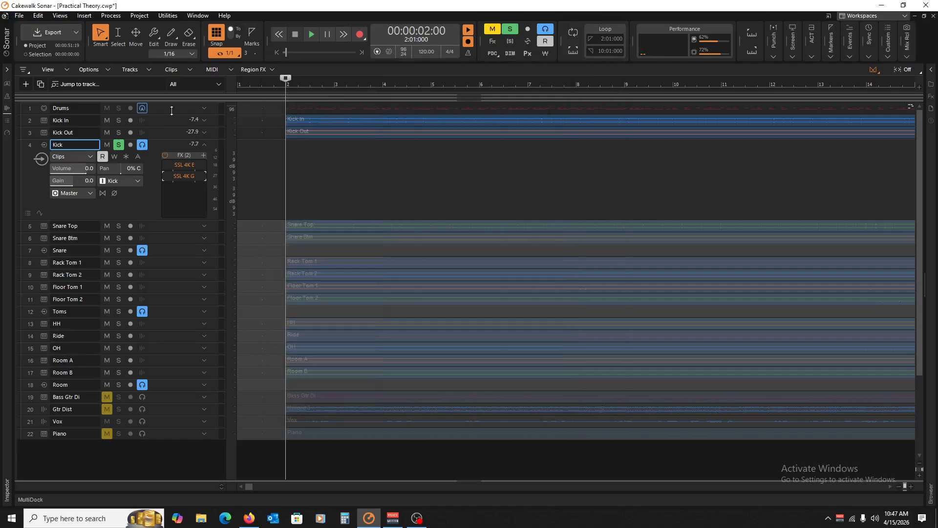
# Delete the SSL 4K E and SSL 4K G plug-ins from the Kick track's effects rack
pyautogui.rightClick(179, 167)
pyautogui.click(193, 176)
pyautogui.rightClick(188, 164)
pyautogui.click(193, 176)
# Insert the TG12345 Stereo channel strip in the Kick track's empty effects rack
pyautogui.rightClick(177, 179)
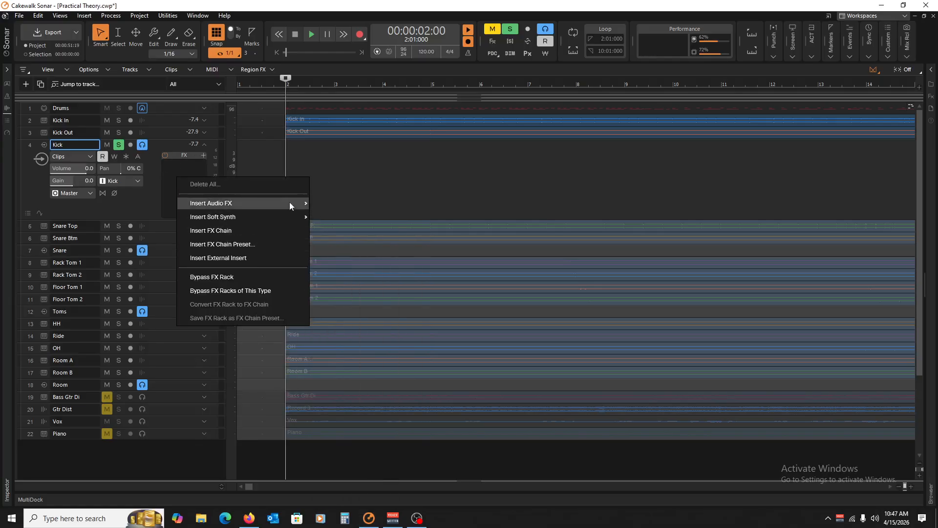
pyautogui.moveTo(286, 204)
pyautogui.moveTo(368, 292)
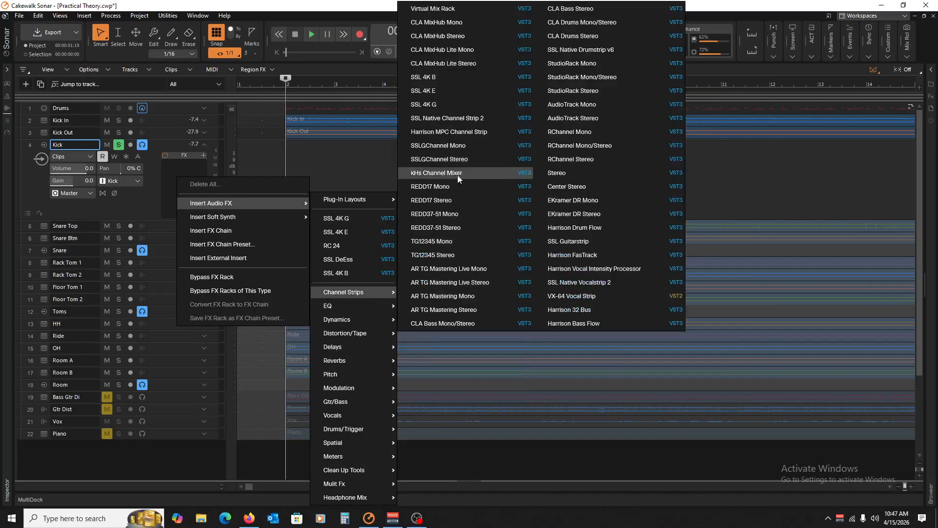
pyautogui.click(446, 255)
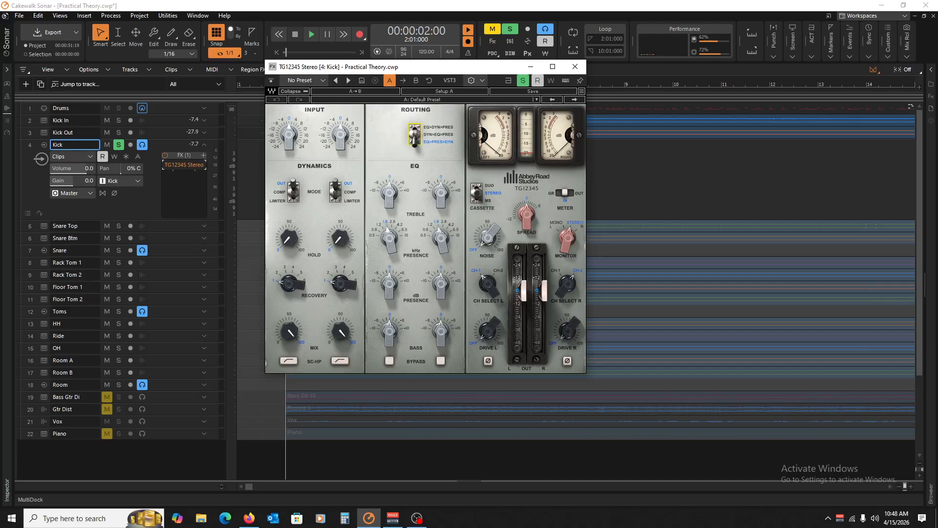
# Cycle the TG12345's routing order through its options and back to EQ>PRES>DYN
pyautogui.click(415, 137)
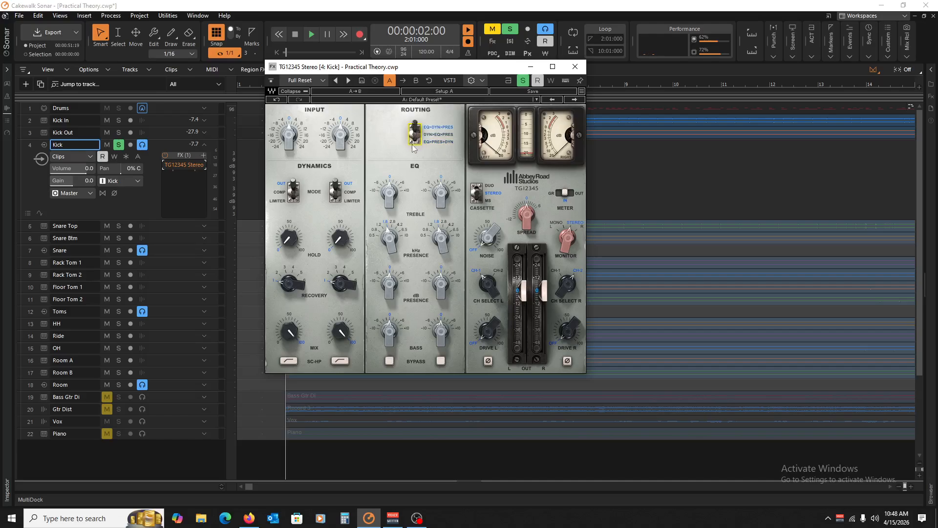
pyautogui.click(415, 135)
pyautogui.click(415, 135)
pyautogui.click(415, 135)
pyautogui.click(415, 138)
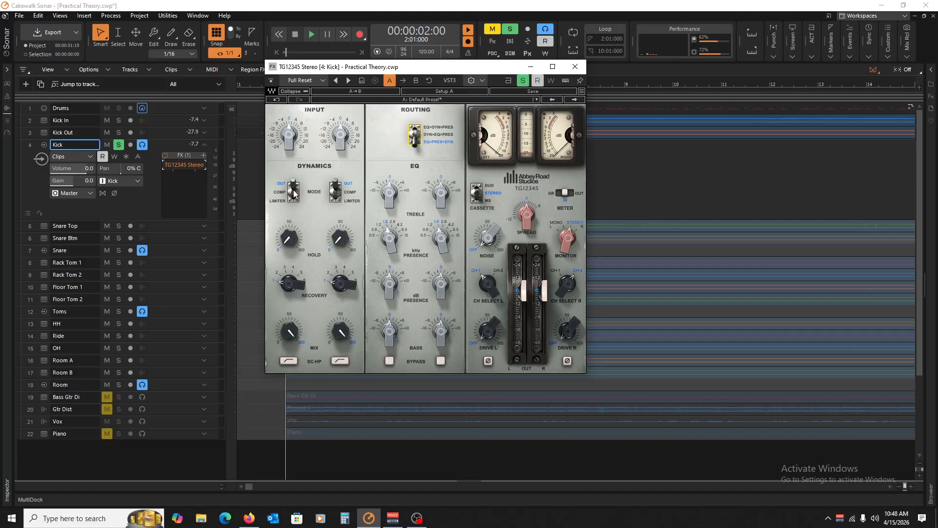
# Switch the TG12345 dynamics mode to COMP and try the hold, recovery and mix controls
pyautogui.moveTo(334, 187)
pyautogui.mouseDown()
pyautogui.moveTo(335, 201)
pyautogui.moveTo(334, 193)
pyautogui.mouseUp()
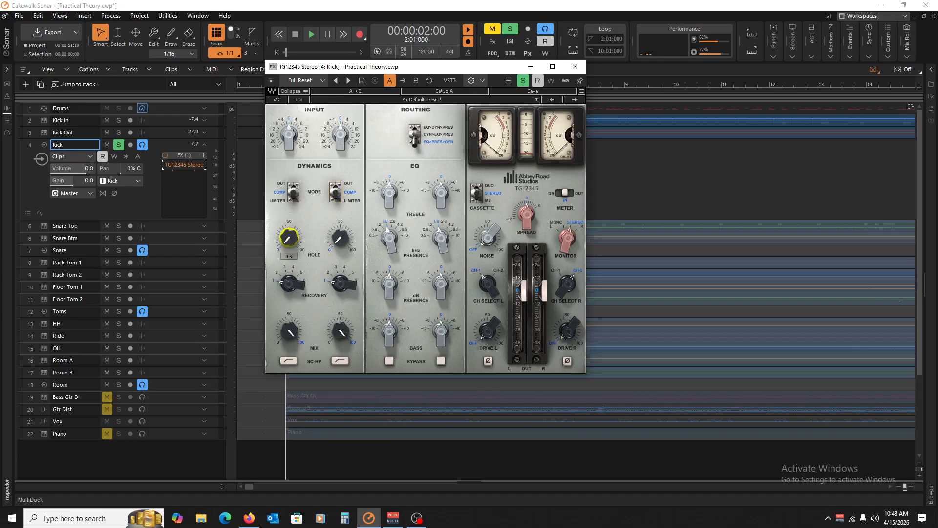
pyautogui.click(289, 283)
pyautogui.moveTo(289, 282)
pyautogui.mouseDown()
pyautogui.moveTo(289, 262)
pyautogui.moveTo(289, 281)
pyautogui.mouseUp()
pyautogui.moveTo(340, 333)
pyautogui.mouseDown()
pyautogui.moveTo(340, 350)
pyautogui.moveTo(337, 323)
pyautogui.mouseUp()
# Play the Kick track to audition the TG12345's compression and stop playback
pyautogui.moveTo(439, 204)
pyautogui.moveTo(339, 240)
pyautogui.press('space')
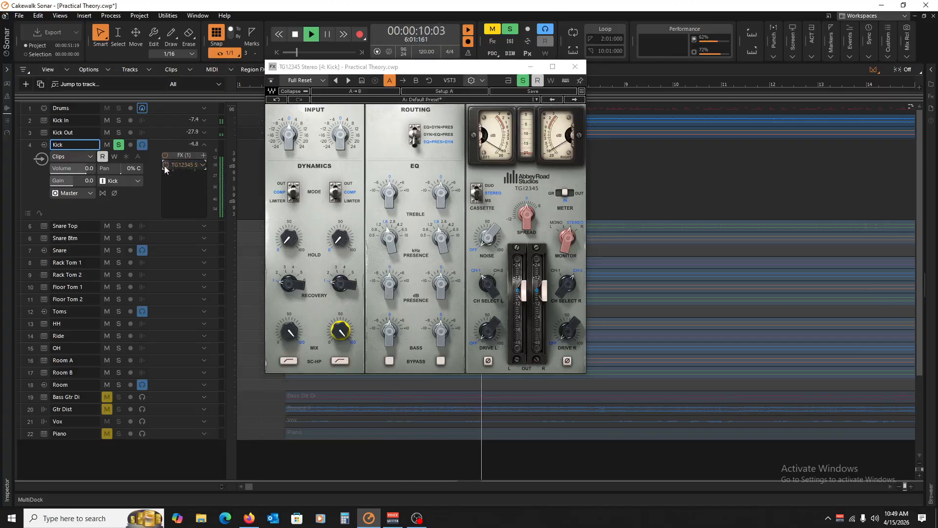
pyautogui.press('space')
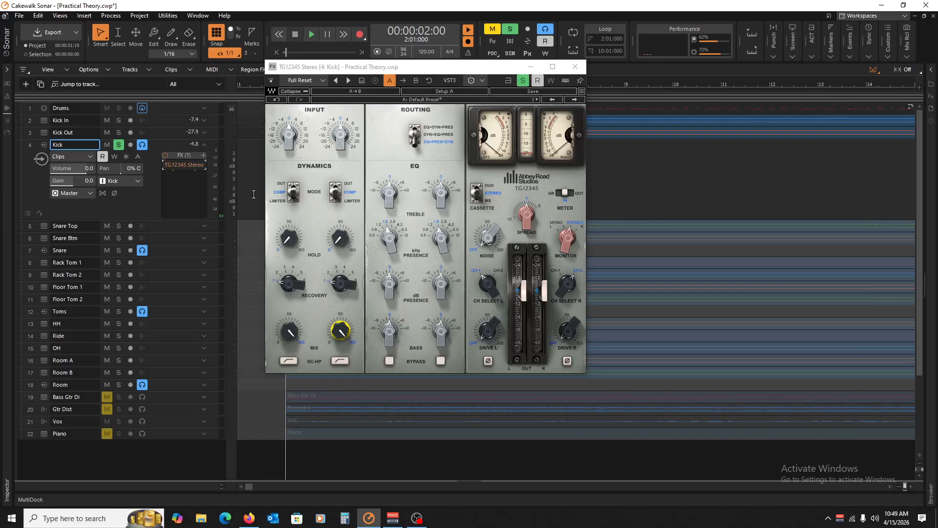
# Play the Kick track and adjust the TG12345's treble, bass and presence level, with the presence frequency at 4.2 kHz
pyautogui.press('space')
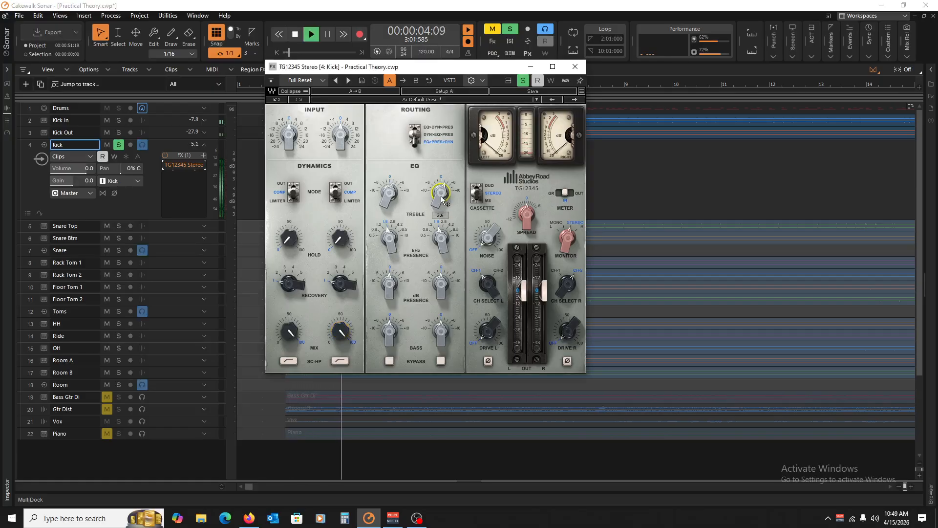
pyautogui.moveTo(440, 331); pyautogui.dragTo(440, 322)
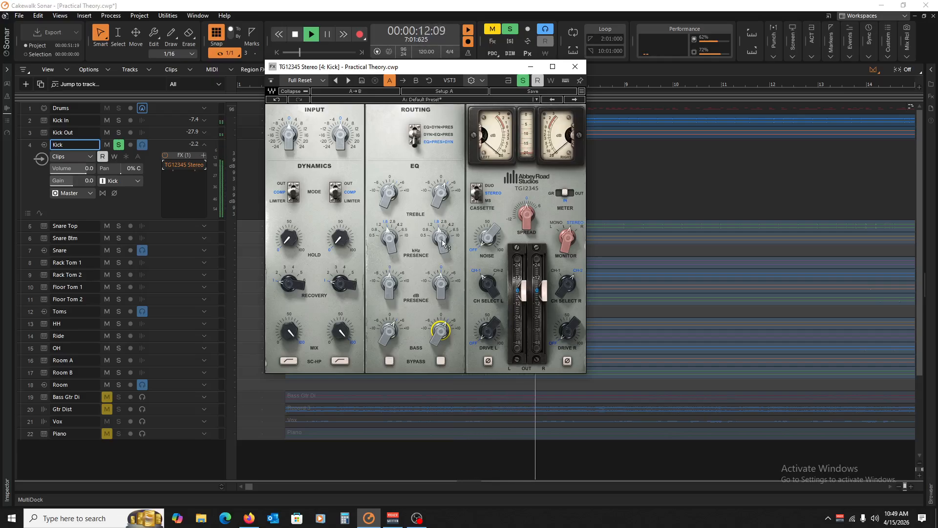
pyautogui.moveTo(441, 238); pyautogui.dragTo(440, 229)
pyautogui.click(440, 282)
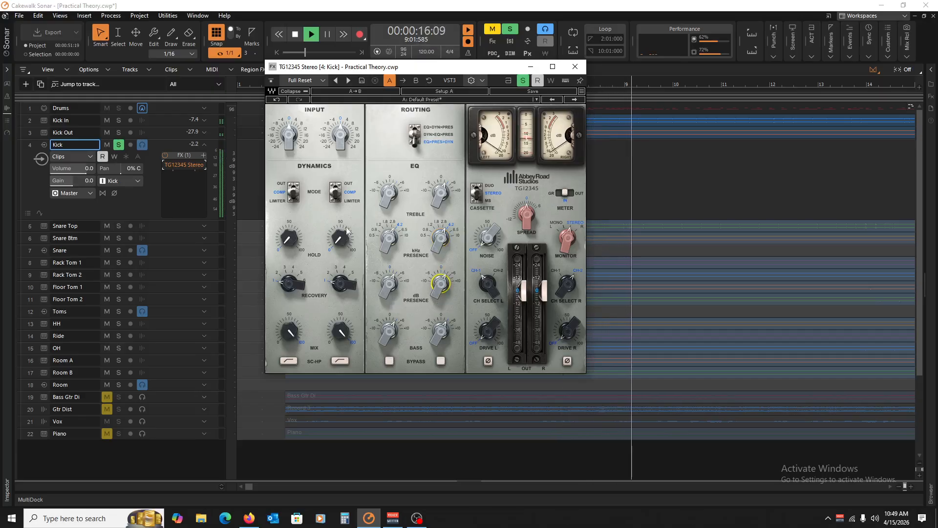
# Raise the TG12345's compressor hold to just past 50 during playback and stop the playback
pyautogui.moveTo(338, 243)
pyautogui.mouseDown()
pyautogui.moveTo(339, 220)
pyautogui.moveTo(341, 254)
pyautogui.mouseUp()
pyautogui.moveTo(340, 238)
pyautogui.mouseDown()
pyautogui.moveTo(340, 256)
pyautogui.moveTo(340, 221)
pyautogui.mouseUp()
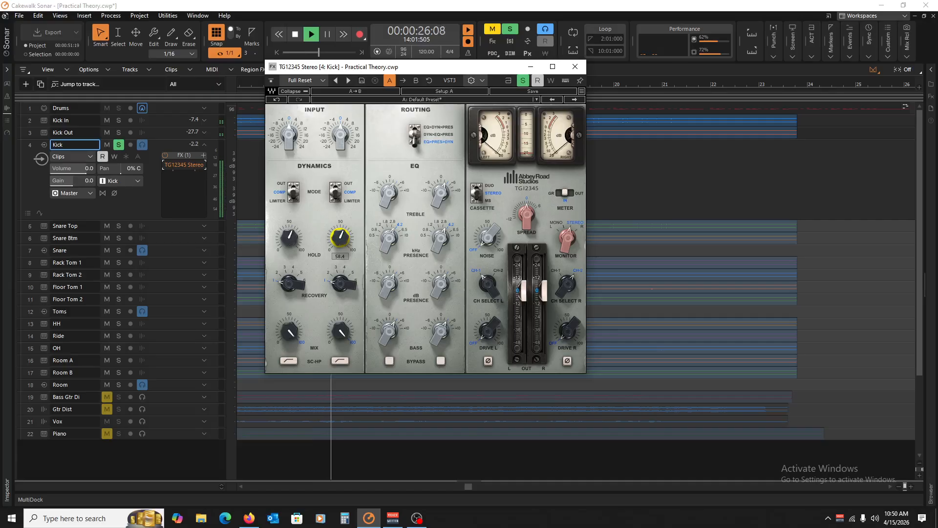
pyautogui.press('space')
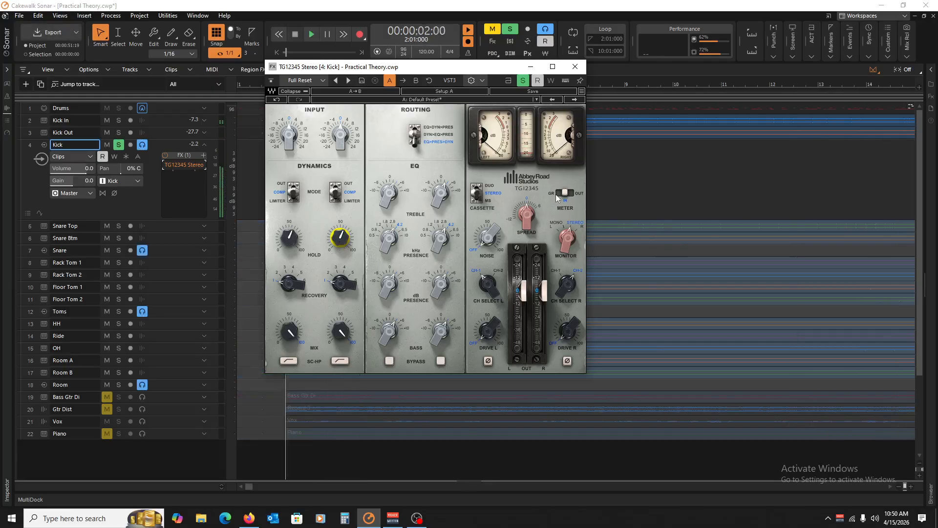
# Play the Kick track while adjusting the TG12345's drive, and stop playback
pyautogui.press('space')
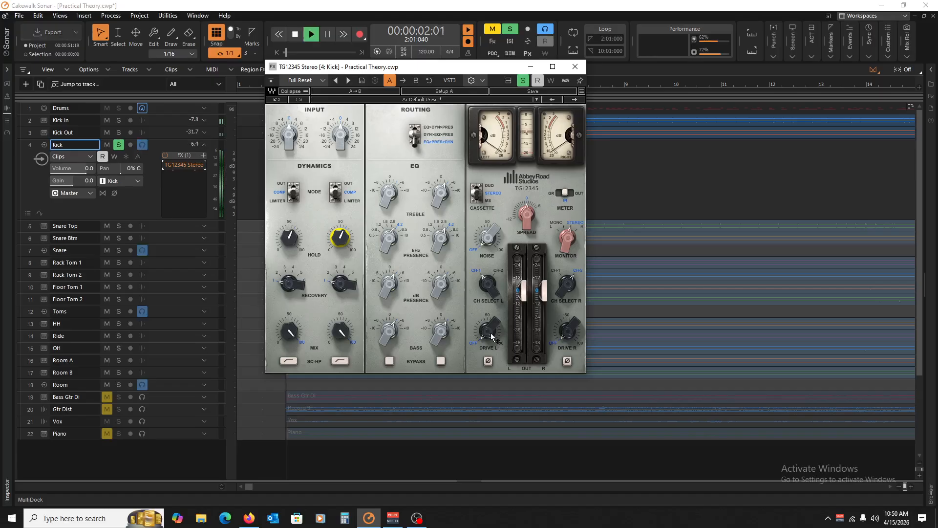
pyautogui.moveTo(492, 336)
pyautogui.mouseDown()
pyautogui.moveTo(493, 356)
pyautogui.moveTo(493, 336)
pyautogui.mouseUp()
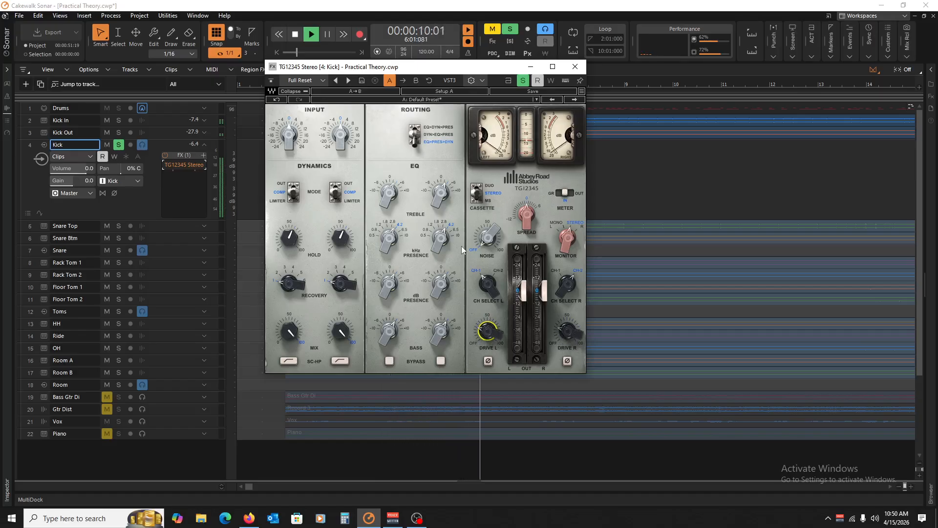
pyautogui.press('space')
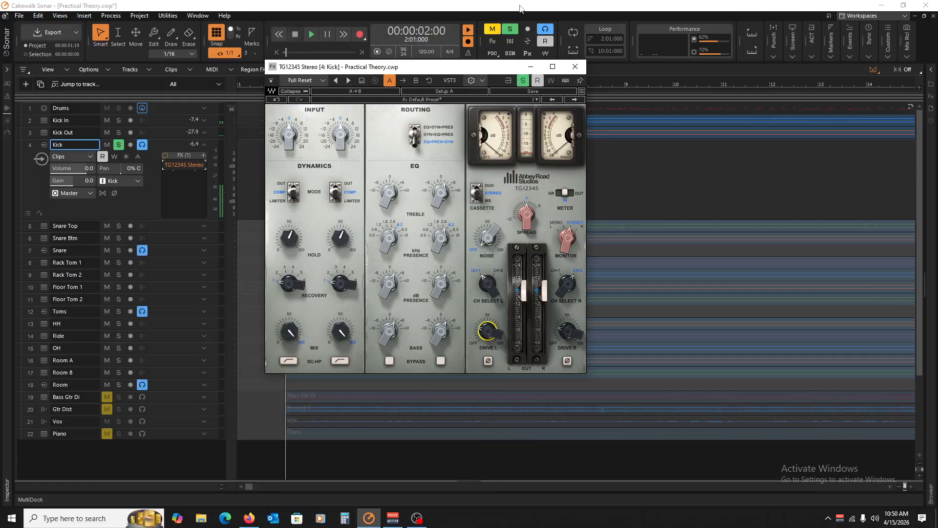
# Close the TG12345 window and delete the plug-in from the Kick track's effects rack
pyautogui.click(574, 66)
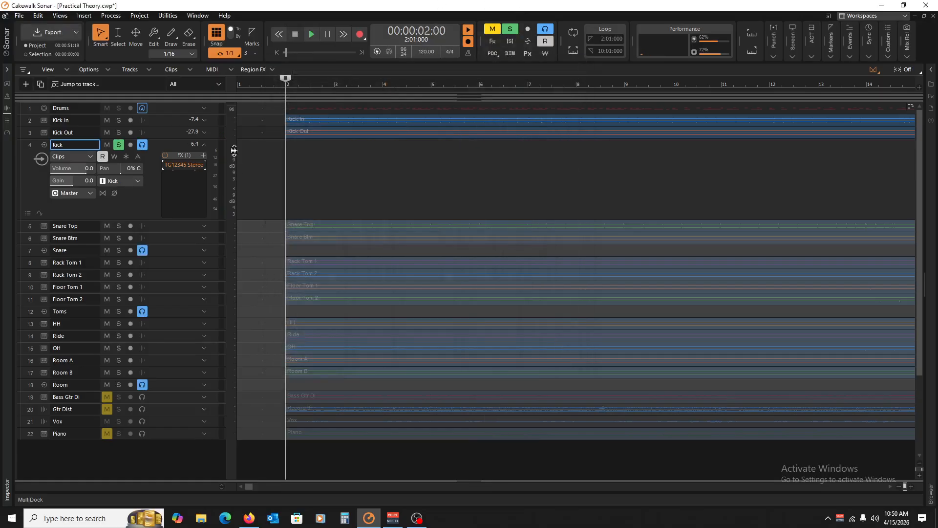
pyautogui.rightClick(178, 166)
pyautogui.click(184, 176)
# Insert the EKramer DR Stereo channel strip in the Kick track's empty effects rack
pyautogui.rightClick(180, 177)
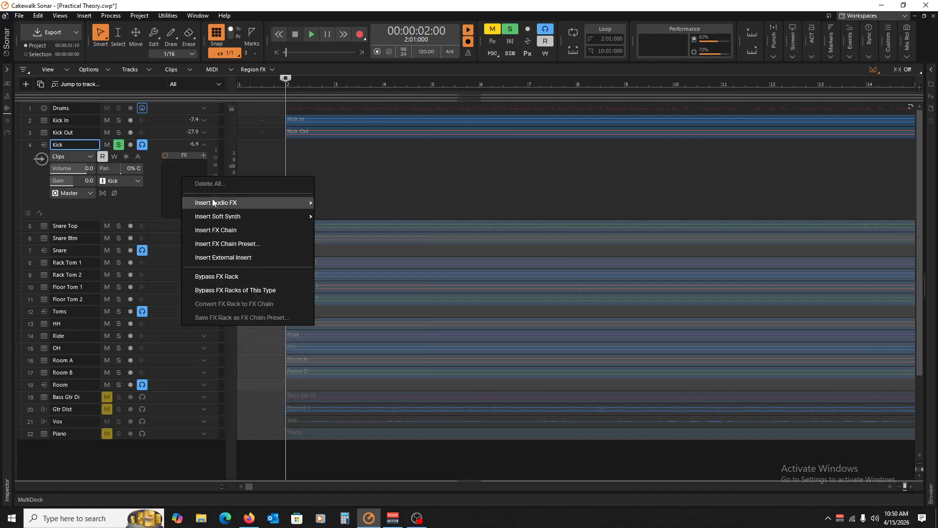
pyautogui.moveTo(212, 201)
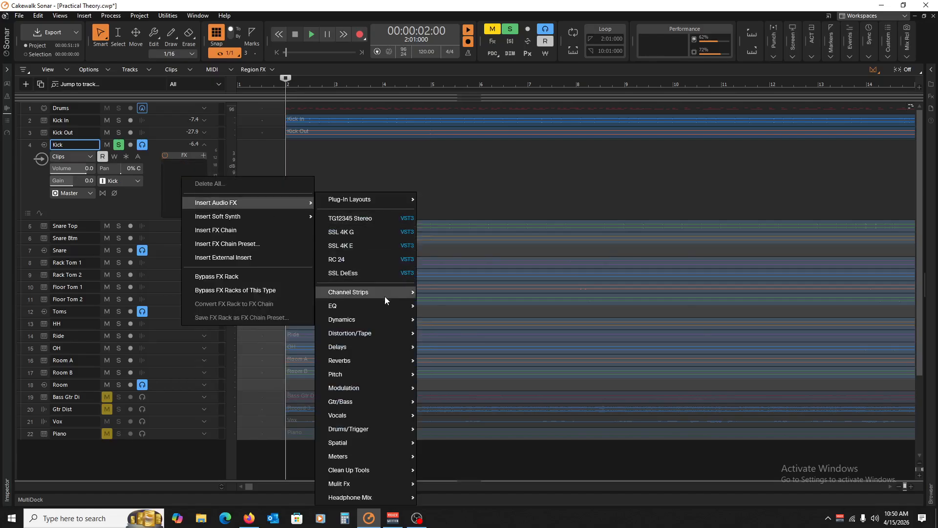
pyautogui.moveTo(385, 297)
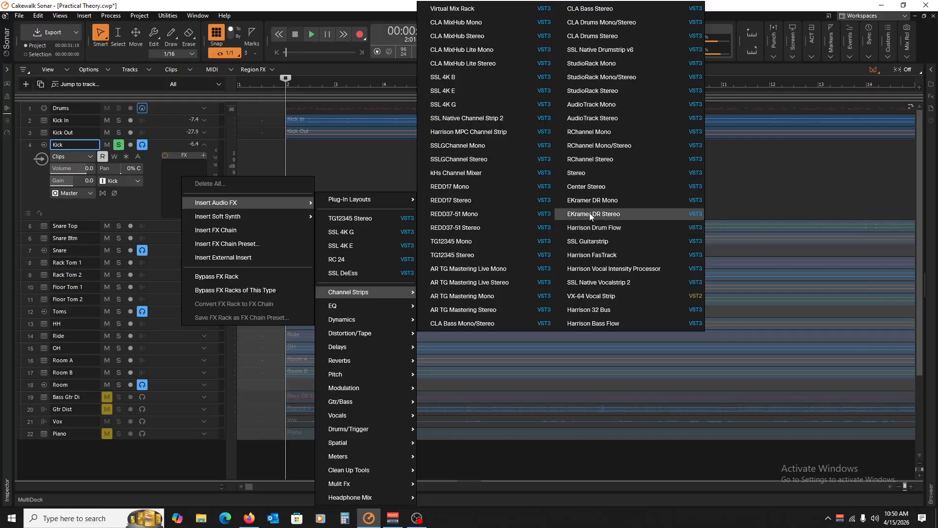
pyautogui.click(590, 215)
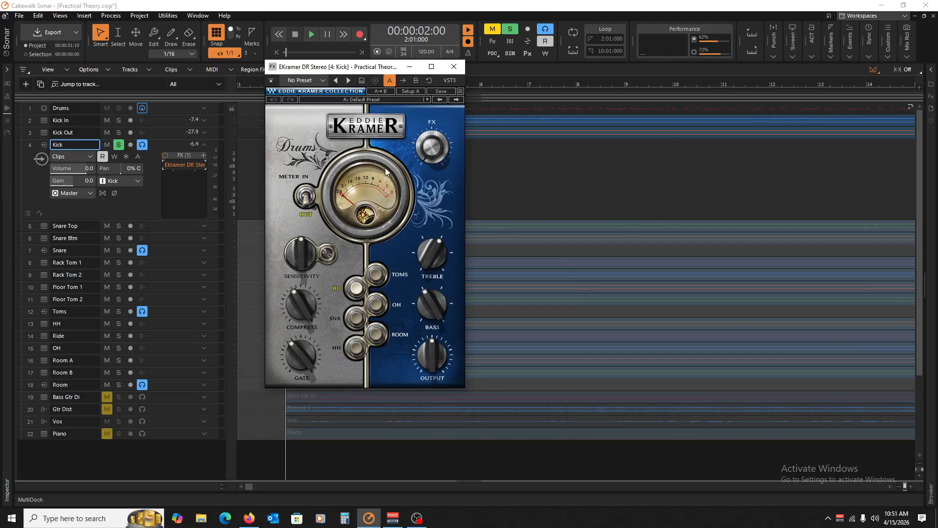
# Switch the EKramer DR meter to IN and adjust its sensitivity while the Kick track plays
pyautogui.moveTo(433, 148); pyautogui.dragTo(433, 142)
pyautogui.click(310, 198)
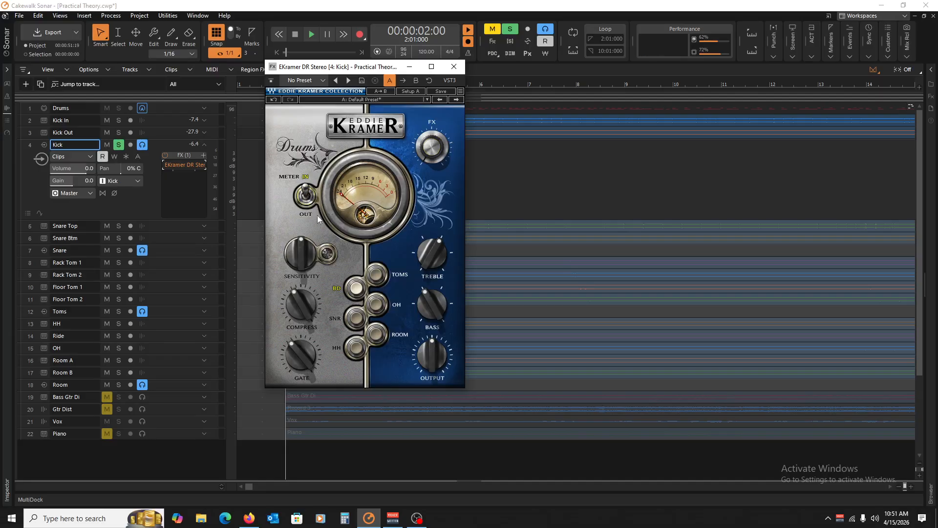
pyautogui.press('space')
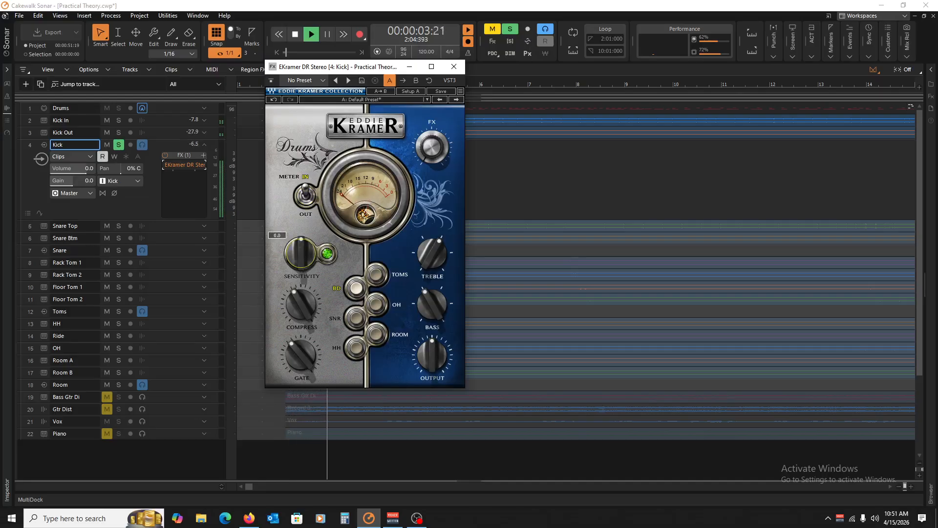
pyautogui.moveTo(303, 264)
pyautogui.mouseDown()
pyautogui.moveTo(302, 291)
pyautogui.moveTo(303, 274)
pyautogui.mouseUp()
pyautogui.press('space')
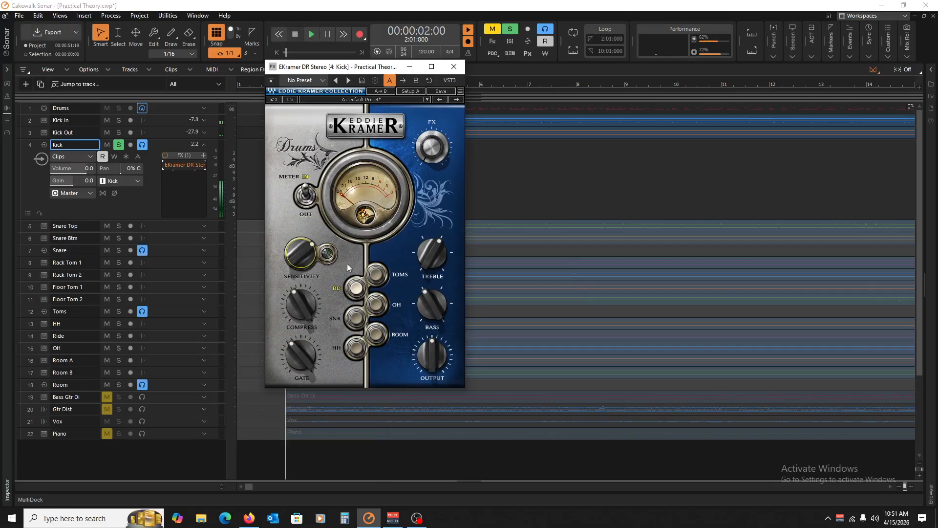
# Replay the Kick track and adjust the EKramer DR's sensitivity, compression and gate
pyautogui.moveTo(316, 253)
pyautogui.moveTo(306, 262); pyautogui.dragTo(301, 240)
pyautogui.press('space')
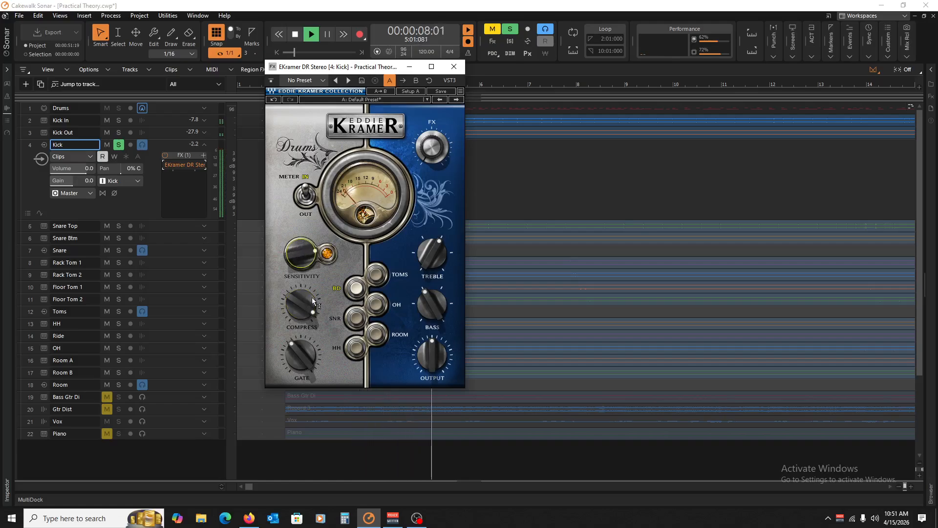
pyautogui.moveTo(301, 355)
pyautogui.mouseDown()
pyautogui.moveTo(300, 342)
pyautogui.moveTo(301, 356)
pyautogui.mouseUp()
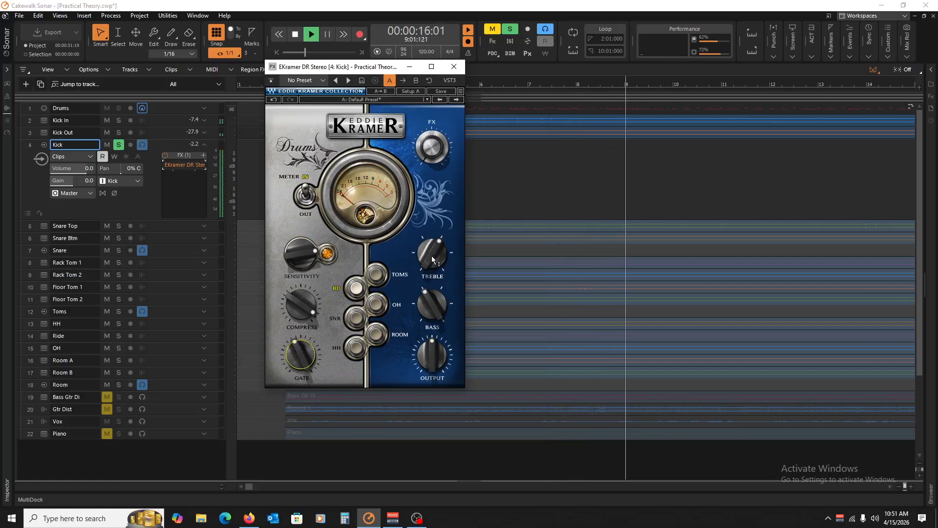
# Raise the EKramer DR's treble and bass during playback, and stop playback
pyautogui.moveTo(432, 257); pyautogui.dragTo(432, 244)
pyautogui.moveTo(431, 306)
pyautogui.mouseDown()
pyautogui.moveTo(431, 284)
pyautogui.moveTo(432, 293)
pyautogui.mouseUp()
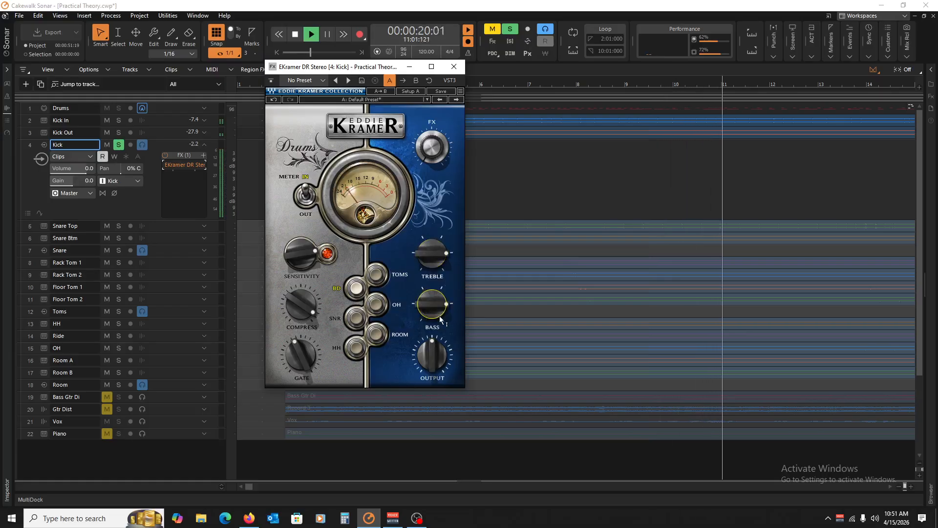
pyautogui.press('space')
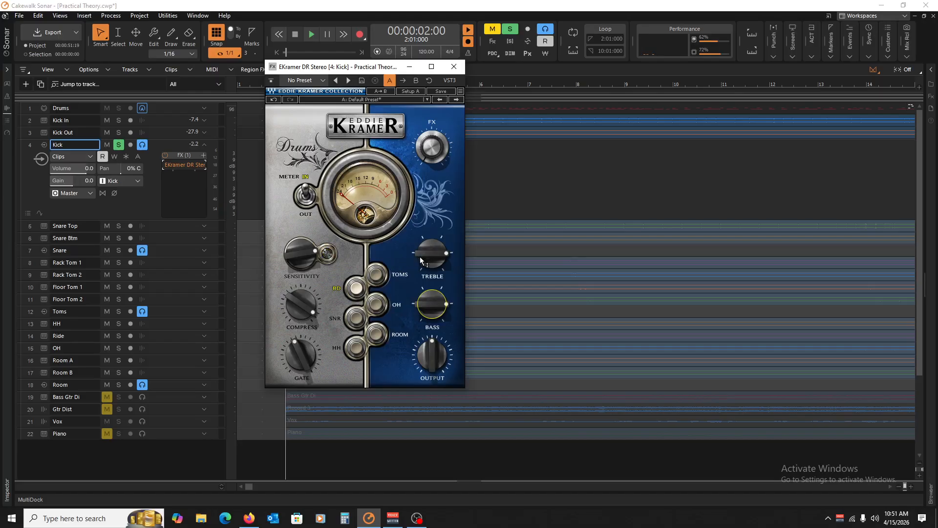
# Lower the EKramer DR's treble, bass, sensitivity and compression, with sensitivity at about -0.5
pyautogui.moveTo(420, 259)
pyautogui.mouseDown()
pyautogui.moveTo(420, 274)
pyautogui.moveTo(420, 252)
pyautogui.mouseUp()
pyautogui.moveTo(438, 303); pyautogui.dragTo(439, 313)
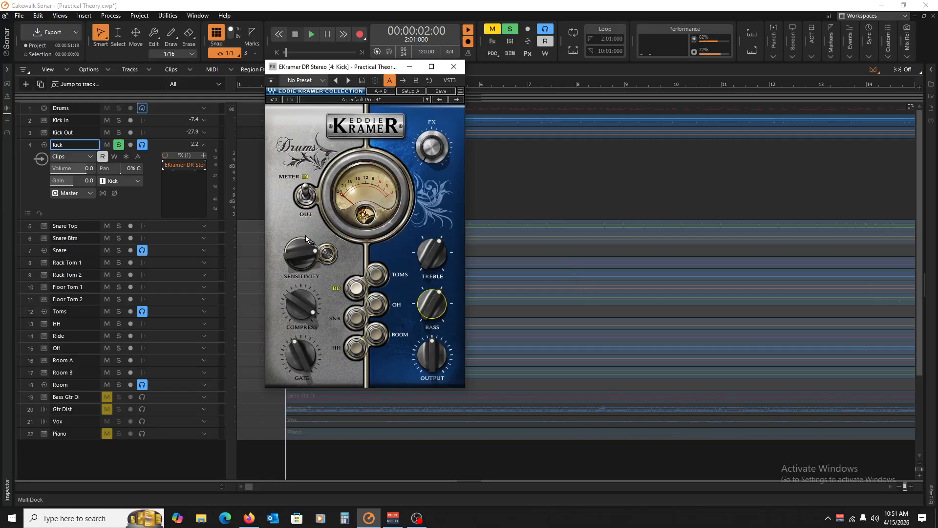
pyautogui.moveTo(306, 240); pyautogui.dragTo(305, 287)
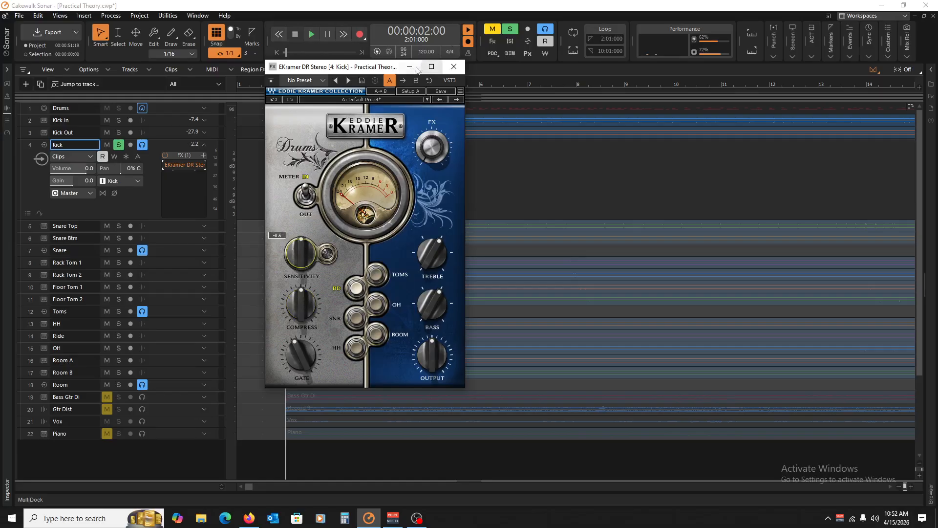
# Close the EKramer DR window and delete the plug-in from the Kick track's effects rack
pyautogui.click(454, 66)
pyautogui.rightClick(190, 167)
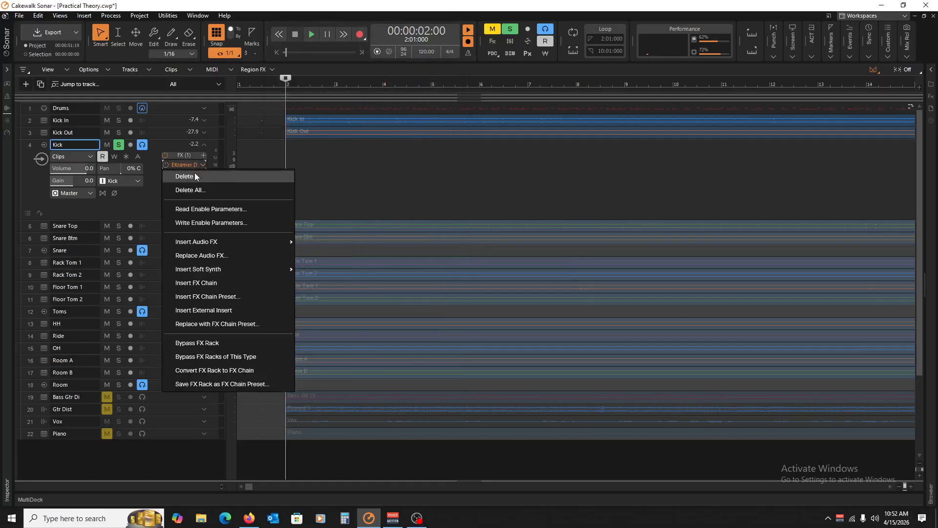
pyautogui.click(195, 175)
# Insert the Harrison Drum Flow channel strip on the Kick track and reposition its window so the whole interface fits on screen
pyautogui.rightClick(180, 175)
pyautogui.moveTo(217, 203)
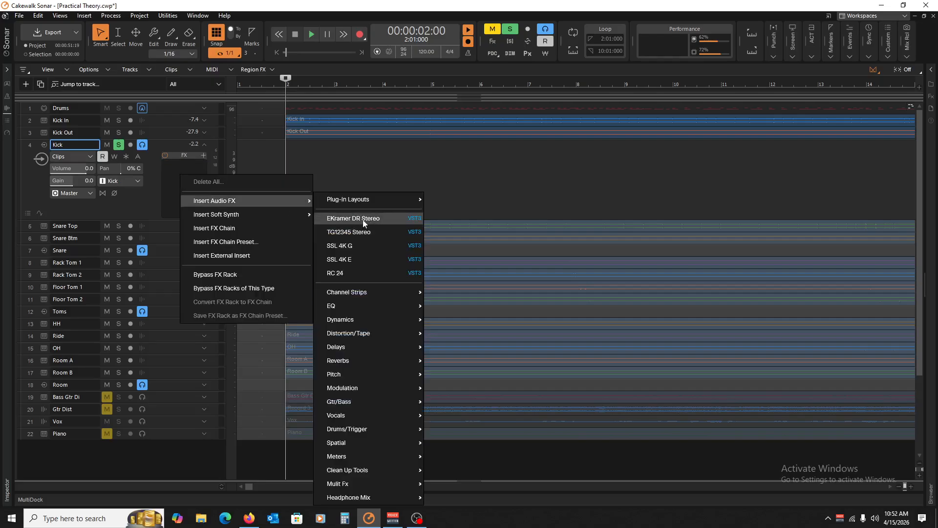
pyautogui.moveTo(358, 295)
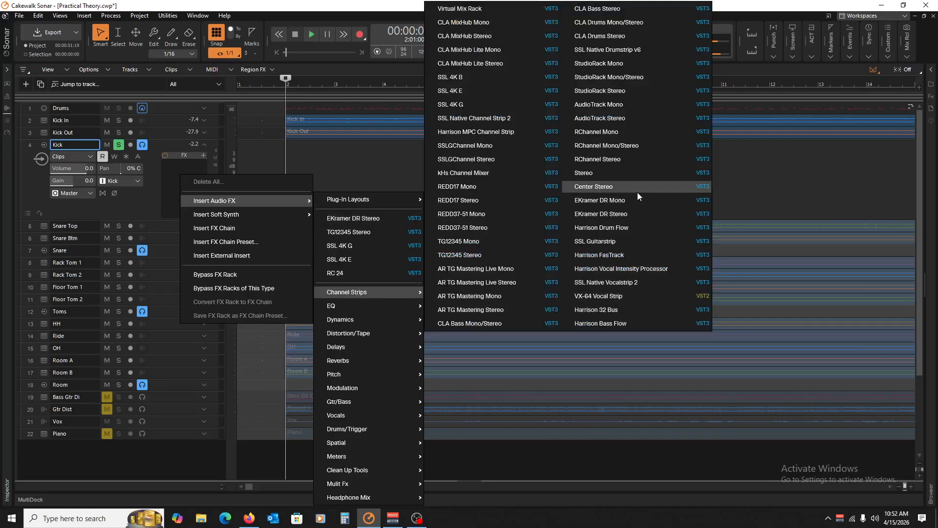
pyautogui.click(608, 226)
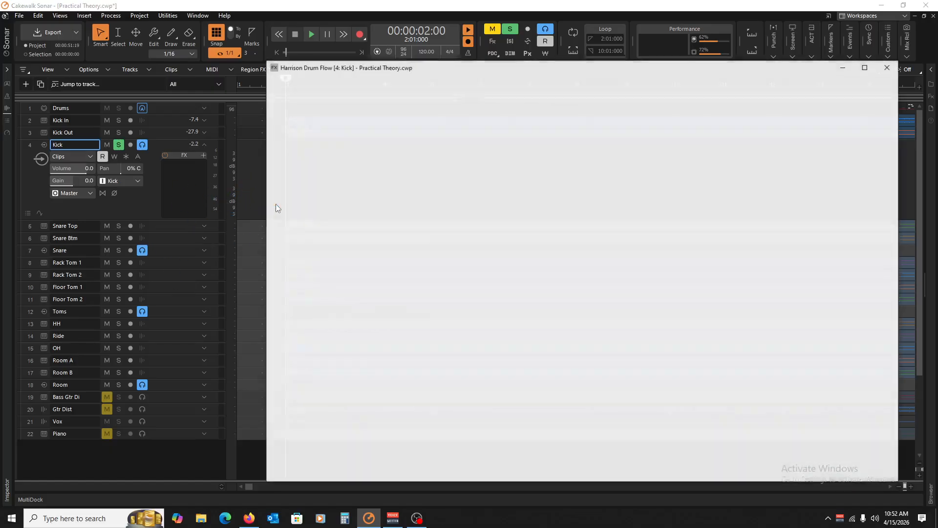
pyautogui.moveTo(597, 72); pyautogui.dragTo(495, 33)
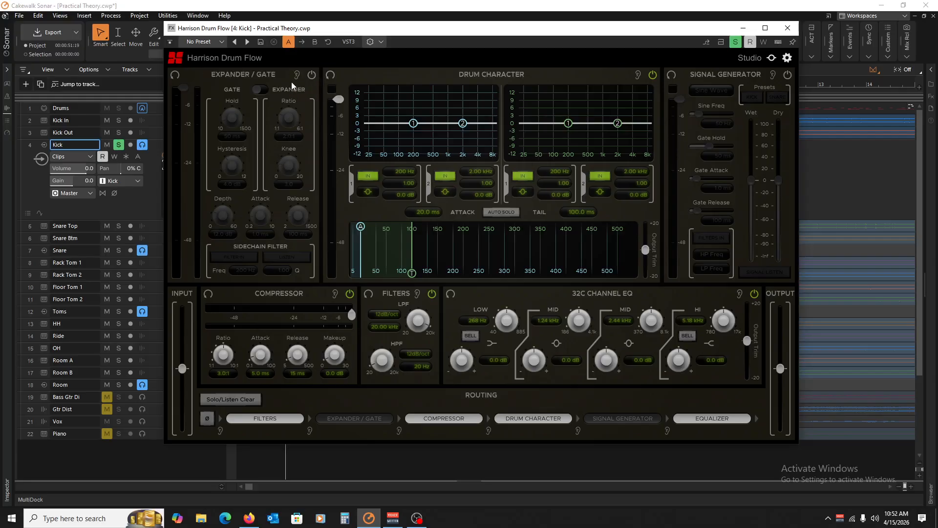
# Toggle Drum Flow's expander/gate on and back off, and set the compressor attack to 27.2 ms
pyautogui.click(311, 74)
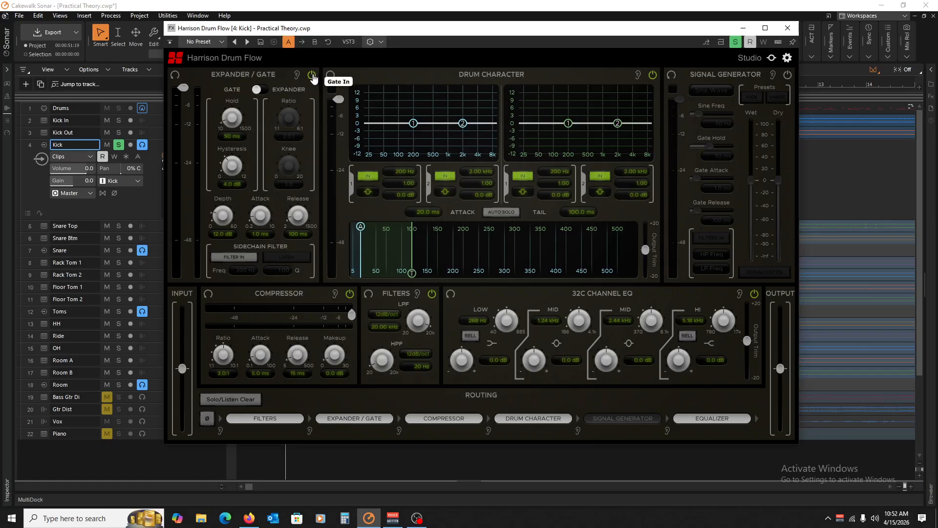
pyautogui.click(311, 76)
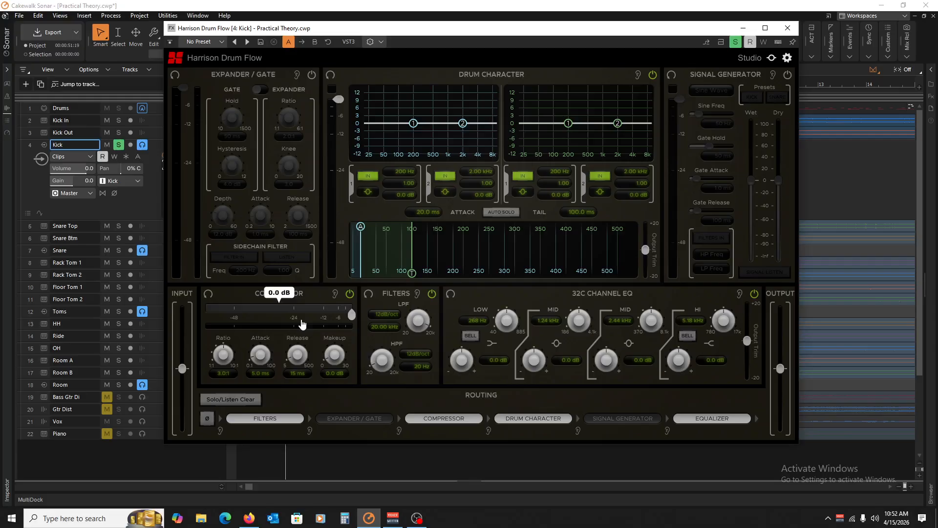
pyautogui.moveTo(259, 356)
pyautogui.mouseDown()
pyautogui.moveTo(270, 321)
pyautogui.moveTo(268, 405)
pyautogui.moveTo(271, 362)
pyautogui.mouseUp()
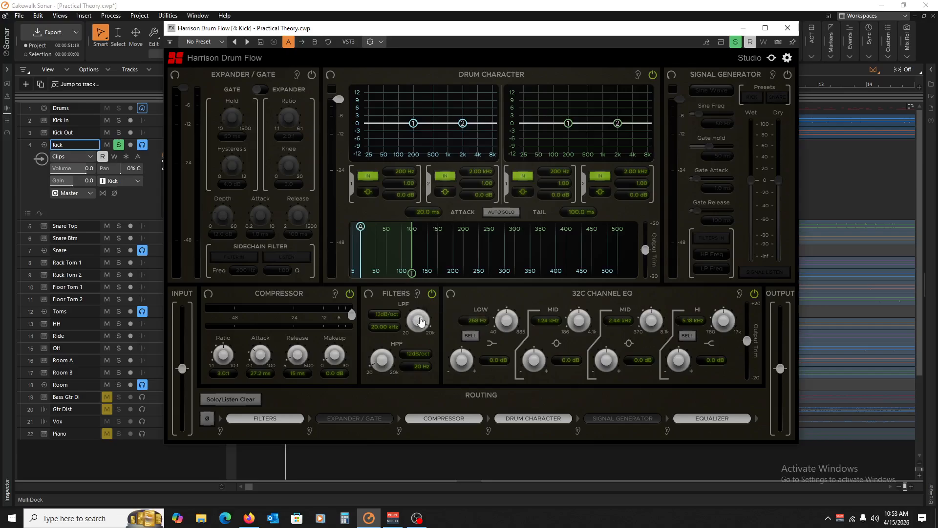
# Sweep Drum Flow's low-pass and high-pass filters during playback, returning them to 20 kHz and 20 Hz, and view the low-pass slope choices
pyautogui.moveTo(420, 323); pyautogui.dragTo(419, 346)
pyautogui.moveTo(434, 402); pyautogui.dragTo(424, 319)
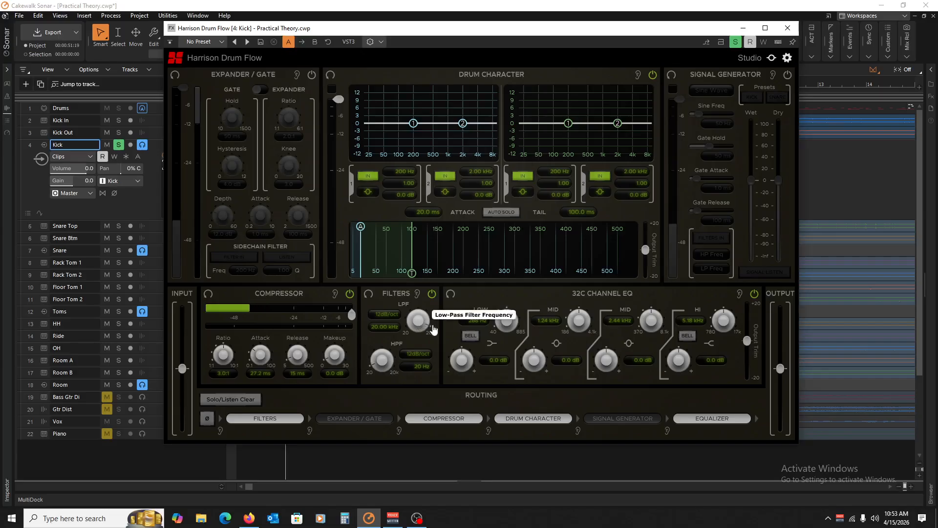
pyautogui.press('space')
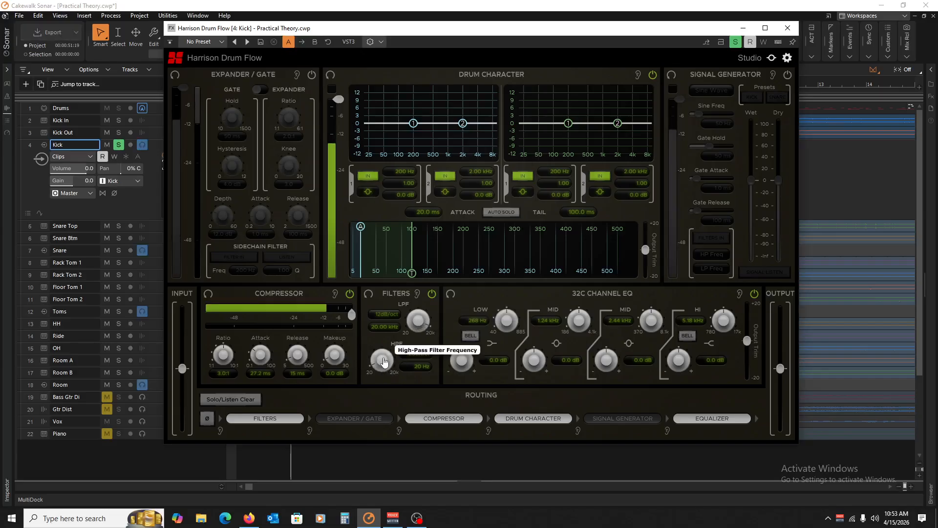
pyautogui.moveTo(383, 361); pyautogui.dragTo(409, 403)
pyautogui.press('space')
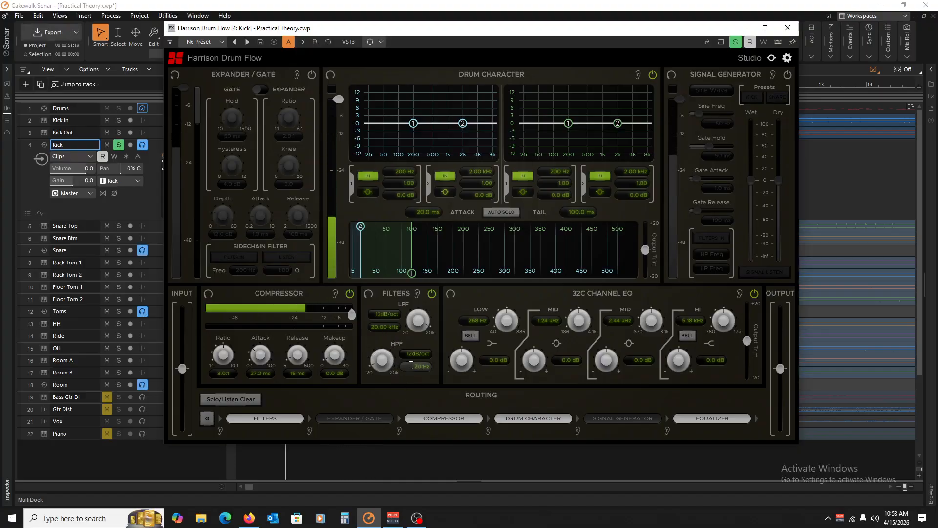
pyautogui.click(395, 315)
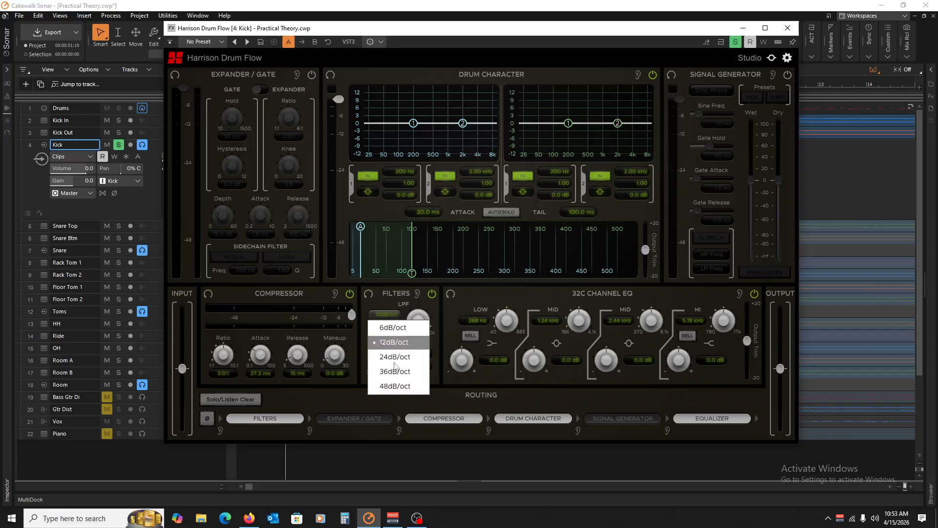
pyautogui.click(400, 298)
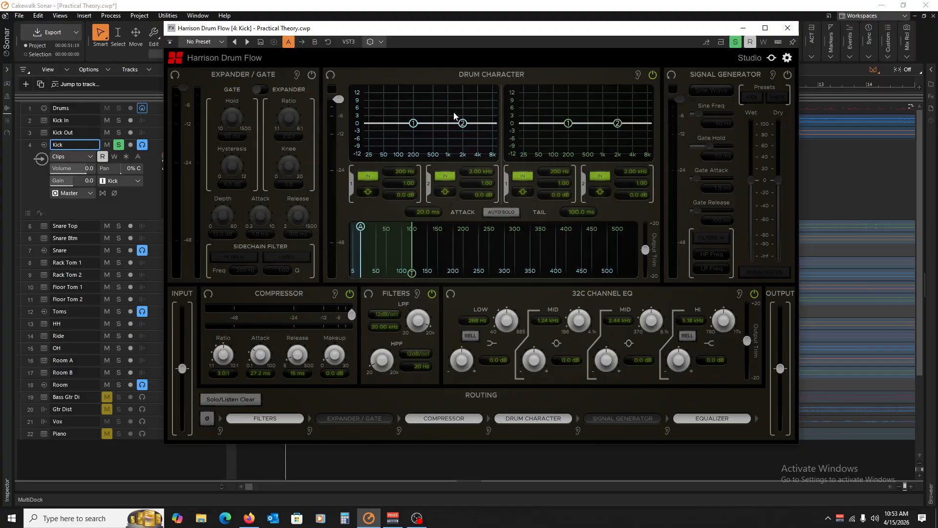
# Switch Drum Flow's Drum Character section off and back on
pyautogui.moveTo(414, 125)
pyautogui.moveTo(677, 104)
pyautogui.click(653, 75)
pyautogui.click(653, 75)
# Enable Drum Flow's Signal Generator and alternate between its Kick and Snare presets, ending on Kick
pyautogui.click(786, 75)
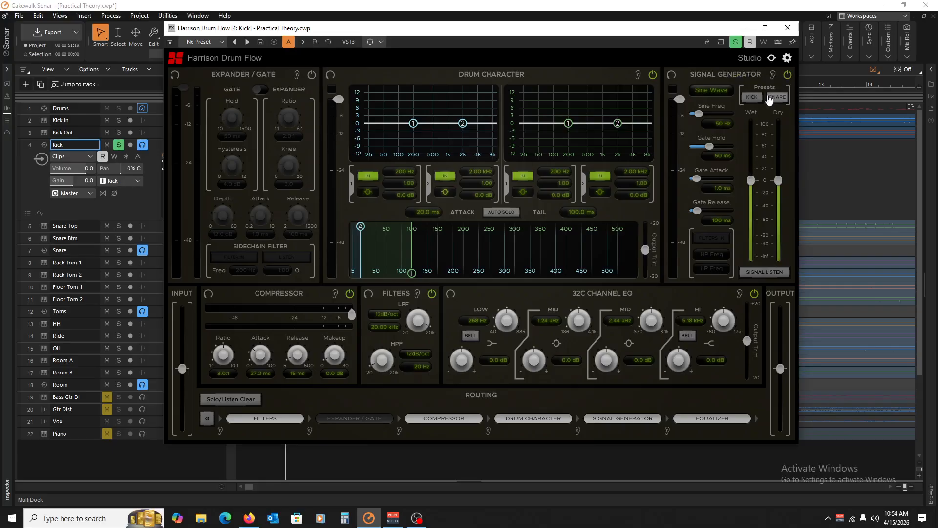
pyautogui.click(752, 97)
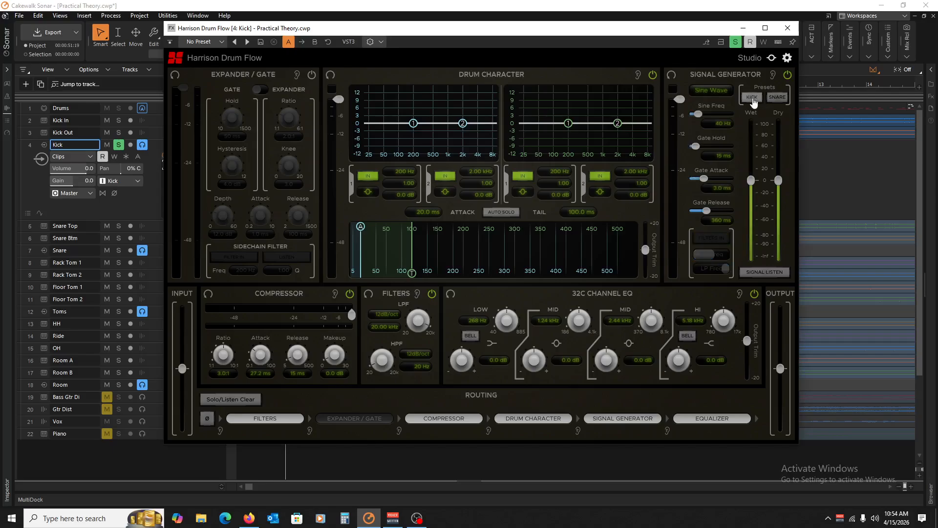
pyautogui.click(769, 99)
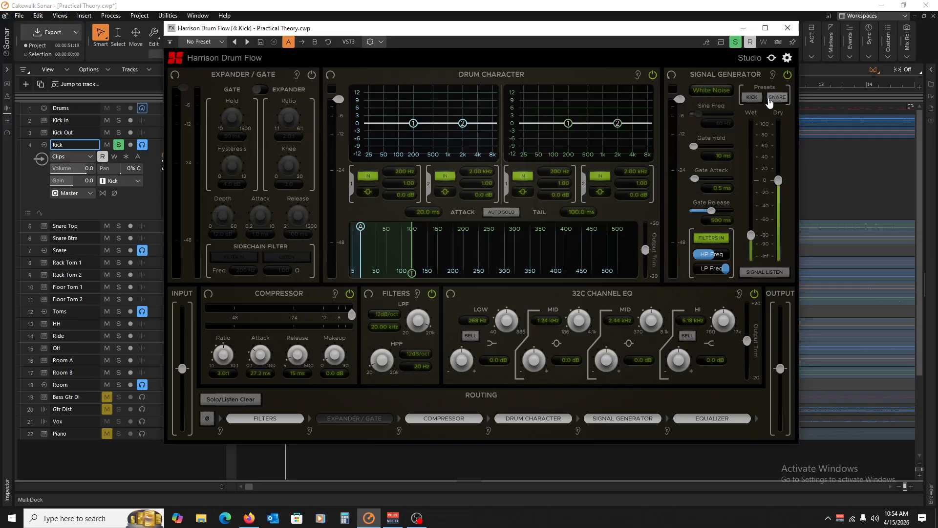
pyautogui.click(752, 98)
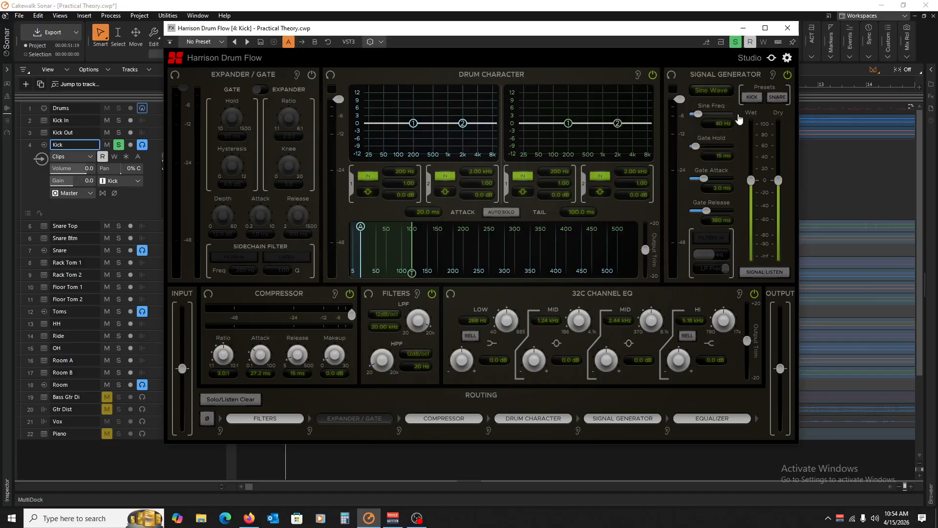
pyautogui.click(755, 98)
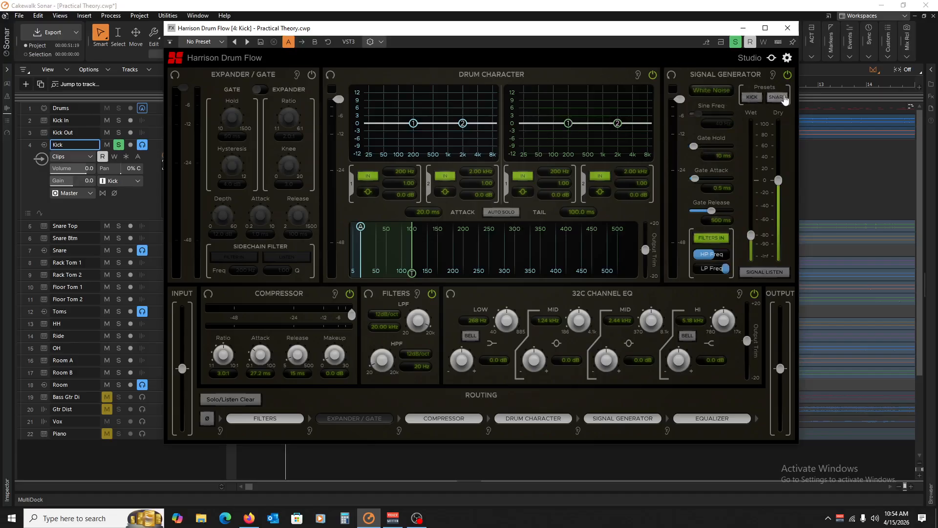
pyautogui.click(760, 96)
pyautogui.click(785, 97)
pyautogui.click(756, 100)
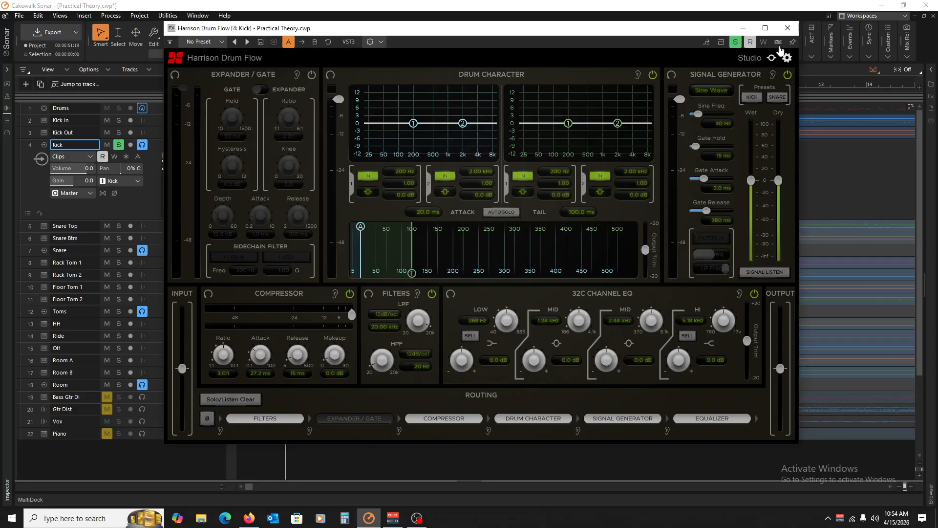
# Close the Harrison Drum Flow window and delete the plug-in from the Kick track's effects rack
pyautogui.click(787, 28)
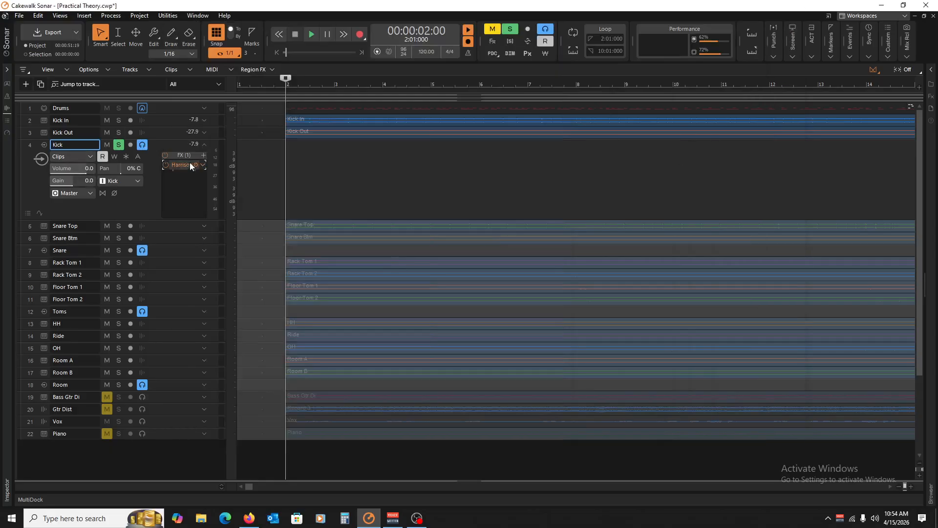
pyautogui.rightClick(177, 165)
pyautogui.click(186, 177)
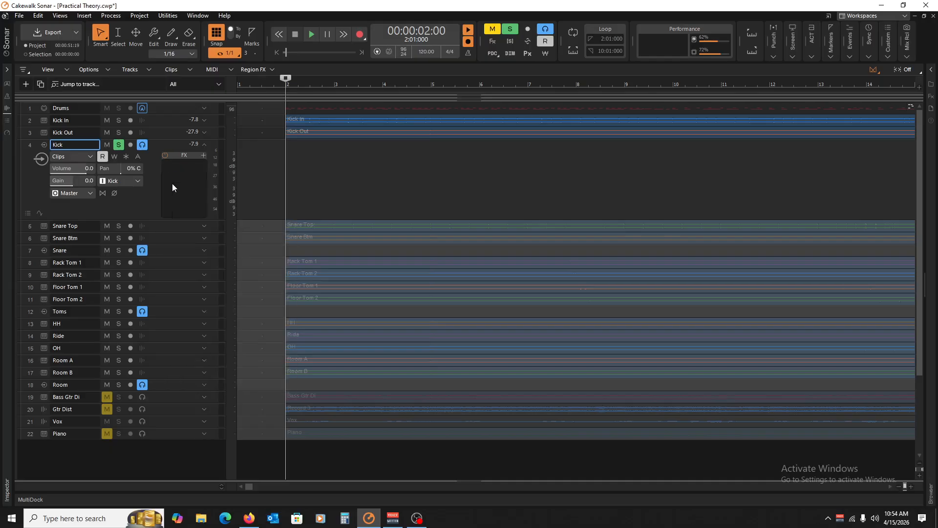
# Browse the EQ, Dynamics and Channel Strips plug-in categories available for the Kick track and close the list without inserting anything
pyautogui.rightClick(173, 183)
pyautogui.moveTo(205, 212)
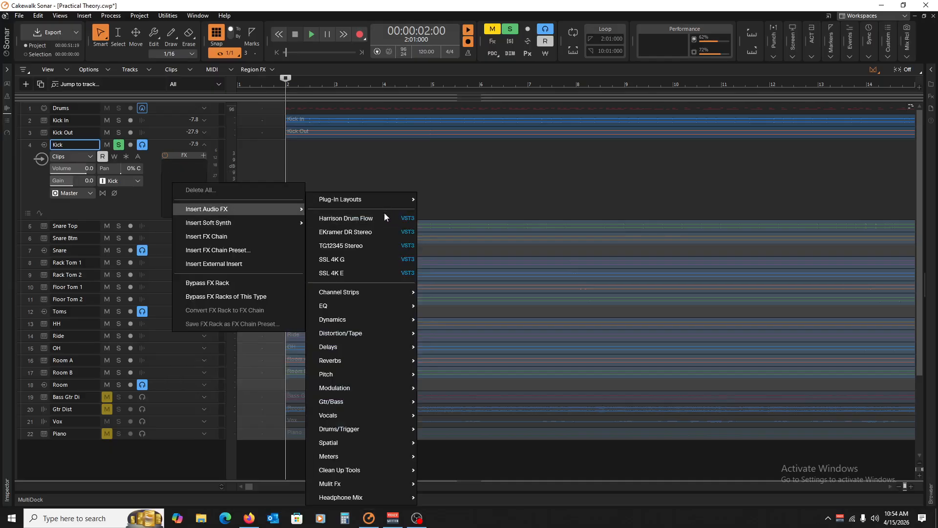
pyautogui.moveTo(394, 290)
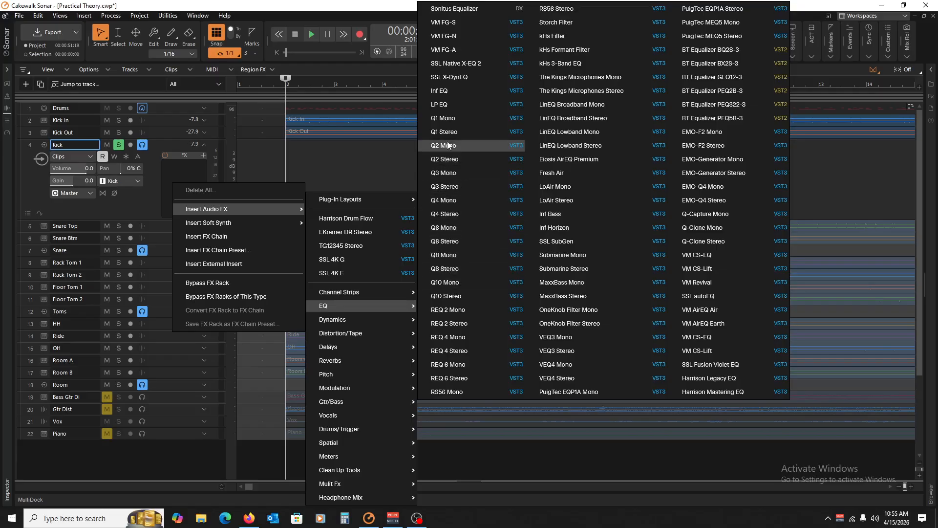
pyautogui.moveTo(374, 319)
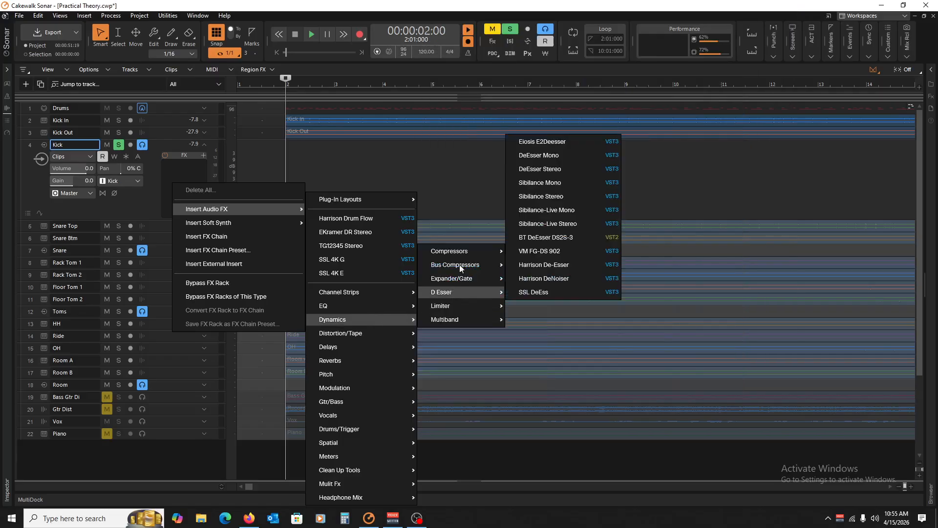
pyautogui.moveTo(366, 334)
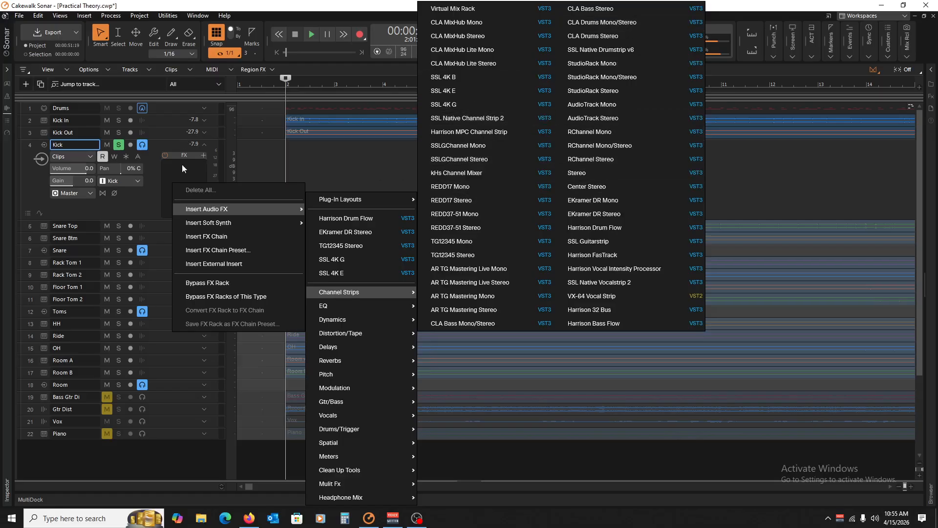
pyautogui.click(171, 141)
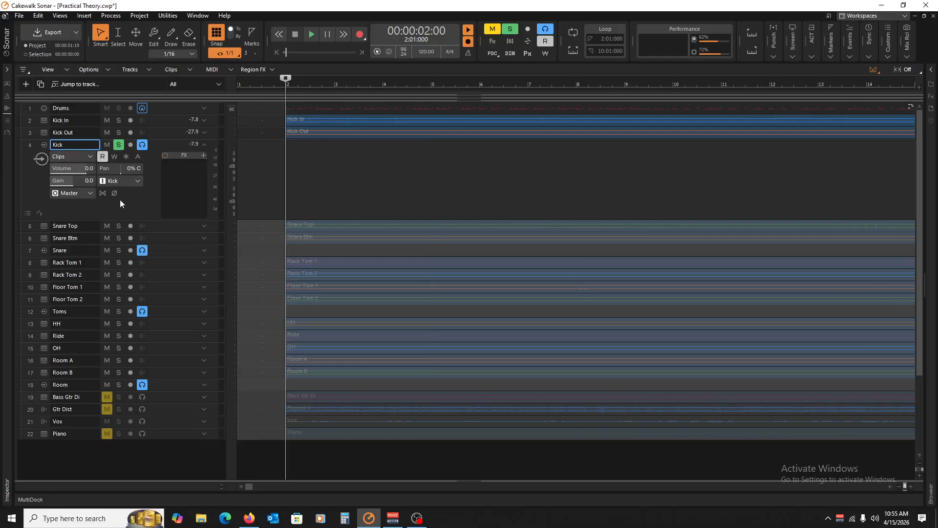
# Insert the SSL Native Drumstrip v6 channel strip in the Kick track's effects rack
pyautogui.rightClick(178, 180)
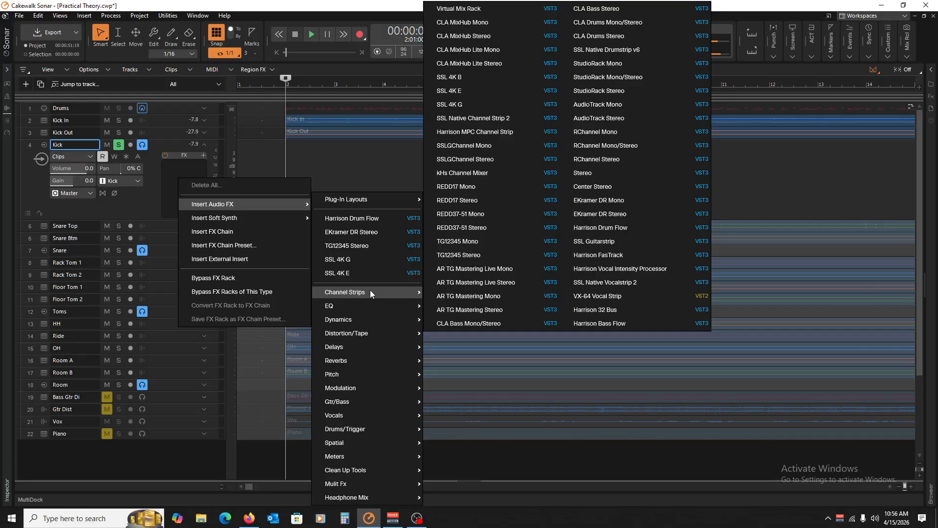
pyautogui.click(613, 50)
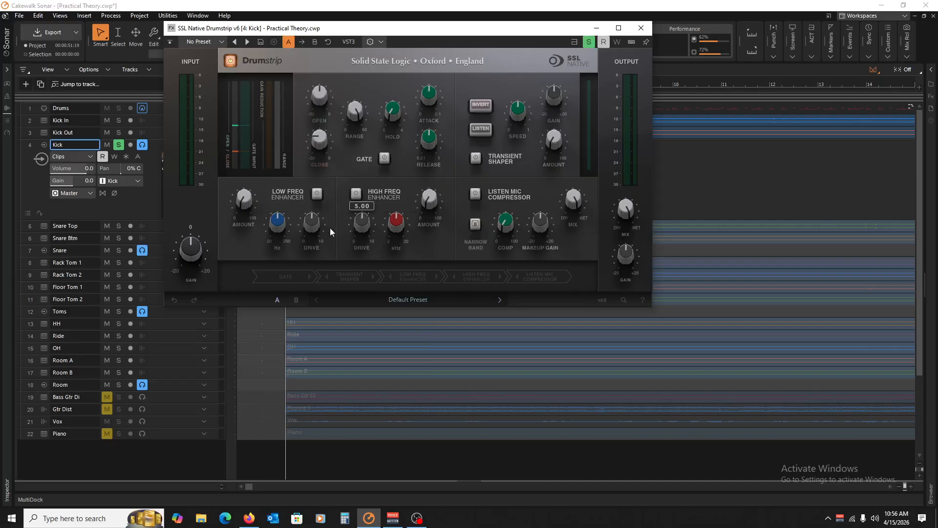
# Toggle the Drumstrip's low and high frequency enhancers and gate on and off, and try reordering modules in its processing chain
pyautogui.click(317, 194)
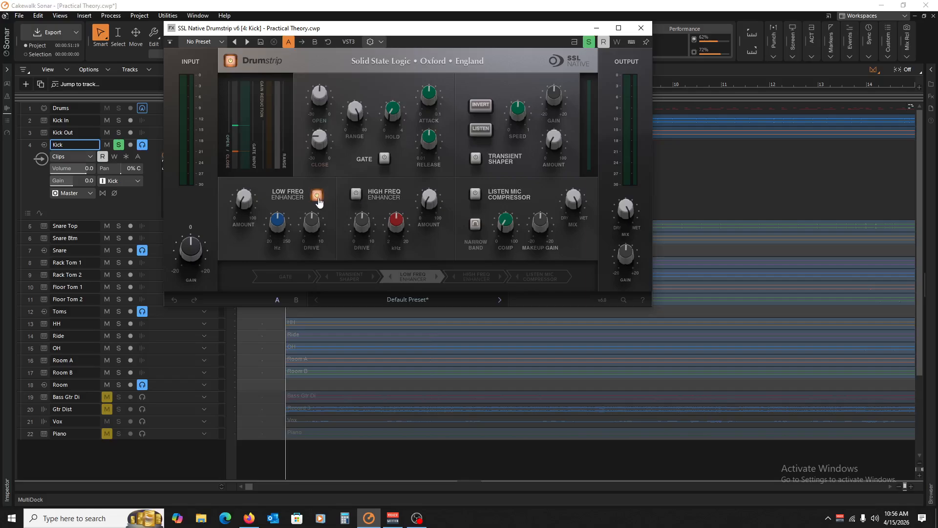
pyautogui.click(317, 194)
pyautogui.click(356, 193)
pyautogui.click(356, 193)
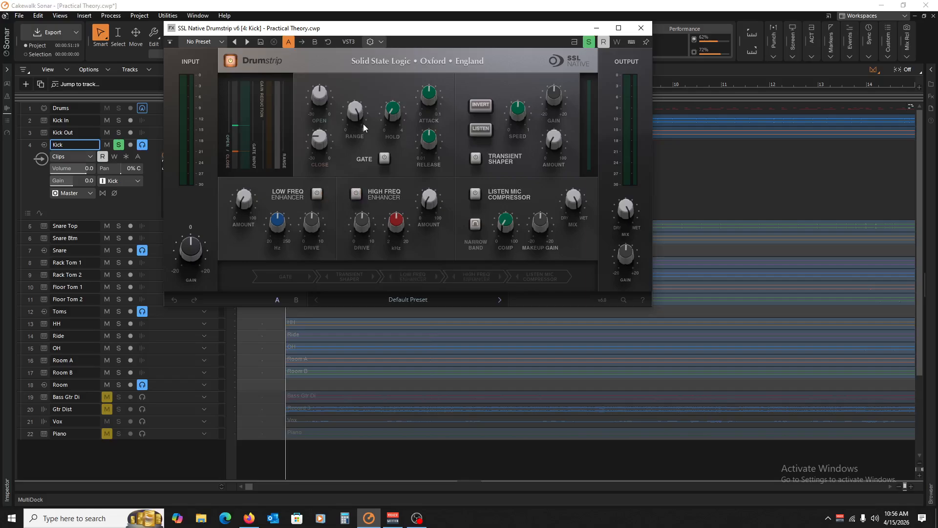
pyautogui.click(383, 157)
pyautogui.click(384, 157)
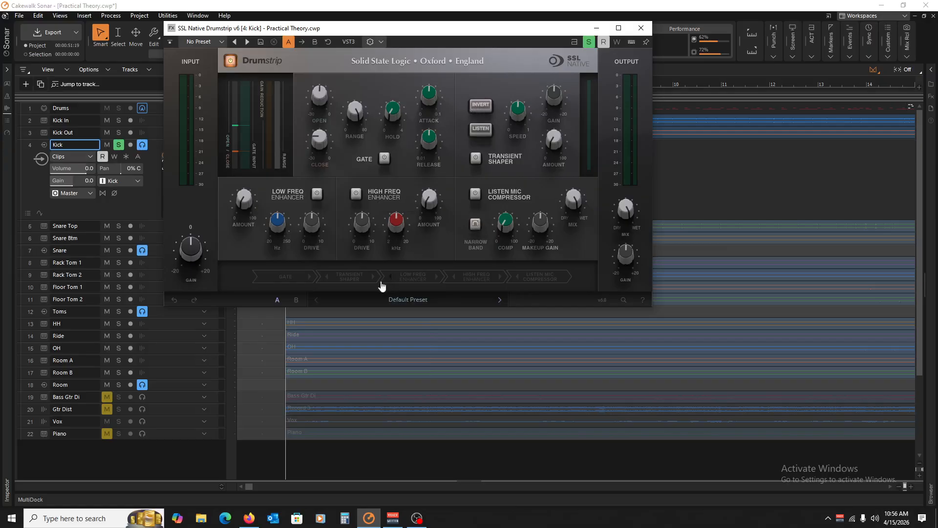
pyautogui.moveTo(293, 284); pyautogui.dragTo(369, 291)
pyautogui.moveTo(347, 278); pyautogui.dragTo(404, 285)
# Close the SSL Native Drumstrip window and delete the plug-in from the Kick track's effects rack
pyautogui.click(641, 28)
pyautogui.rightClick(164, 167)
pyautogui.click(182, 173)
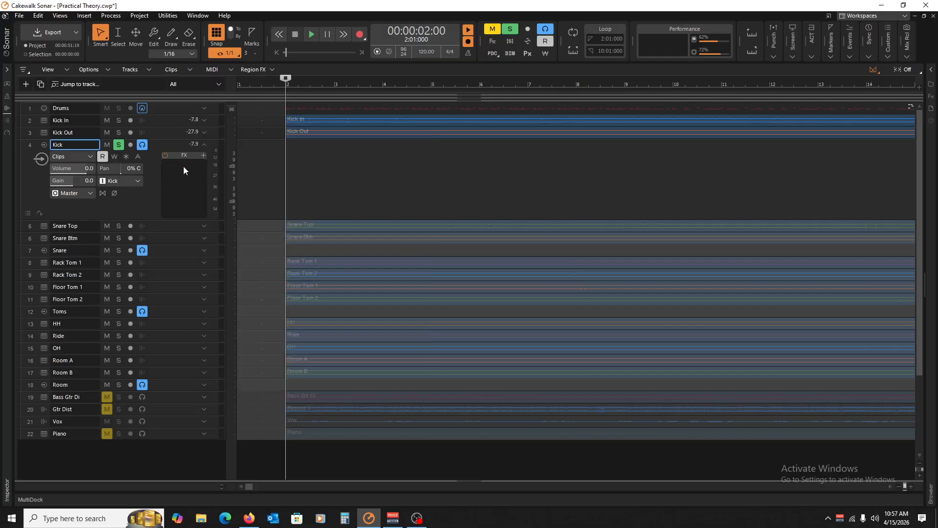
# Insert the SSL 4K E channel strip on the Kick track and move its window clear of the effects rack
pyautogui.rightClick(180, 169)
pyautogui.moveTo(220, 194)
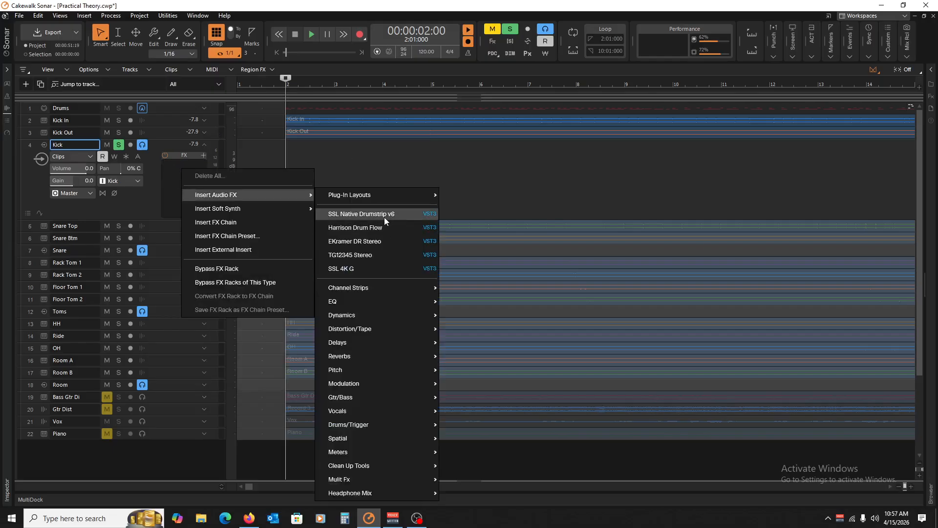
pyautogui.moveTo(382, 287)
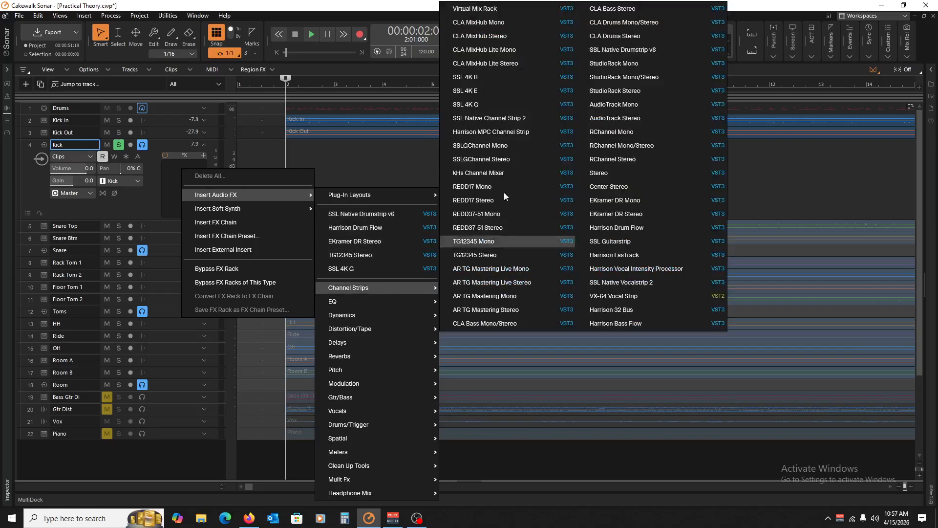
pyautogui.click(476, 90)
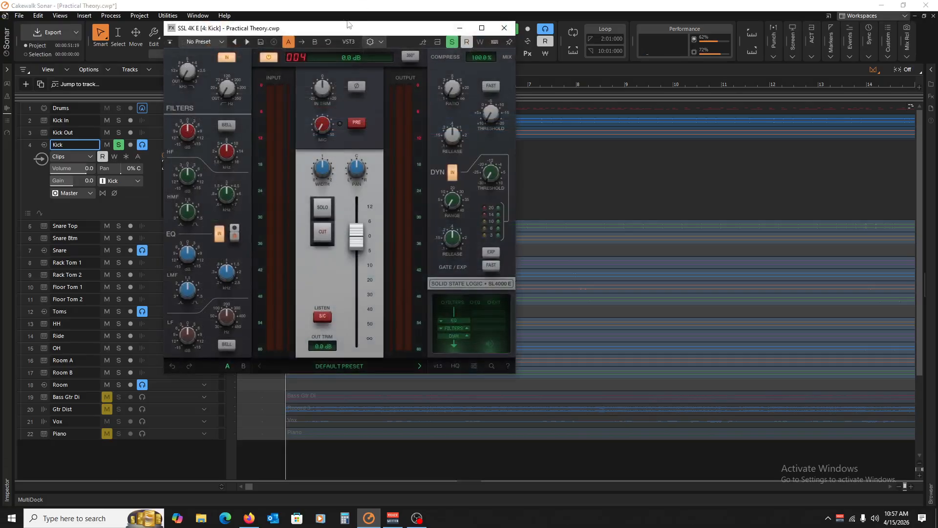
pyautogui.moveTo(342, 30); pyautogui.dragTo(446, 47)
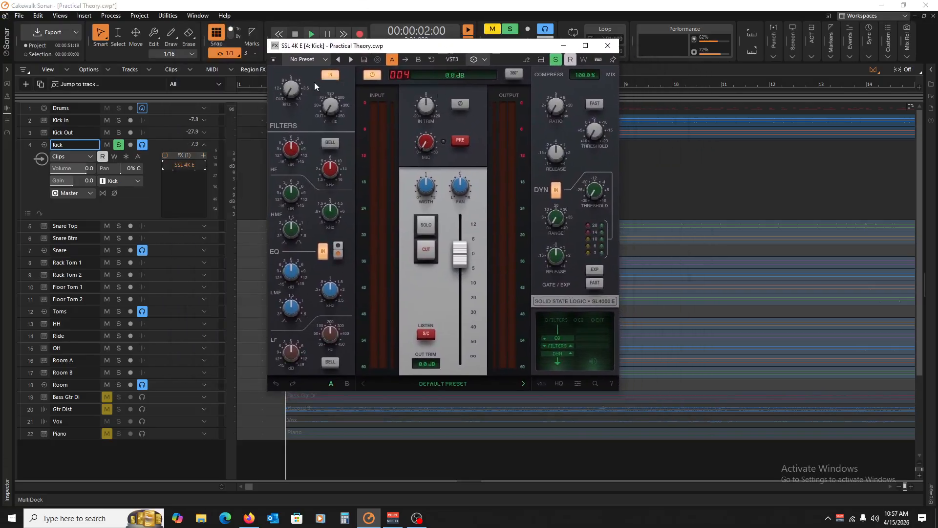
# Start playback and boost the SSL 4K E's HF gain to 4.1 dB and HMF gain to 4.6 dB
pyautogui.press('space')
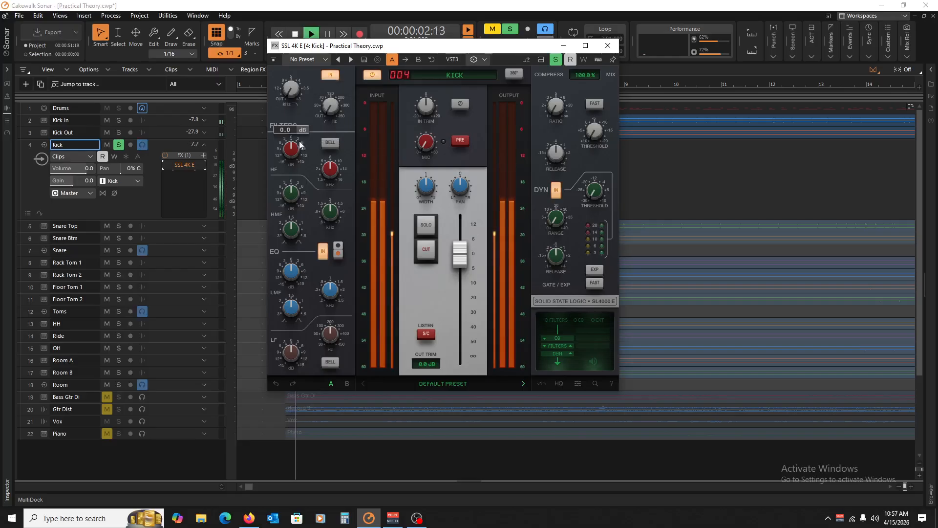
pyautogui.moveTo(300, 145)
pyautogui.mouseDown()
pyautogui.moveTo(291, 138)
pyautogui.moveTo(293, 154)
pyautogui.mouseUp()
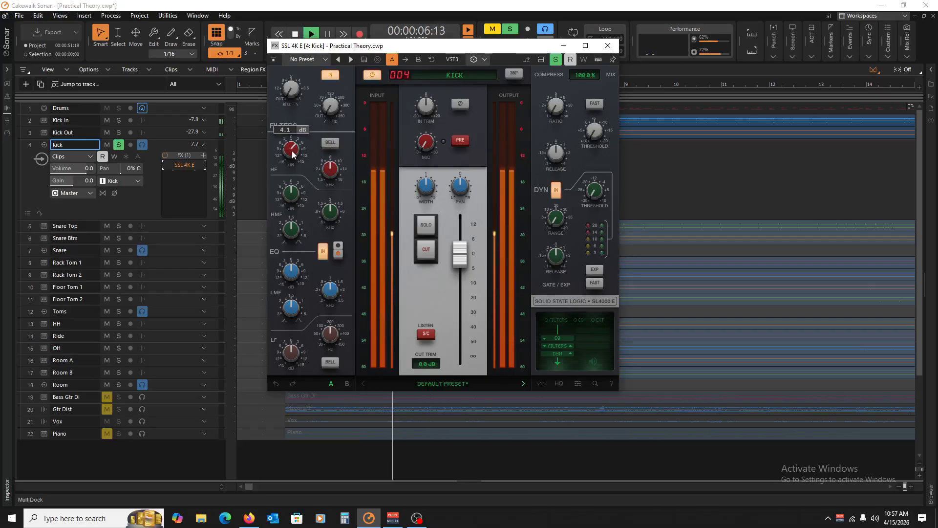
pyautogui.moveTo(318, 209)
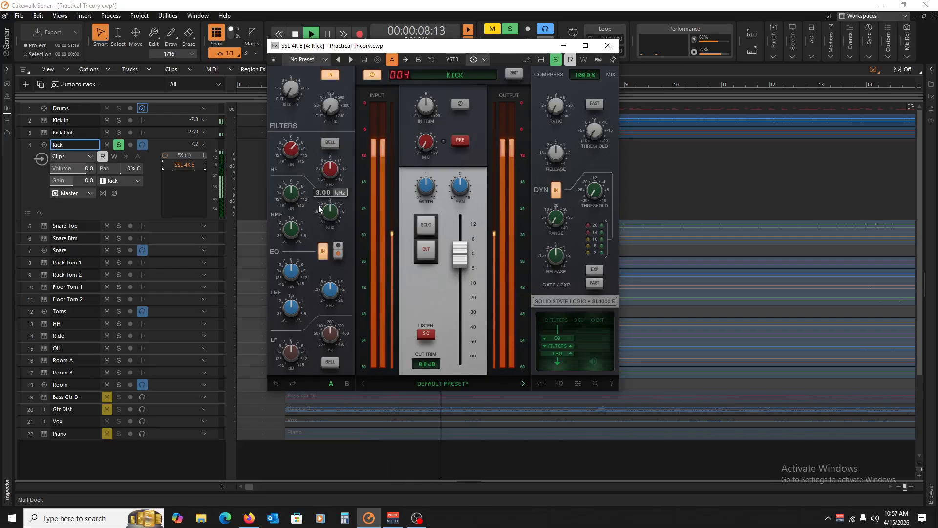
pyautogui.moveTo(289, 195); pyautogui.dragTo(292, 184)
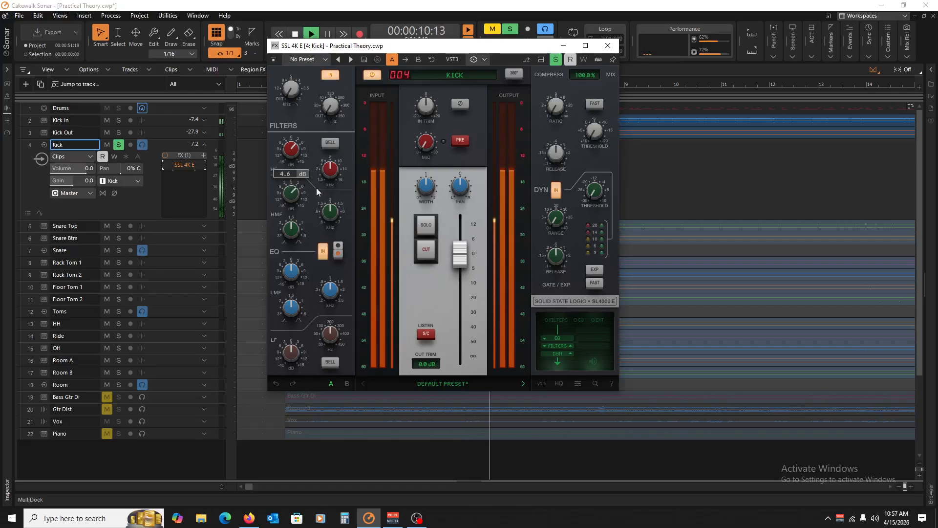
# Lower the SSL 4K E's LMF frequency below 1 kHz and set the LMF gain to -4.5 dB
pyautogui.moveTo(324, 288)
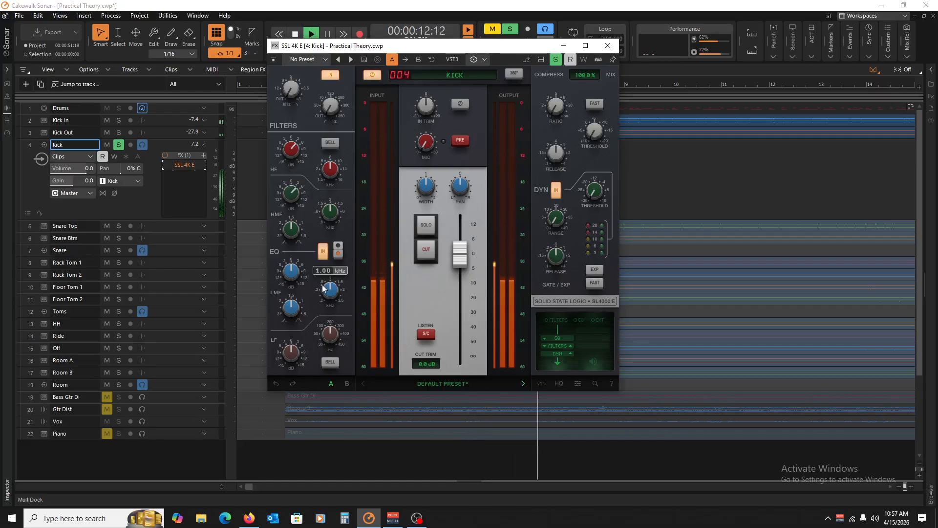
pyautogui.moveTo(323, 288); pyautogui.dragTo(331, 300)
pyautogui.moveTo(294, 269); pyautogui.dragTo(293, 280)
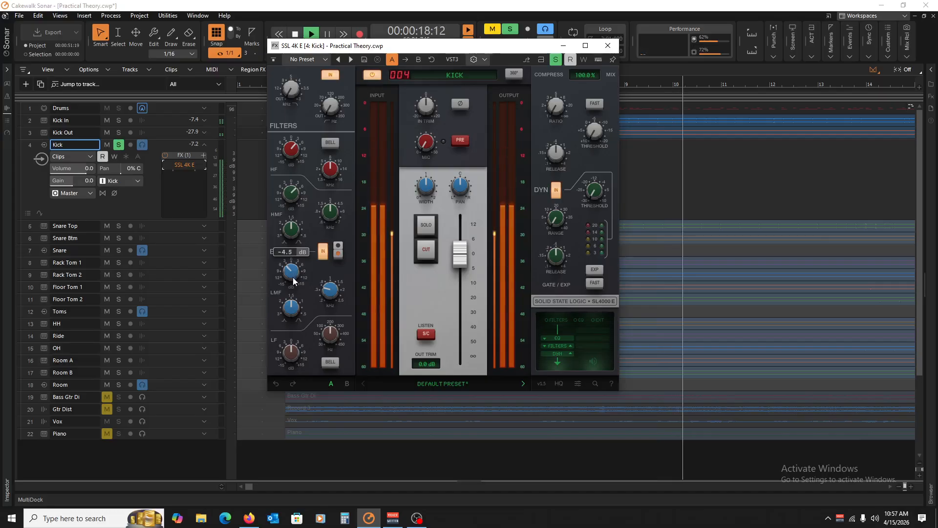
pyautogui.moveTo(340, 331)
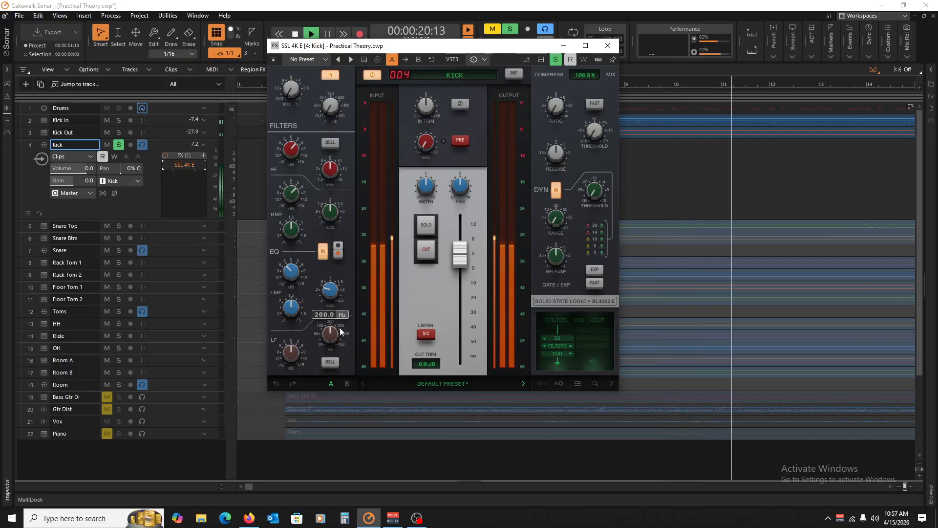
# Switch the SSL 4K E's LF band to bell and boost its gain to 5.6 dB
pyautogui.click(330, 367)
pyautogui.moveTo(299, 337)
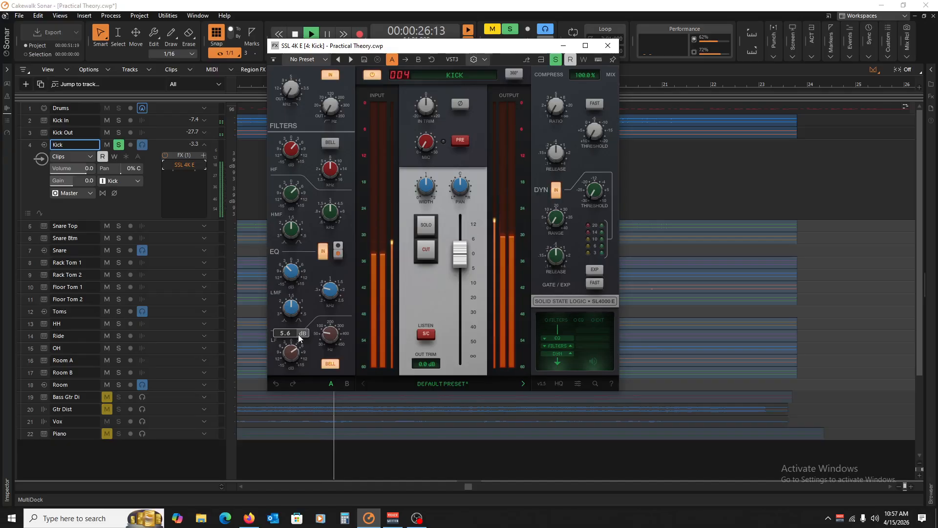
# Raise the SSL 4K E compressor's ratio and lower its threshold below -11.8 dB
pyautogui.moveTo(560, 103)
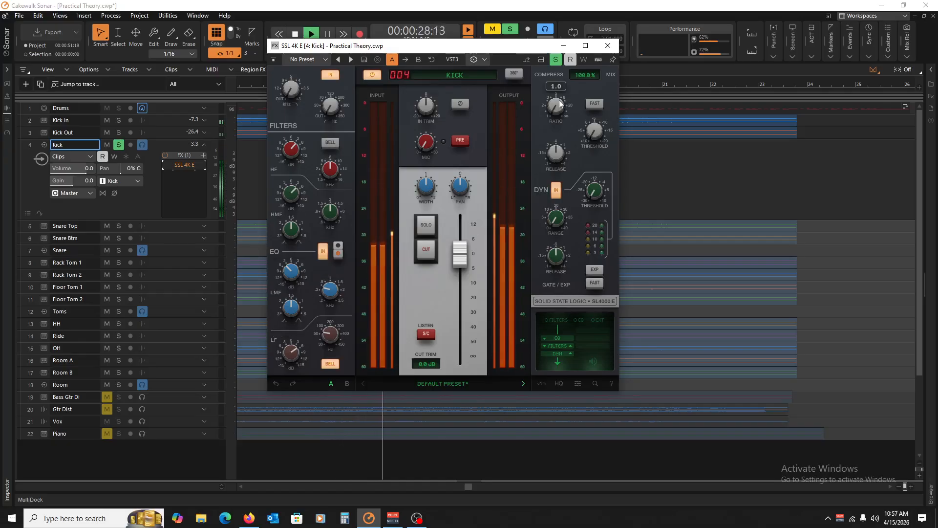
pyautogui.moveTo(557, 107); pyautogui.dragTo(557, 76)
pyautogui.click(591, 108)
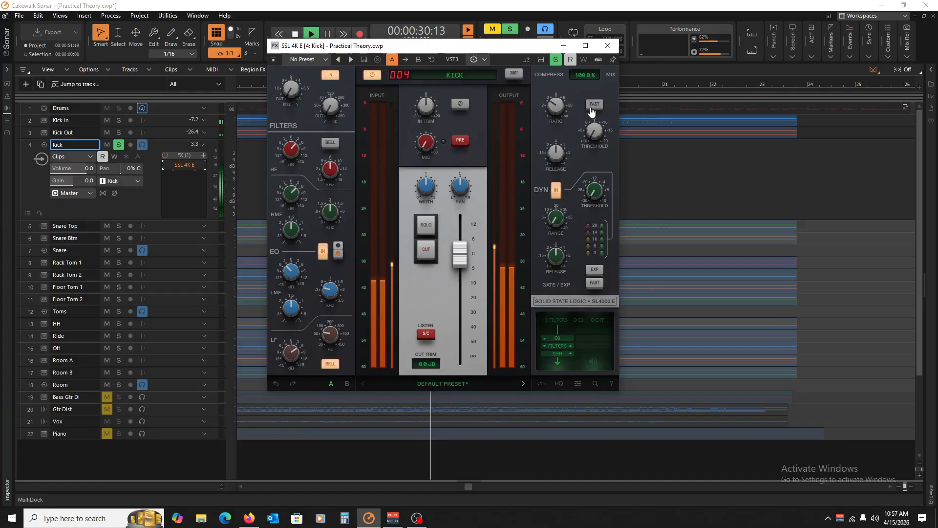
pyautogui.moveTo(597, 137)
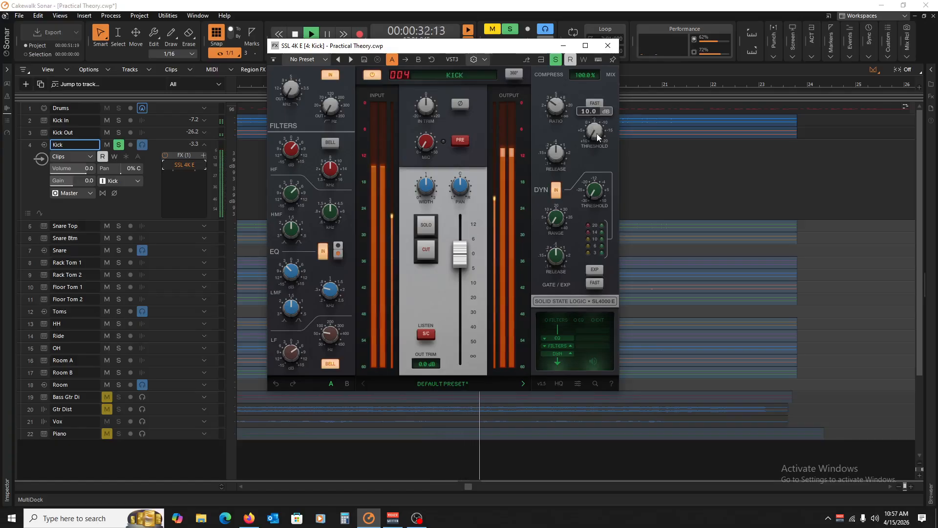
pyautogui.moveTo(599, 134)
pyautogui.mouseDown()
pyautogui.moveTo(593, 98)
pyautogui.moveTo(603, 61)
pyautogui.moveTo(596, 141)
pyautogui.mouseUp()
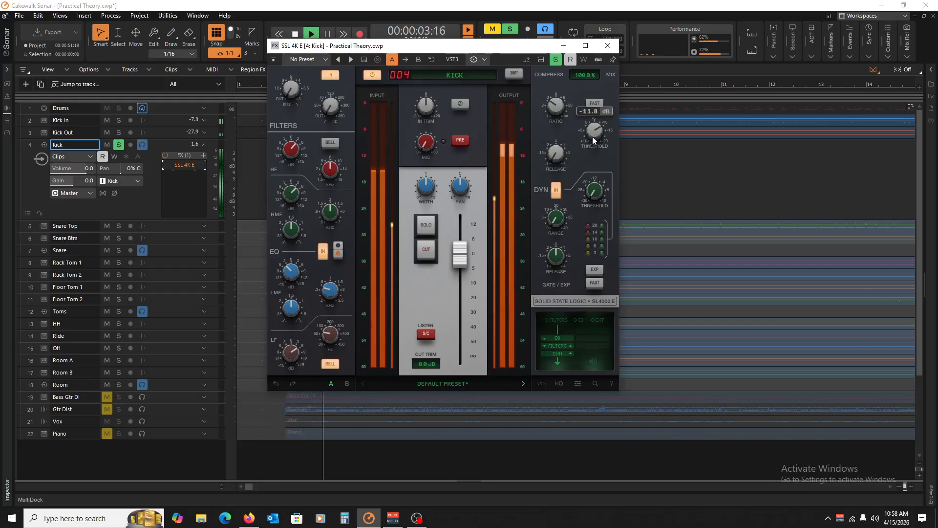
pyautogui.moveTo(592, 136); pyautogui.dragTo(593, 122)
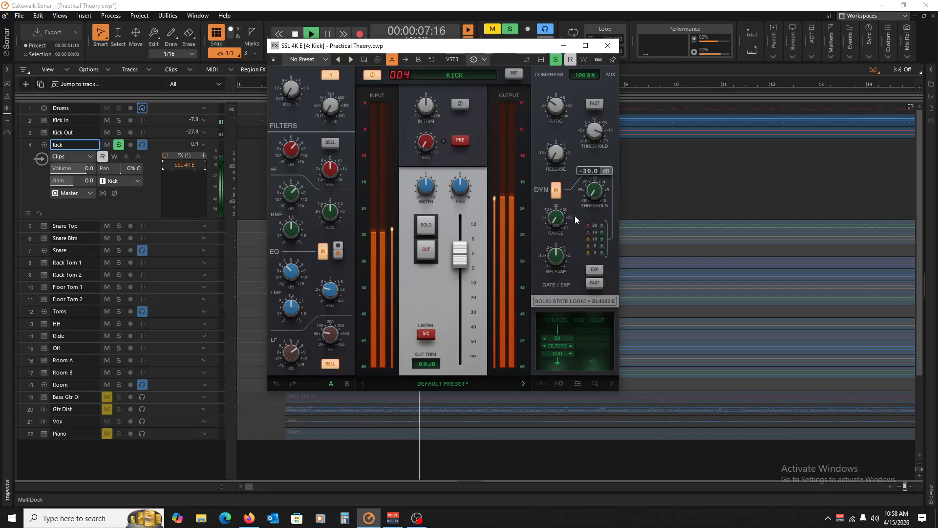
# Switch the SSL 4K E's gate to expander mode with 18.8 dB range and -9.3 dB threshold, and stop playback
pyautogui.click(594, 270)
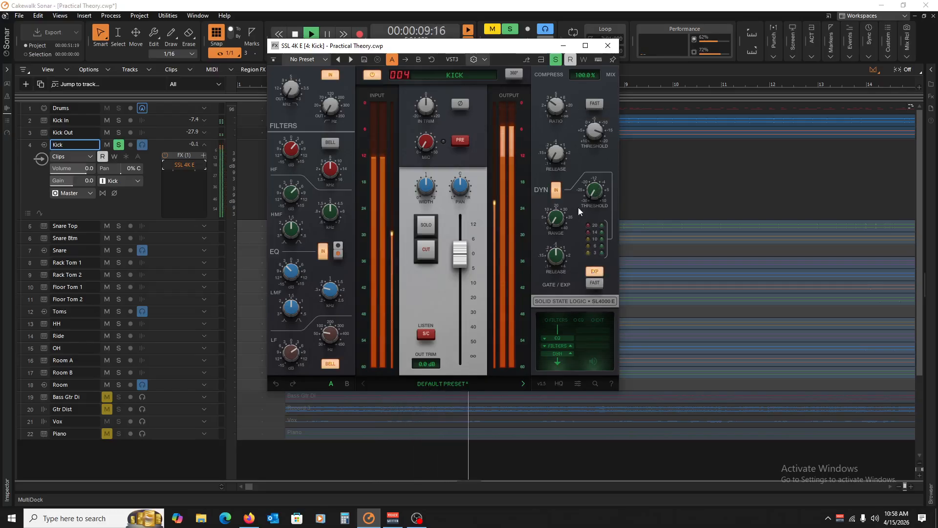
pyautogui.moveTo(596, 197); pyautogui.dragTo(598, 154)
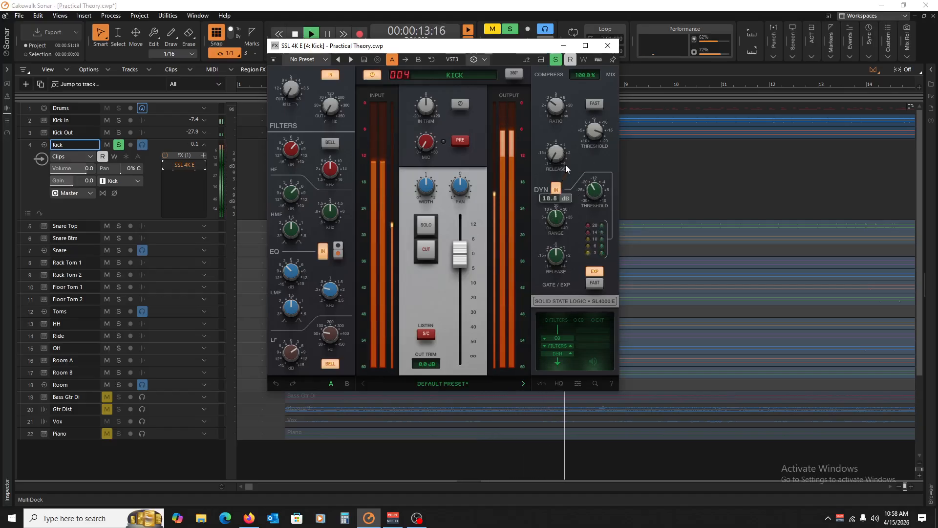
pyautogui.moveTo(595, 192)
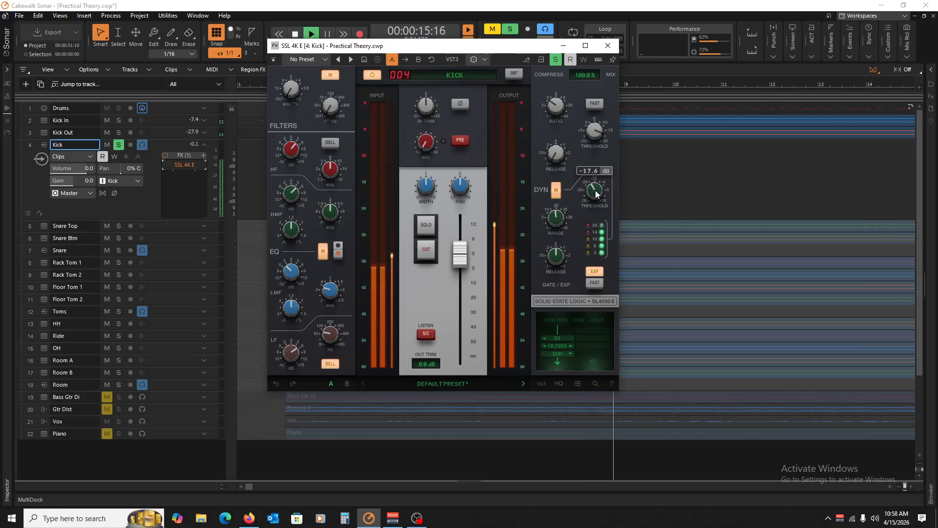
pyautogui.moveTo(597, 194); pyautogui.dragTo(594, 179)
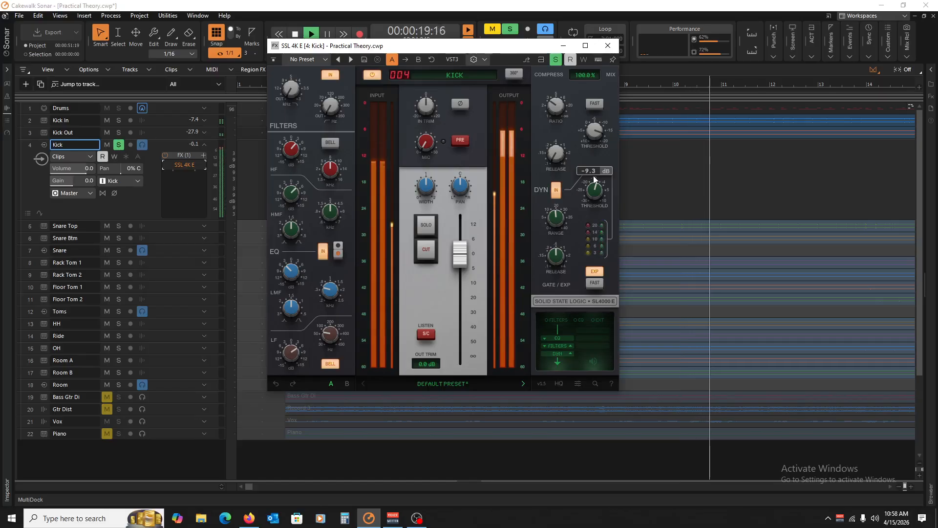
pyautogui.press('space')
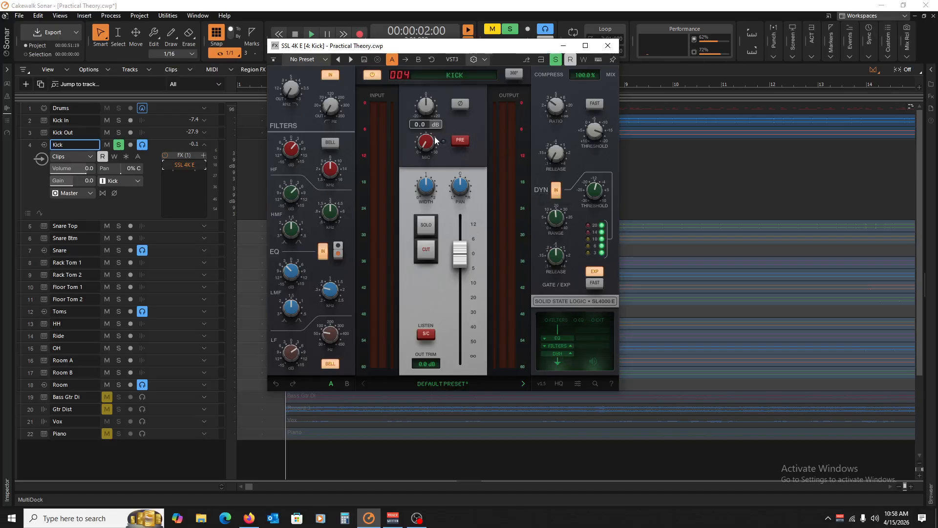
# Play the kick while engaging the SSL 4K E's PRE stage and raising its mic gain, and stop playback
pyautogui.press('space')
pyautogui.moveTo(426, 143); pyautogui.dragTo(432, 229)
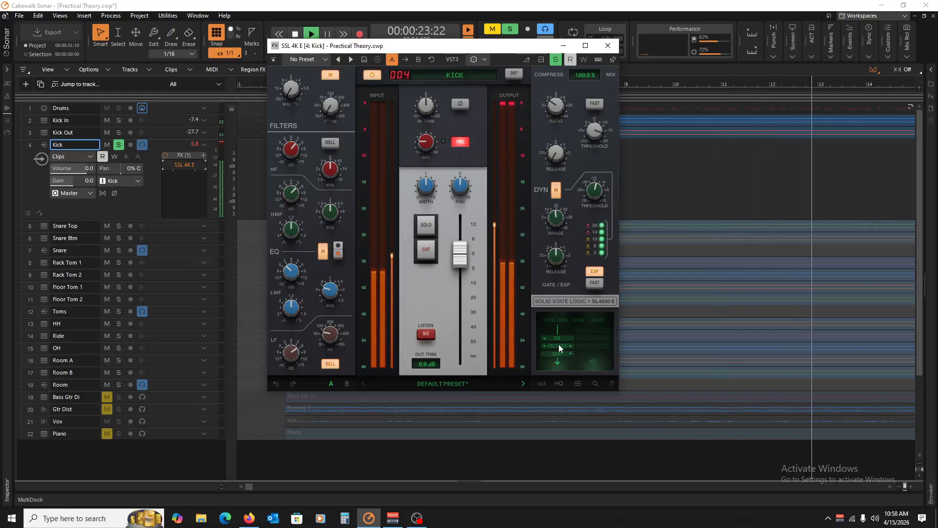
pyautogui.press('space')
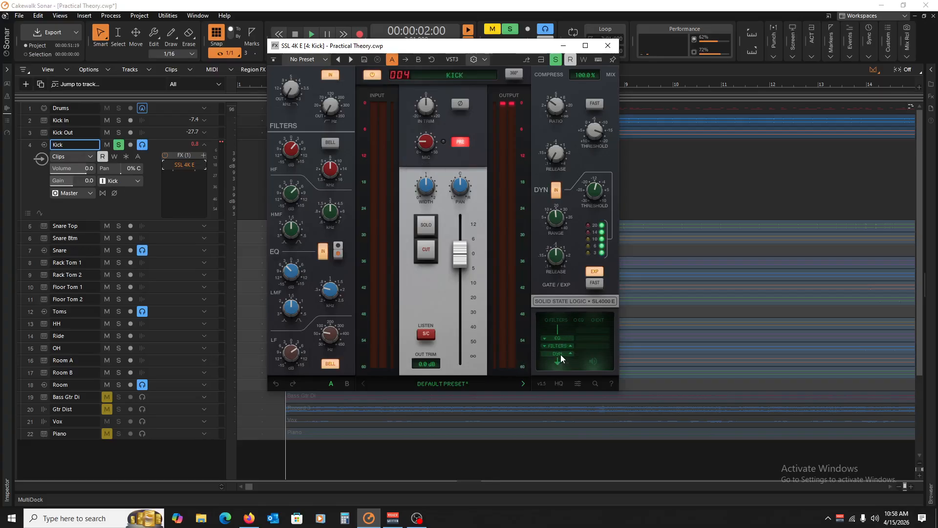
# Audition different SSL 4K E processing orders during playback, finishing with DYN, EQ and FILTERS, and stop playback
pyautogui.moveTo(598, 198)
pyautogui.press('space')
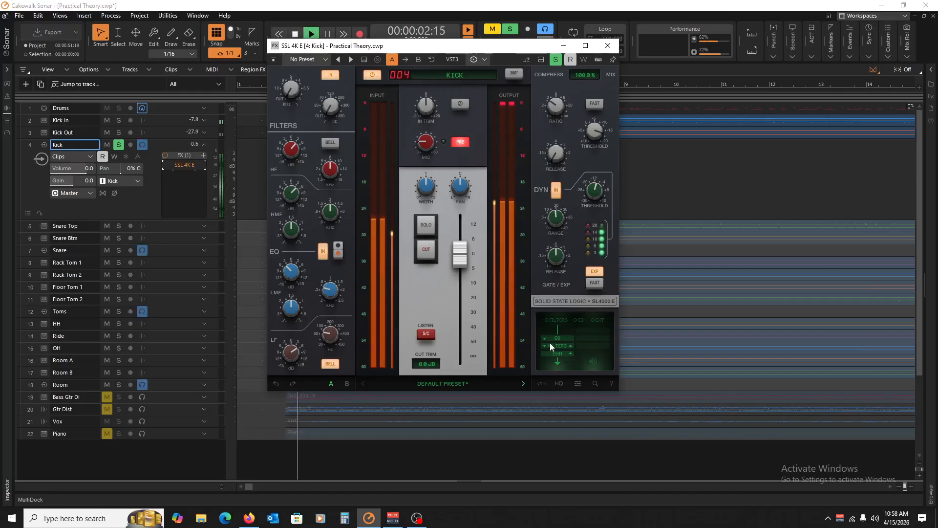
pyautogui.click(544, 338)
pyautogui.click(545, 350)
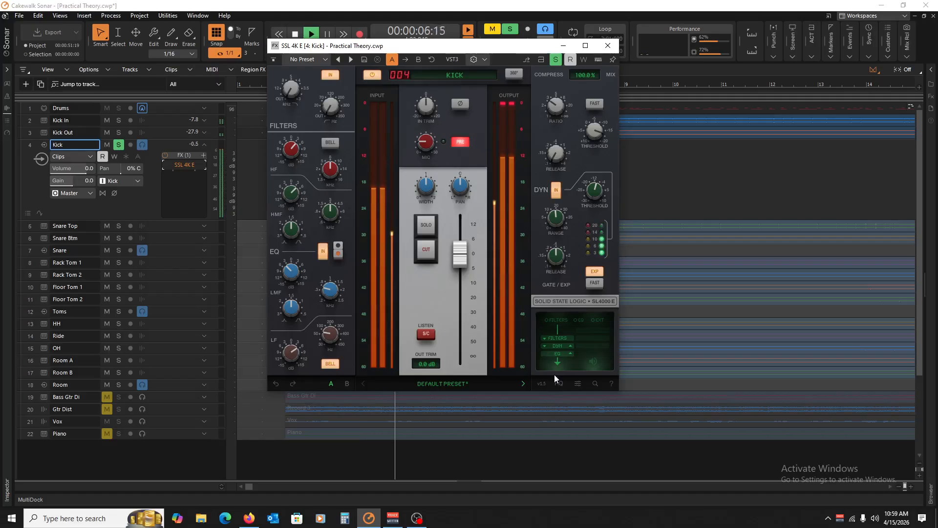
pyautogui.click(571, 354)
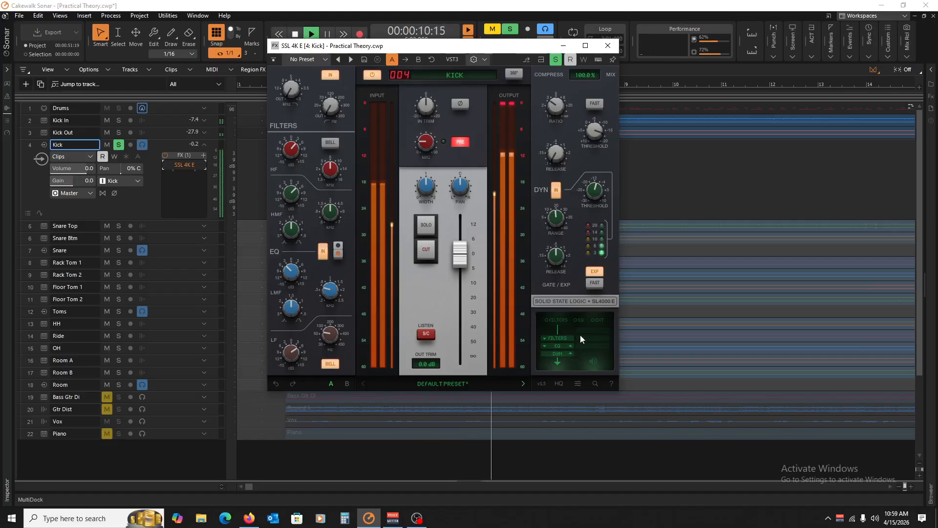
pyautogui.click(544, 346)
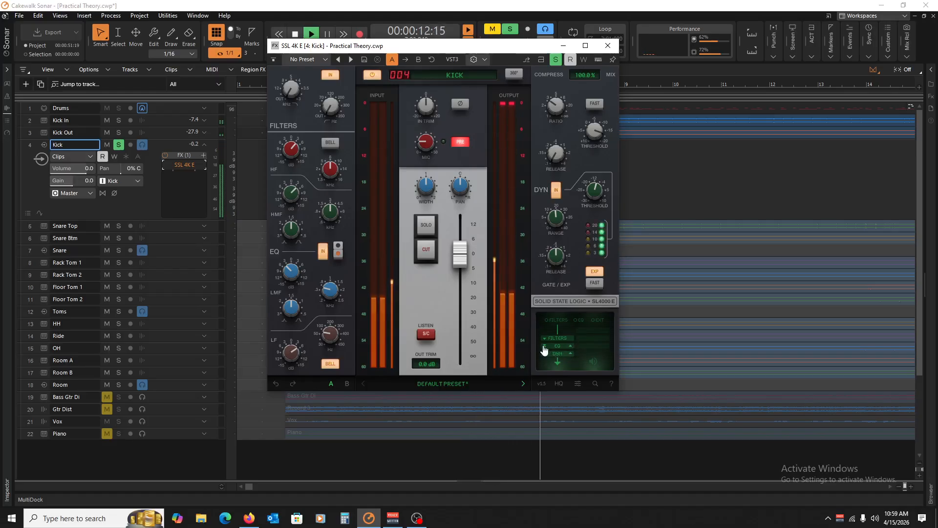
pyautogui.click(570, 345)
pyautogui.click(571, 353)
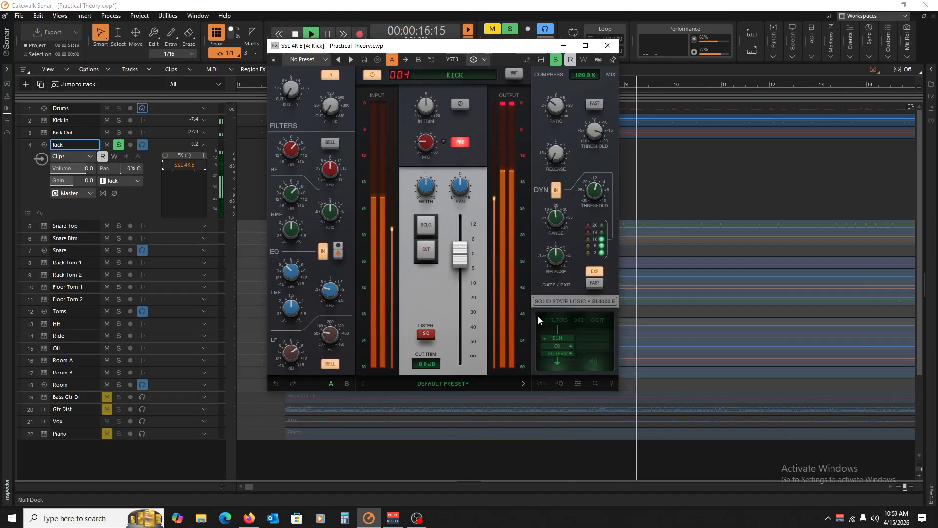
pyautogui.press('space')
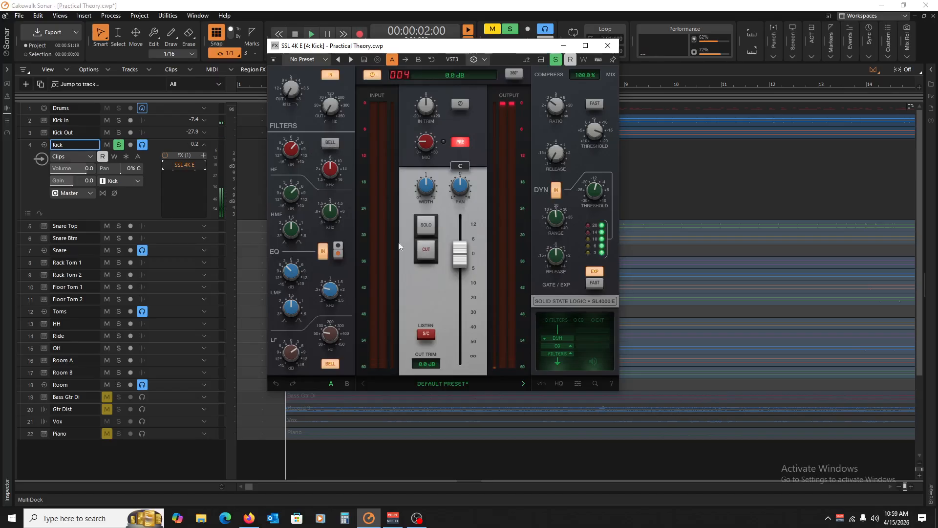
# Close the SSL 4K E window and delete the plug-in from the Kick track's effects rack
pyautogui.click(607, 45)
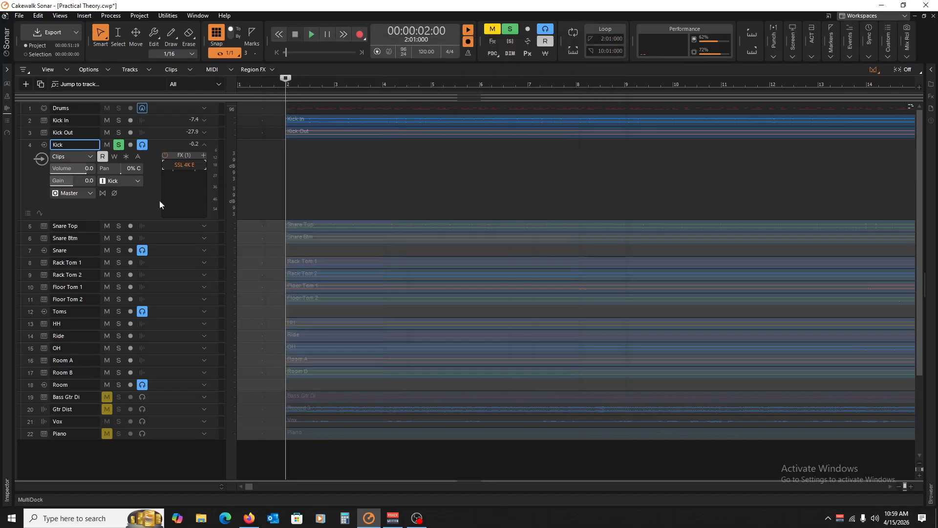
pyautogui.rightClick(189, 165)
pyautogui.click(189, 177)
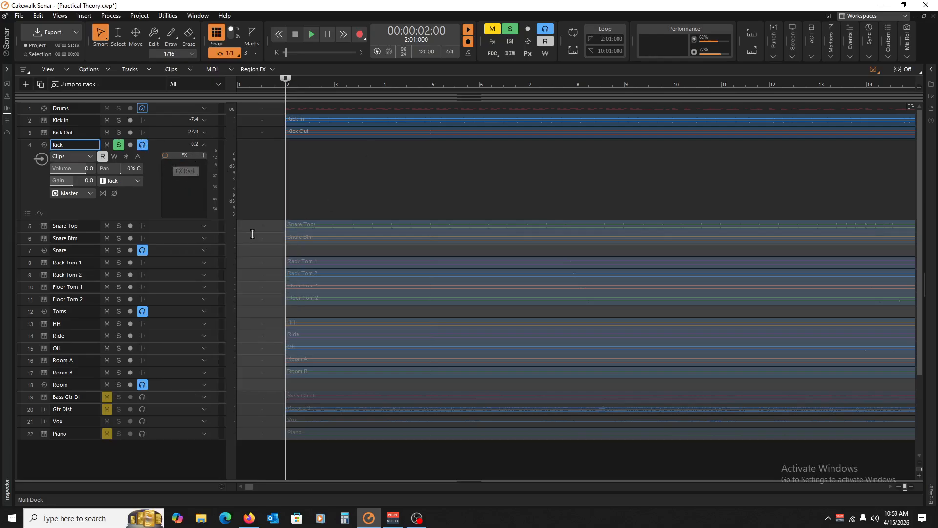
# Review the audio plug-in categories available for the Kick track's effects rack, including Channel Strips, EQ, Dynamics and Reverbs
pyautogui.rightClick(181, 175)
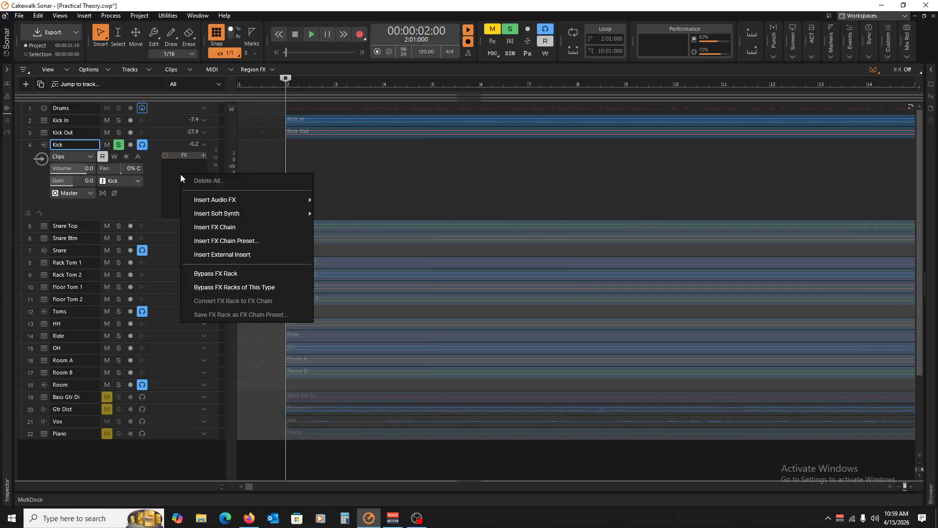
pyautogui.moveTo(223, 201)
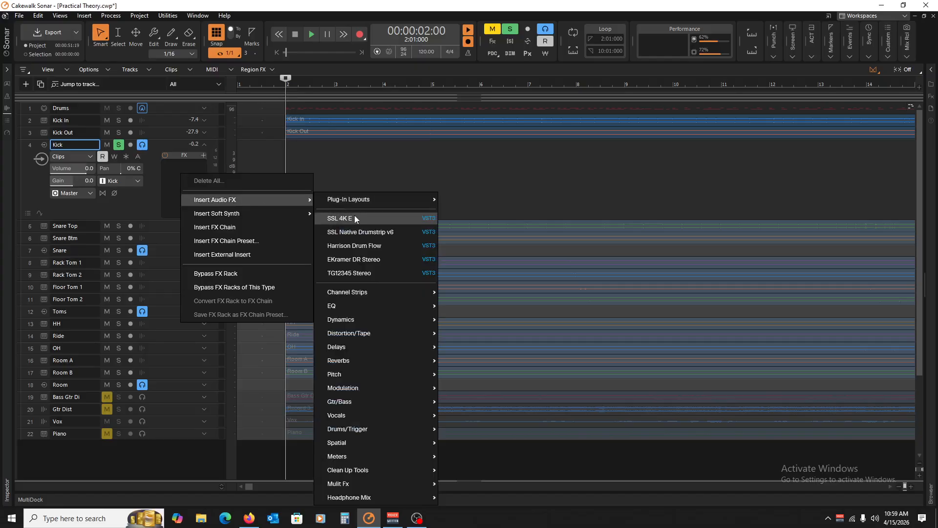
pyautogui.click(164, 147)
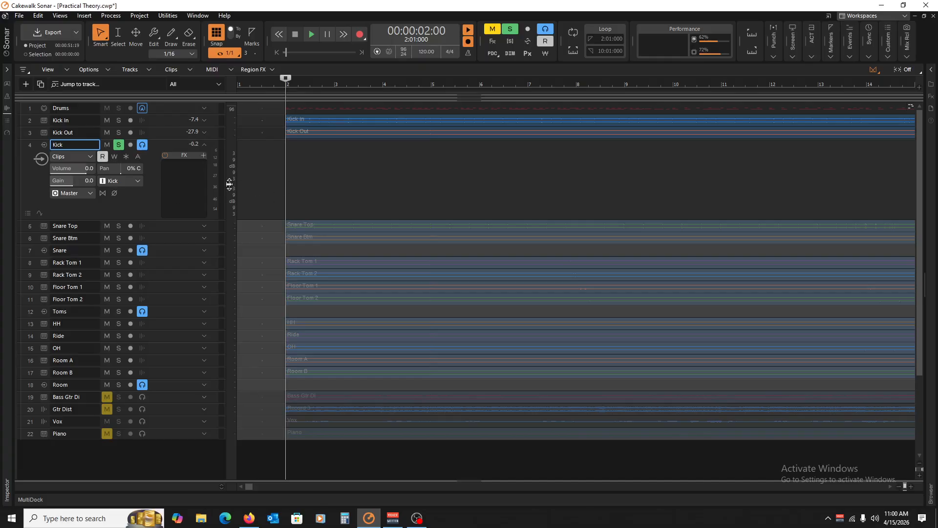
pyautogui.rightClick(180, 174)
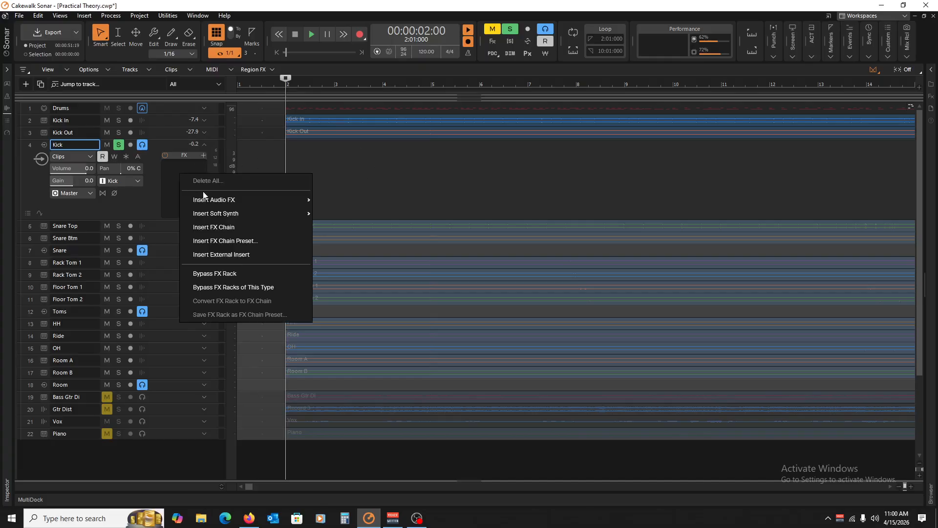
pyautogui.moveTo(205, 201)
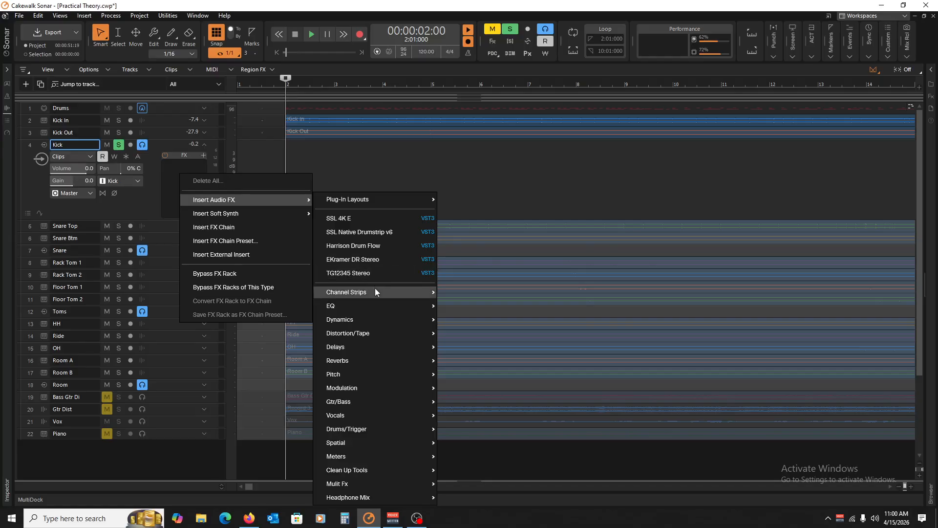
pyautogui.moveTo(377, 301)
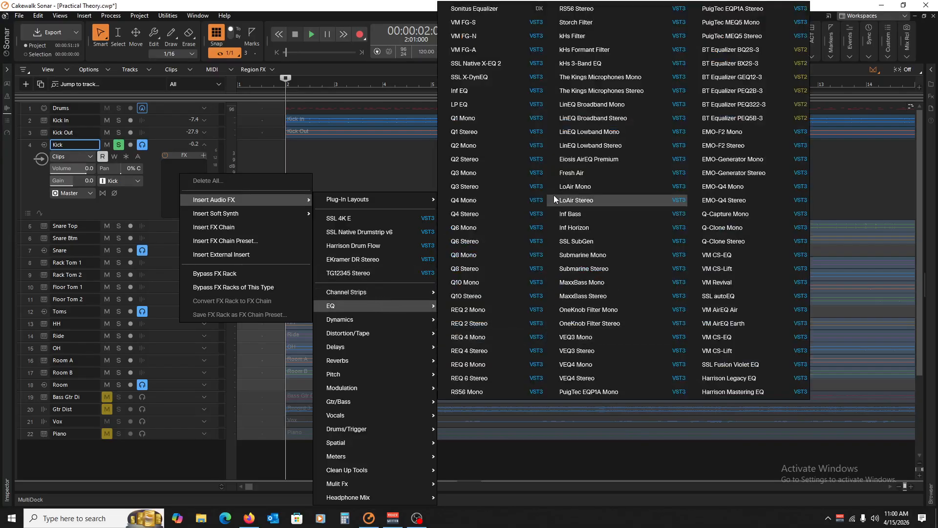
pyautogui.moveTo(420, 319)
pyautogui.moveTo(480, 250)
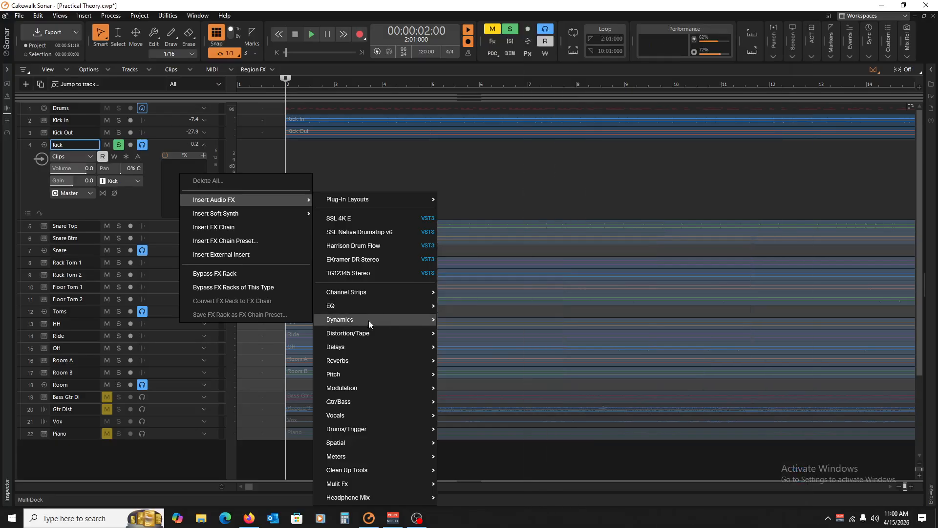
pyautogui.moveTo(378, 344)
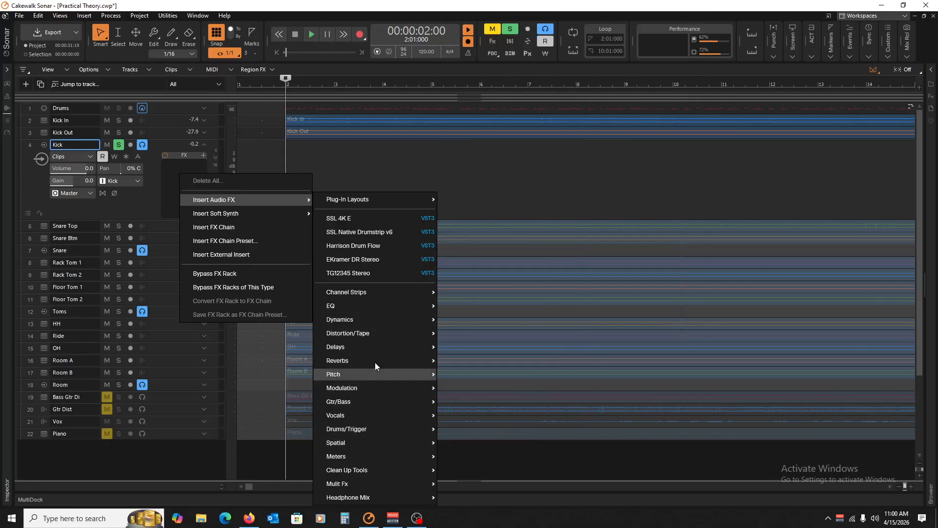
pyautogui.moveTo(373, 383)
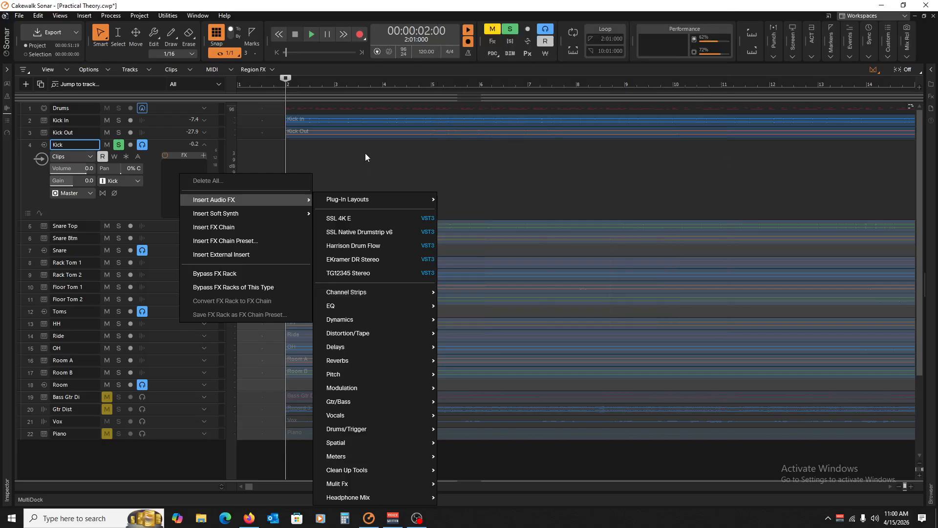
pyautogui.click(359, 152)
# Return the playhead to the start of the project and save it
pyautogui.click(445, 173)
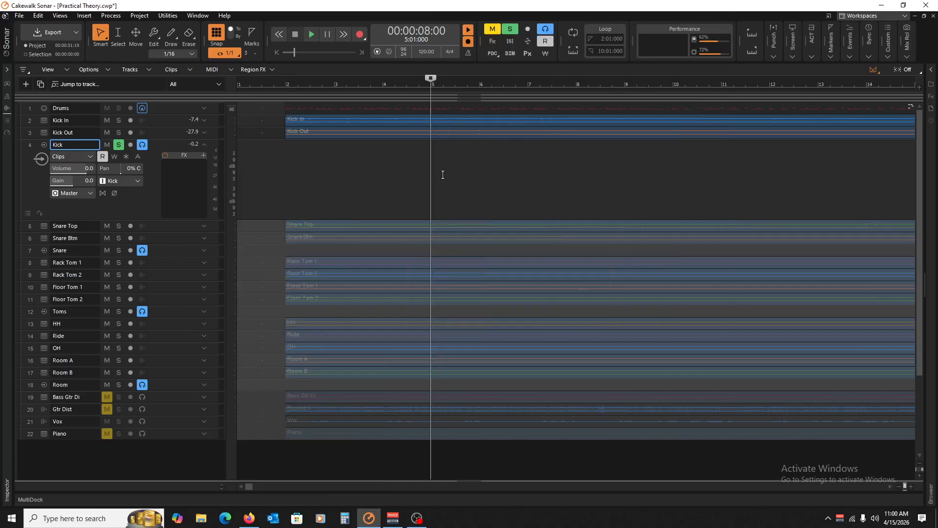
pyautogui.press('w')
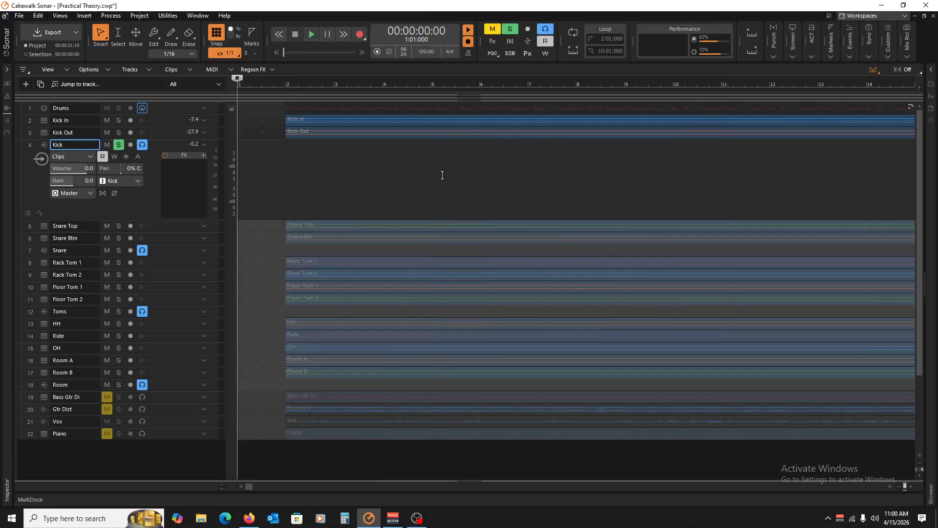
pyautogui.hotkey('ctrl', 's')
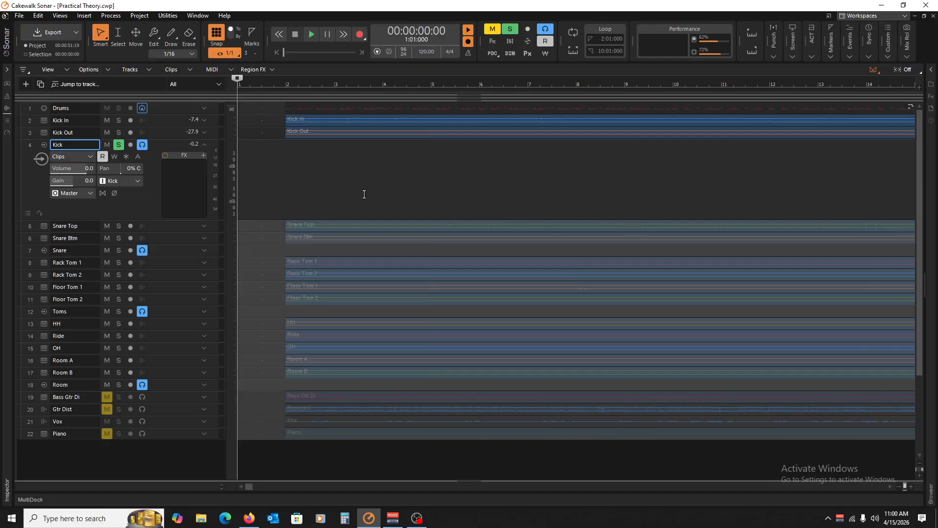
# Place the playhead at 2:01:000 and insert the Virtual Mix Rack channel strip plug-in into the Kick track's effects rack
pyautogui.click(273, 180)
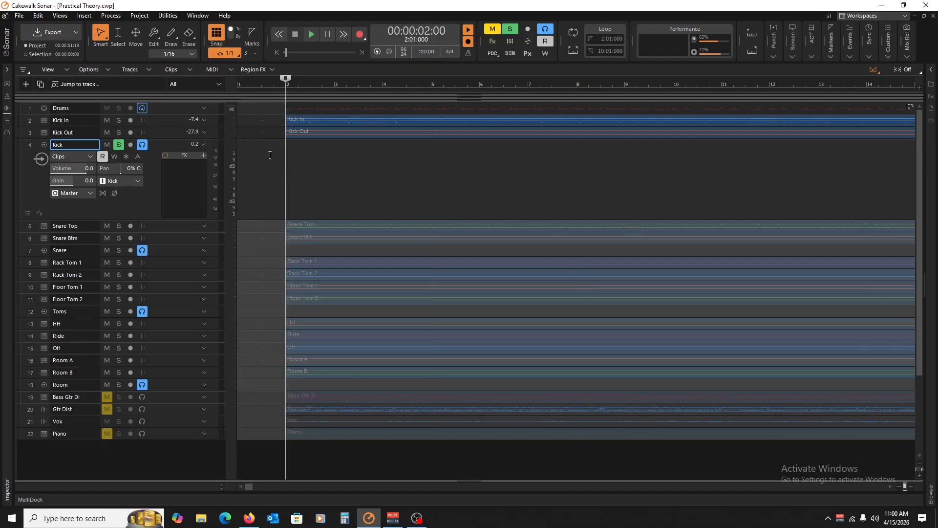
pyautogui.rightClick(182, 177)
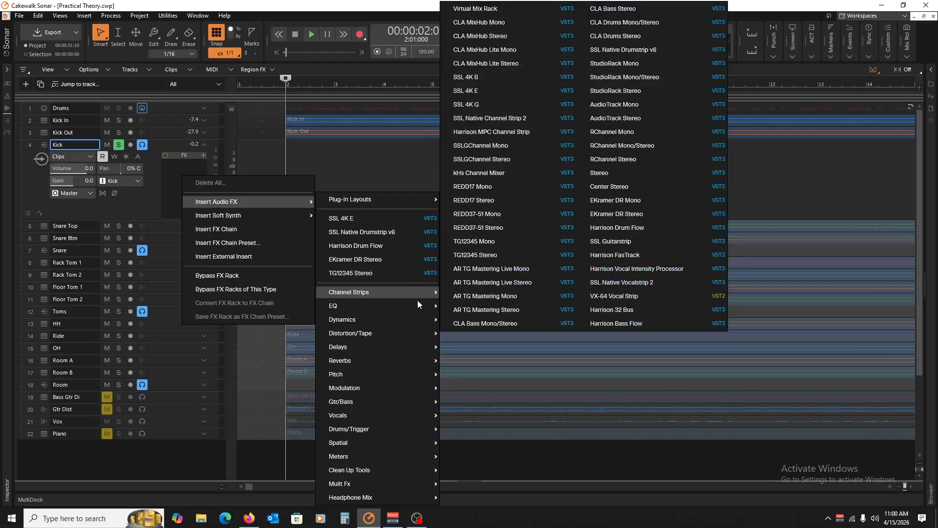
pyautogui.moveTo(418, 300)
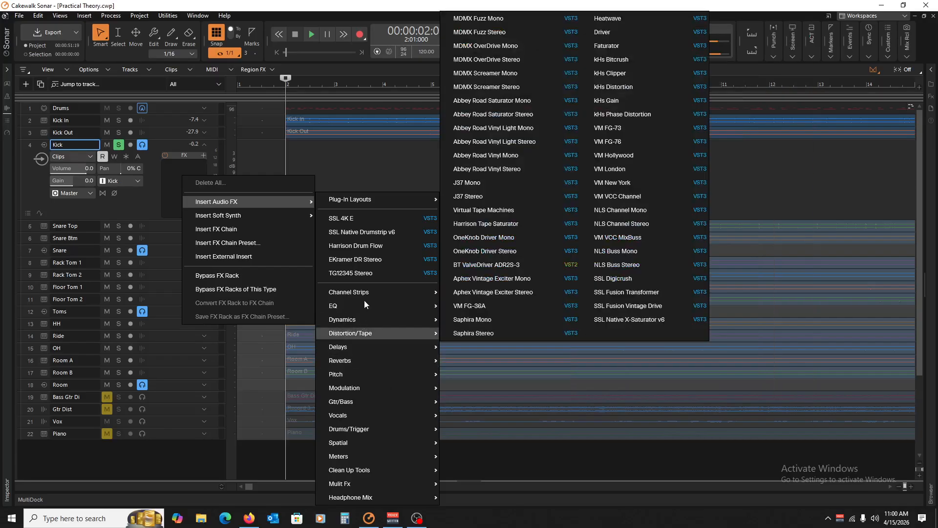
pyautogui.moveTo(366, 319)
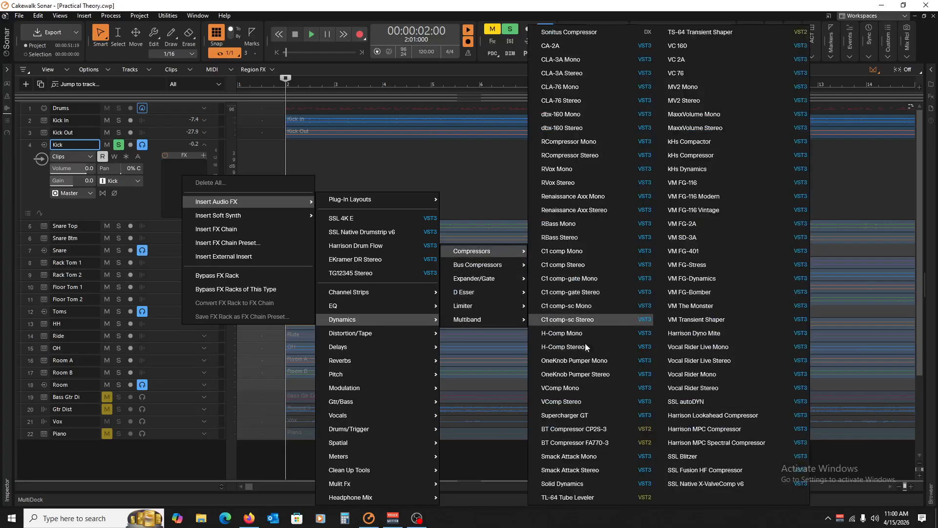
pyautogui.moveTo(370, 291)
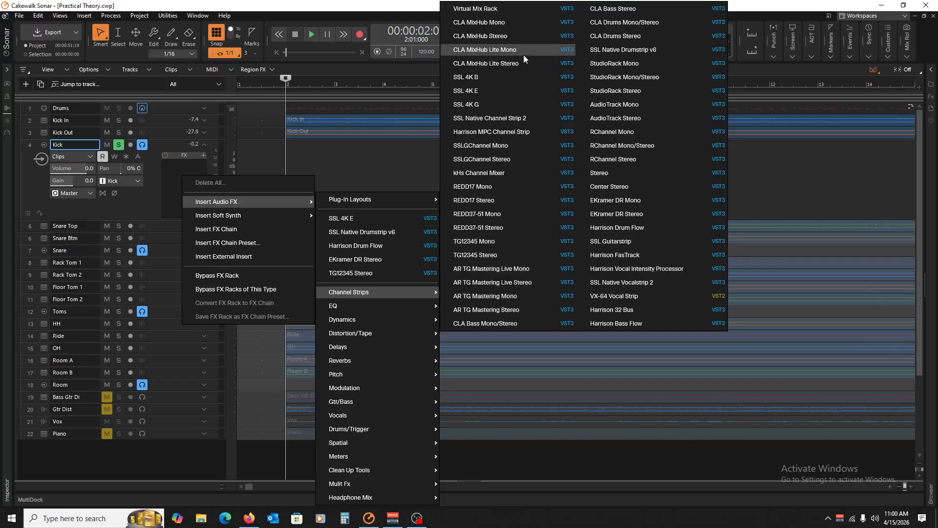
pyautogui.click(502, 10)
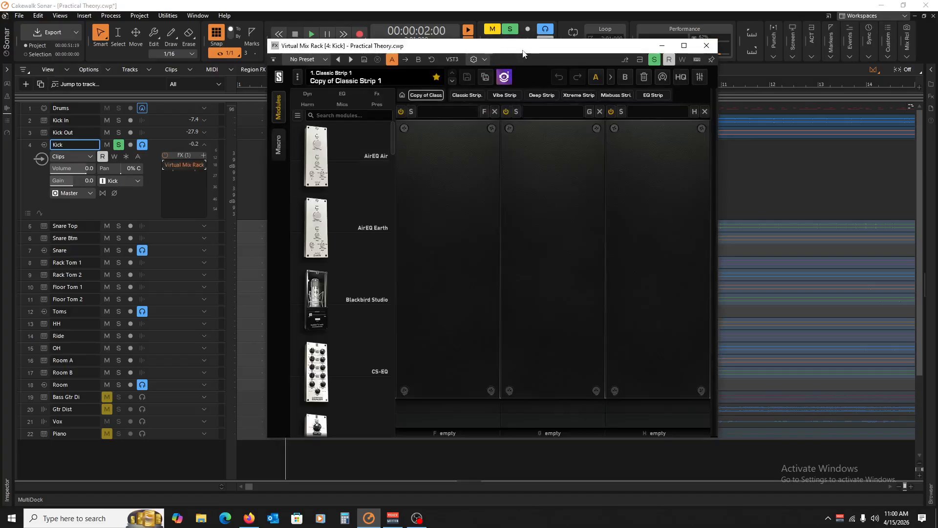
pyautogui.moveTo(522, 50); pyautogui.dragTo(516, 21)
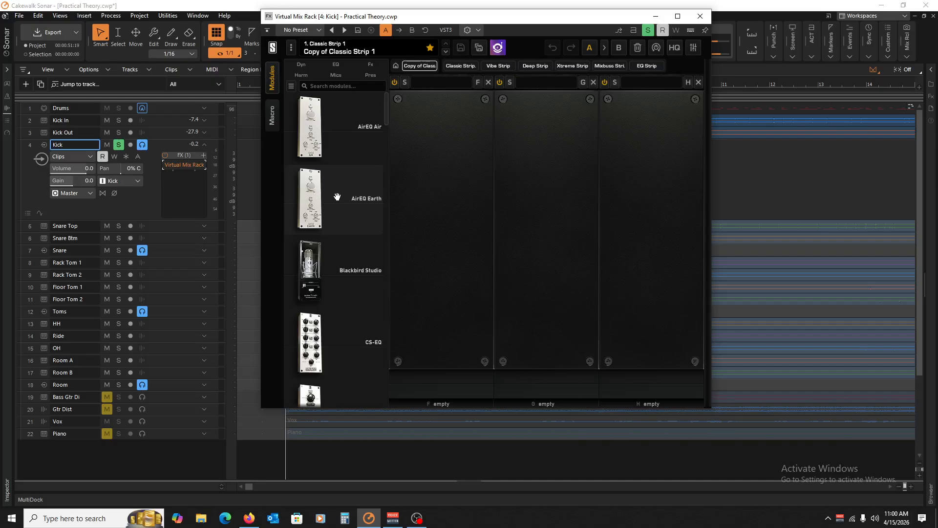
# Browse the Virtual Mix Rack modules and load the New York, London and Hollywood saturation modules into the rack
pyautogui.scroll(-15, 337, 196)
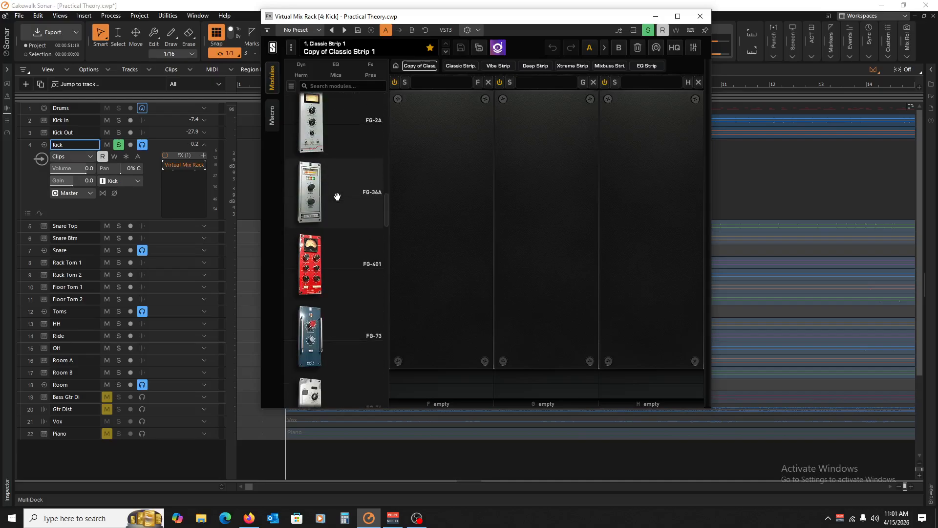
pyautogui.scroll(-15, 337, 197)
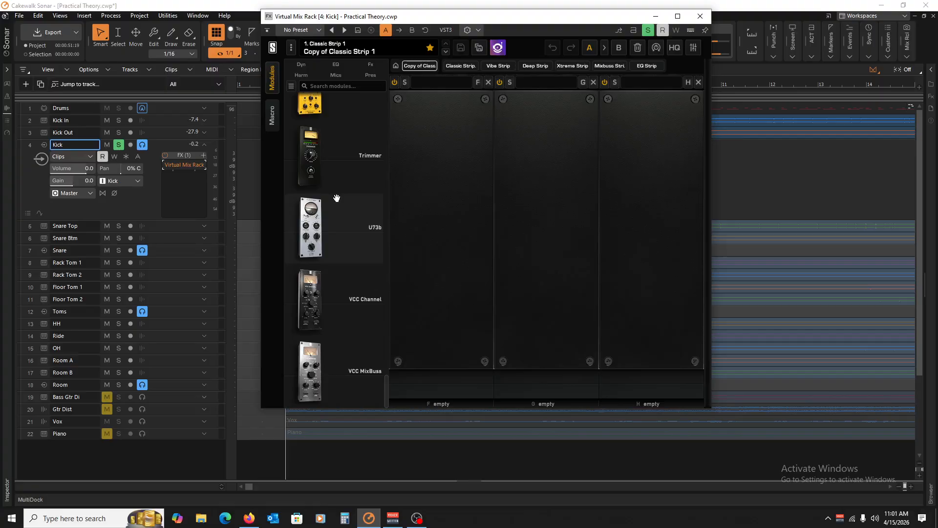
pyautogui.scroll(10, 337, 198)
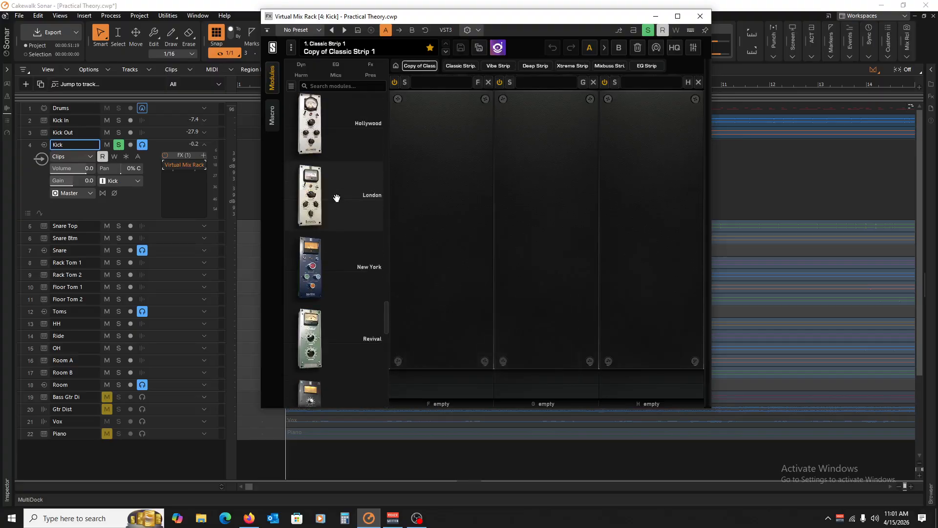
pyautogui.scroll(-10, 337, 198)
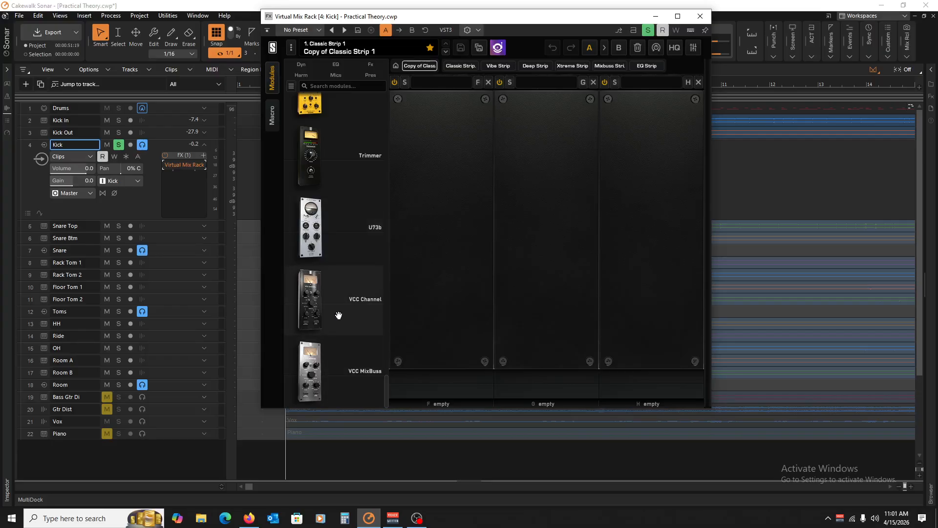
pyautogui.scroll(10, 342, 306)
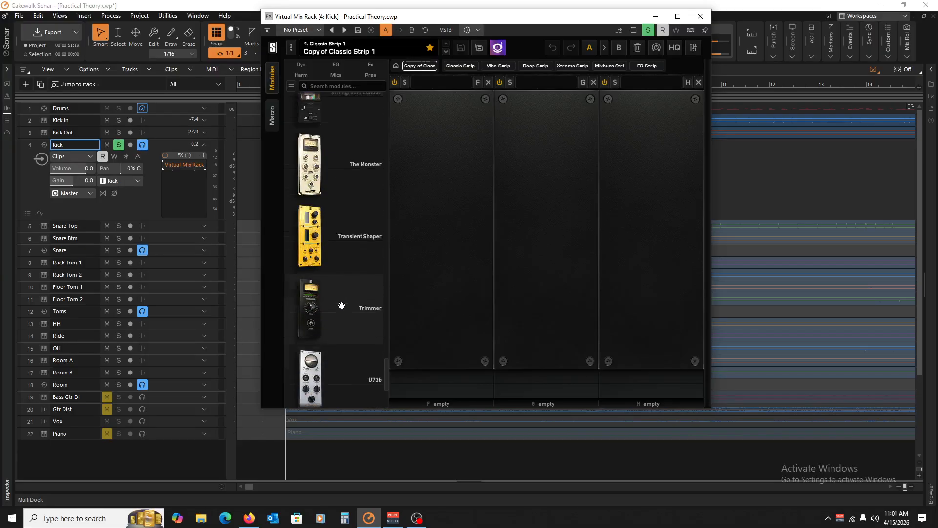
pyautogui.scroll(4, 342, 306)
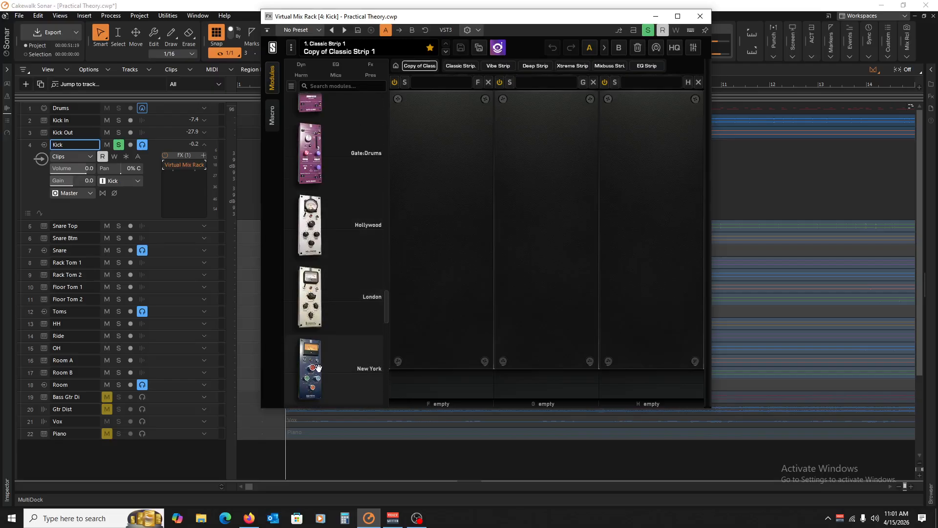
pyautogui.moveTo(318, 367); pyautogui.dragTo(539, 168)
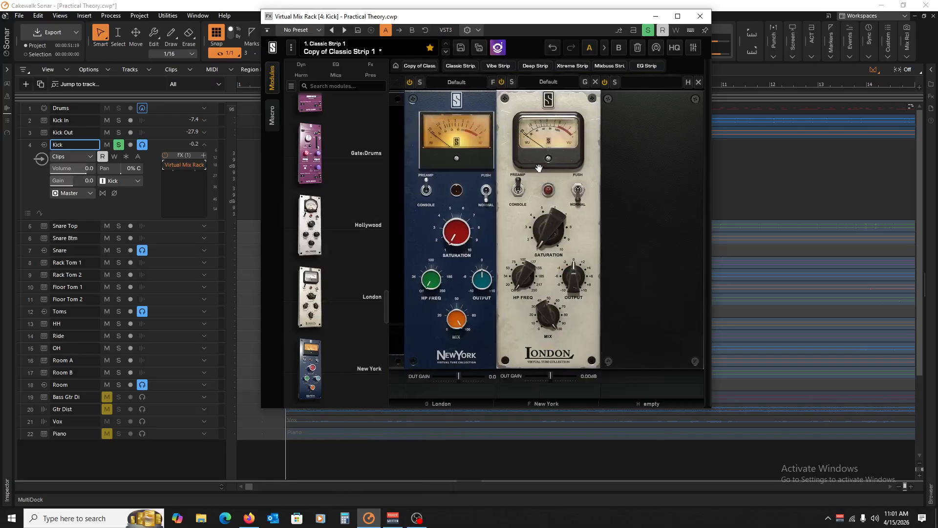
pyautogui.moveTo(338, 235); pyautogui.dragTo(635, 168)
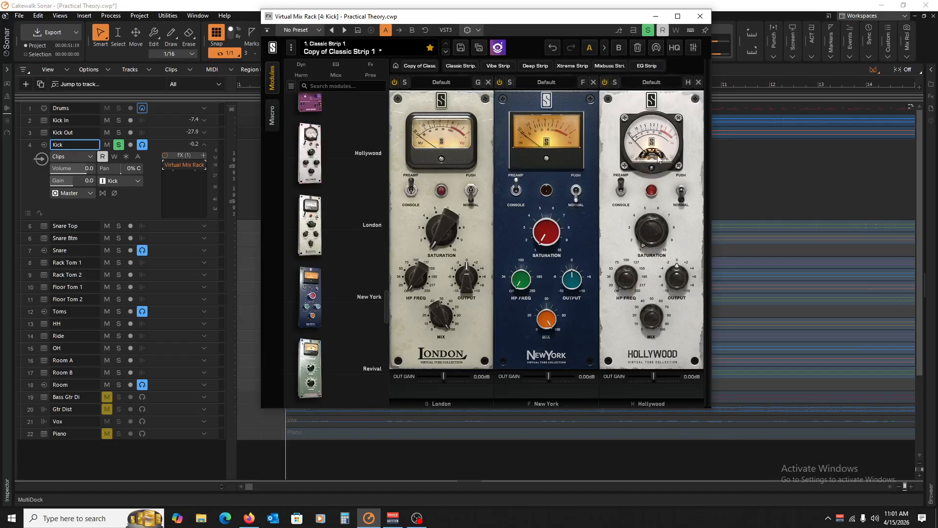
# Remove the London and Hollywood modules from the Virtual Mix Rack, keeping only New York
pyautogui.moveTo(646, 154); pyautogui.dragTo(431, 152)
pyautogui.moveTo(542, 148); pyautogui.dragTo(318, 150)
pyautogui.moveTo(422, 156); pyautogui.dragTo(313, 155)
# Add the Gate:Drums module to the rack directly after the New York module
pyautogui.scroll(3, 335, 235)
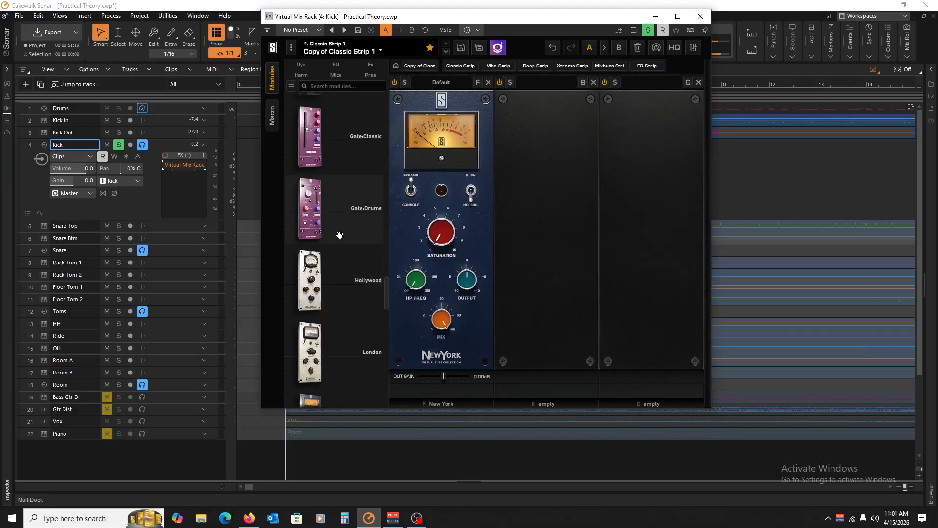
pyautogui.moveTo(328, 290); pyautogui.dragTo(546, 198)
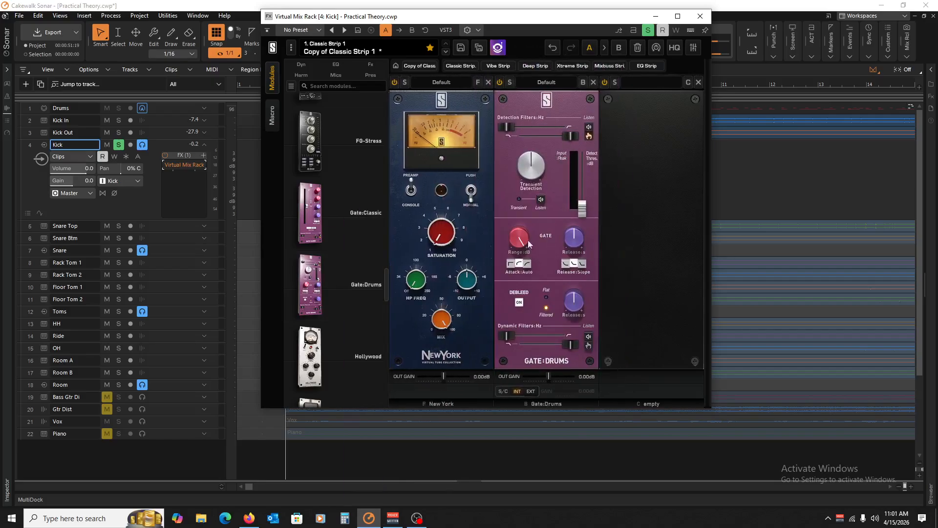
pyautogui.moveTo(542, 206); pyautogui.dragTo(581, 196)
# Add the FG-N equalizer module to the rack slot after Gate:Drums
pyautogui.scroll(2, 340, 224)
pyautogui.scroll(2, 340, 225)
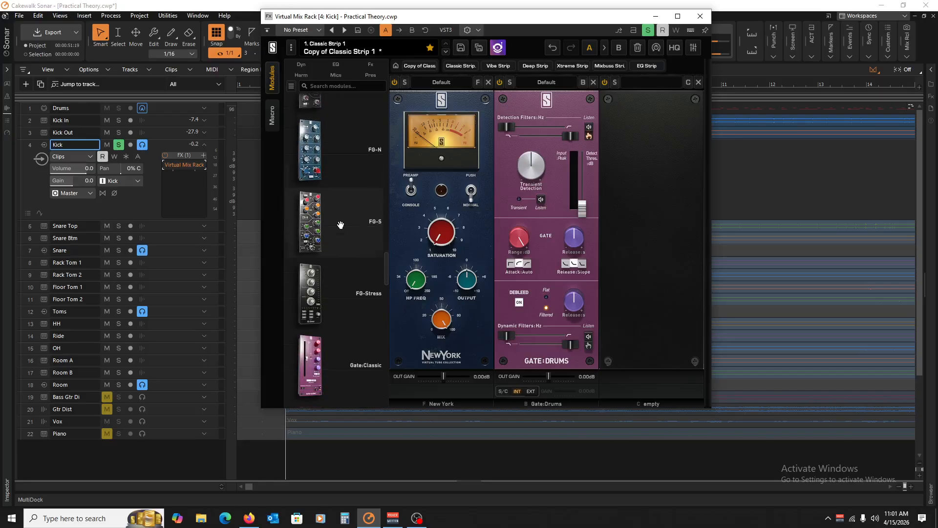
pyautogui.scroll(1, 341, 225)
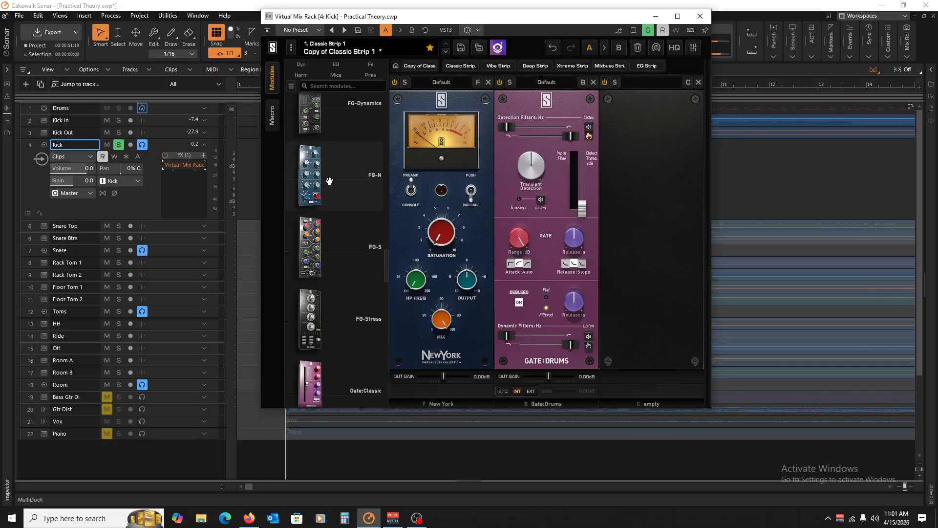
pyautogui.moveTo(329, 181); pyautogui.dragTo(655, 205)
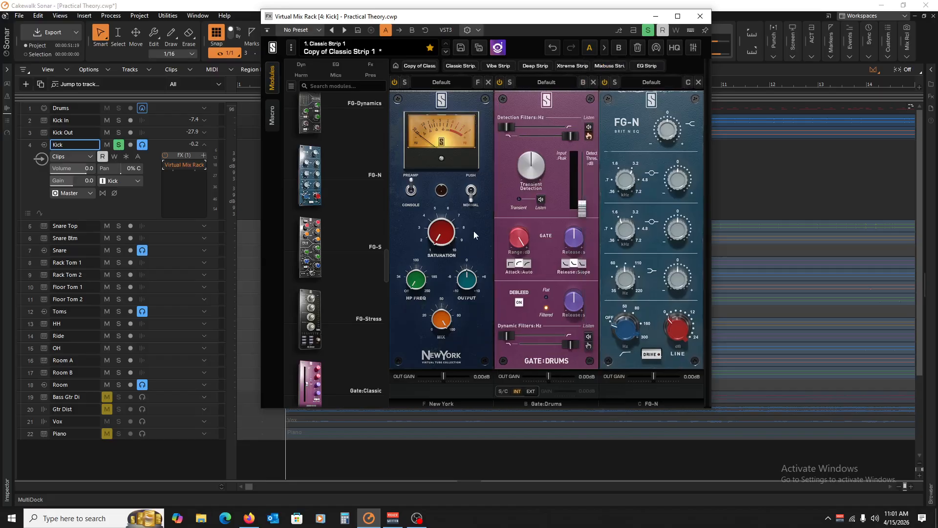
# Add the FG-Stress compressor module and place it at the end of the chain, after FG-N
pyautogui.moveTo(333, 317); pyautogui.dragTo(759, 185)
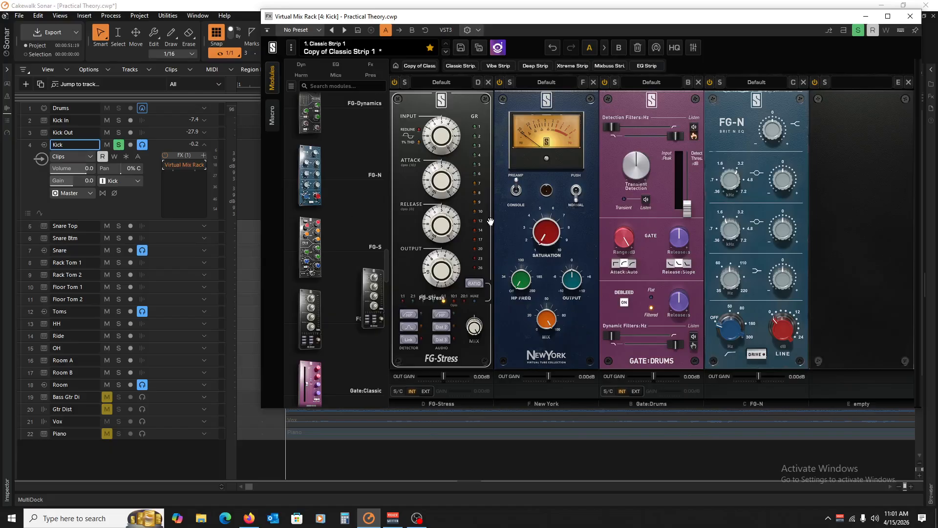
pyautogui.moveTo(404, 231); pyautogui.dragTo(732, 212)
pyautogui.moveTo(596, 22); pyautogui.dragTo(541, 17)
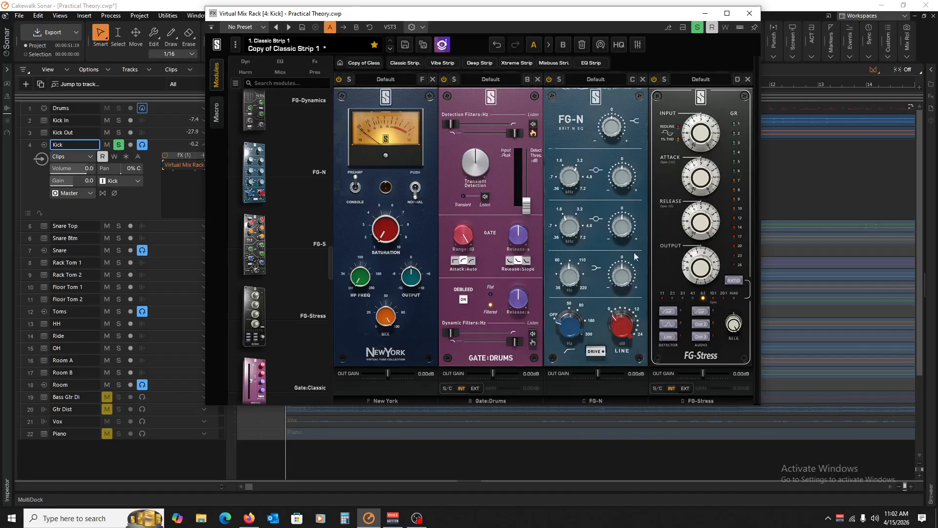
# Find the FG-73 preamp module and insert it at the start of the rack, ahead of New York
pyautogui.scroll(2, 519, 239)
pyautogui.scroll(4, 326, 205)
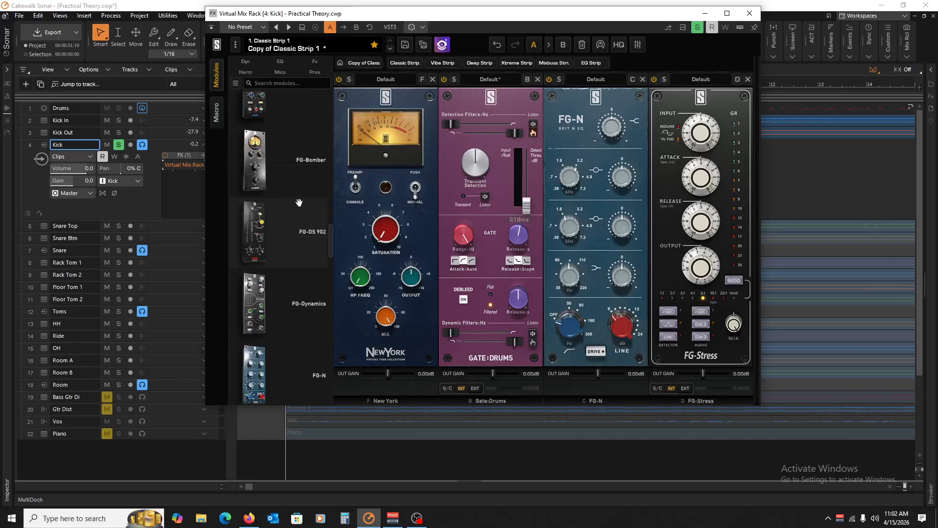
pyautogui.scroll(1, 279, 299)
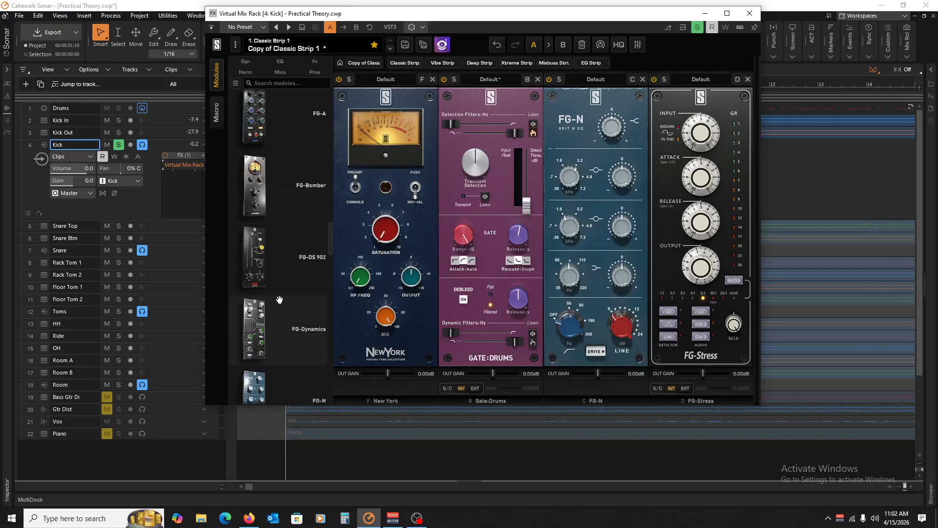
pyautogui.scroll(2, 279, 300)
pyautogui.scroll(1, 279, 300)
pyautogui.scroll(2, 279, 300)
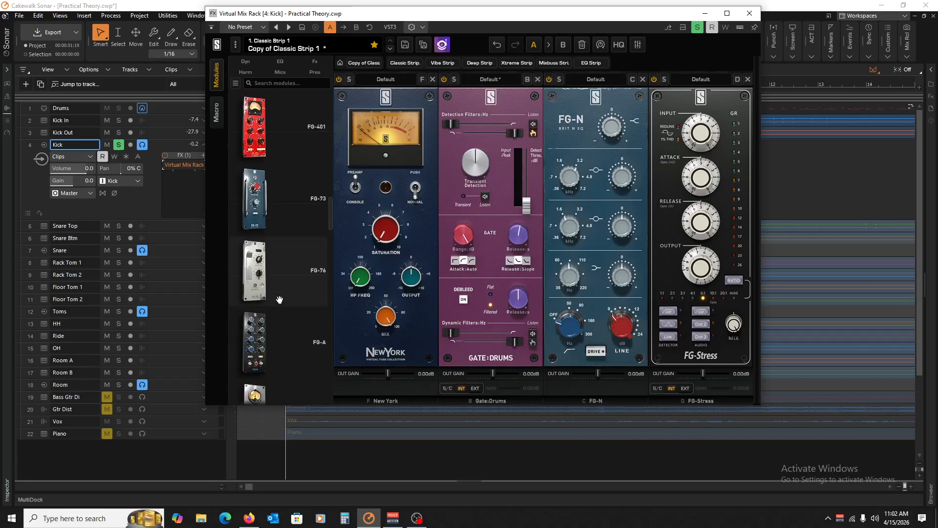
pyautogui.scroll(2, 279, 300)
pyautogui.moveTo(268, 285); pyautogui.dragTo(369, 295)
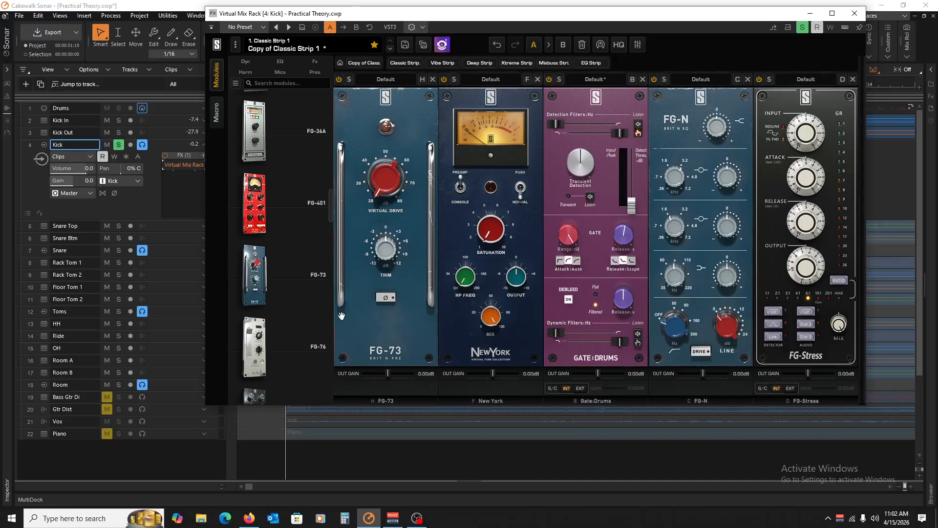
# Look through the compressor modules and insert The Monster between Gate:Drums and FG-N in the rack
pyautogui.scroll(5, 254, 342)
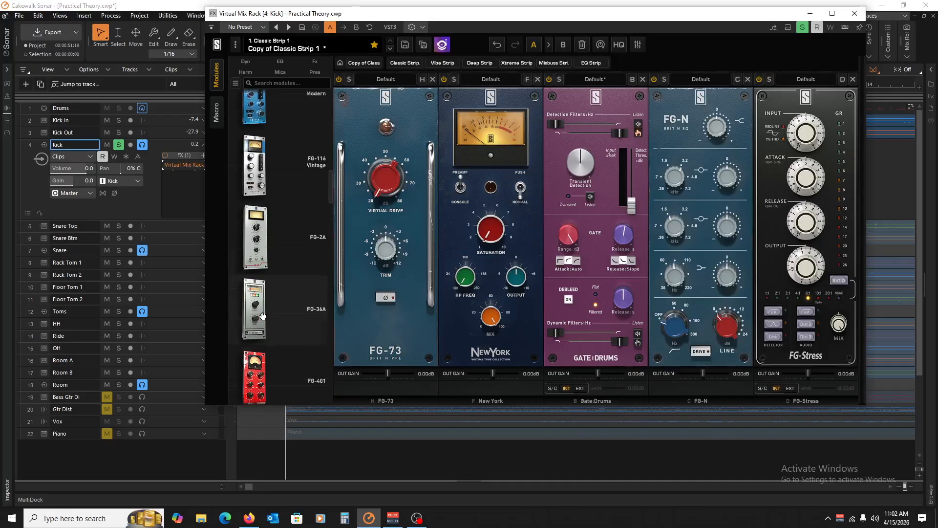
pyautogui.scroll(-2, 262, 315)
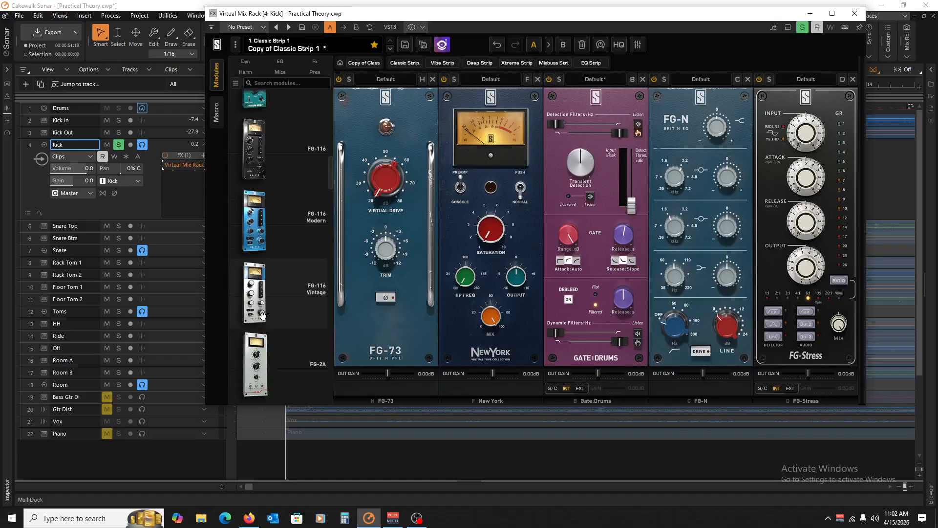
pyautogui.scroll(-2, 262, 316)
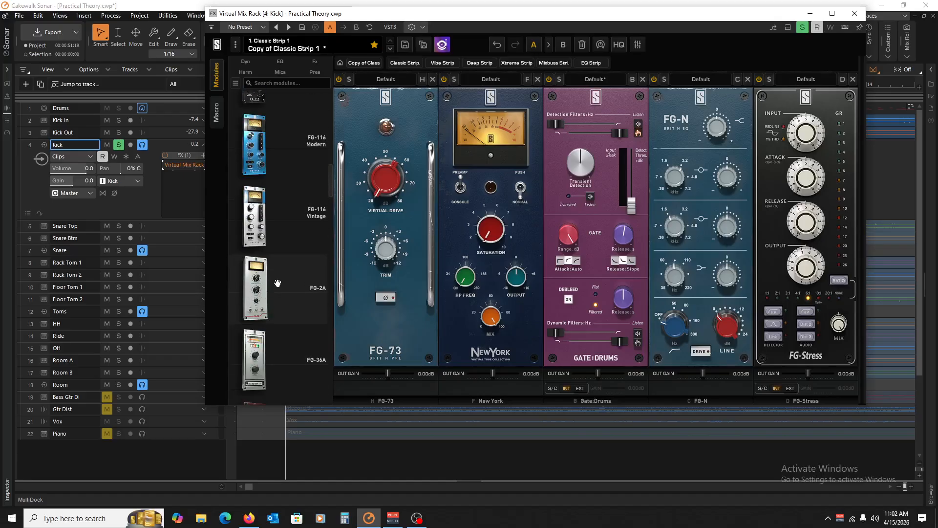
pyautogui.scroll(6, 269, 300)
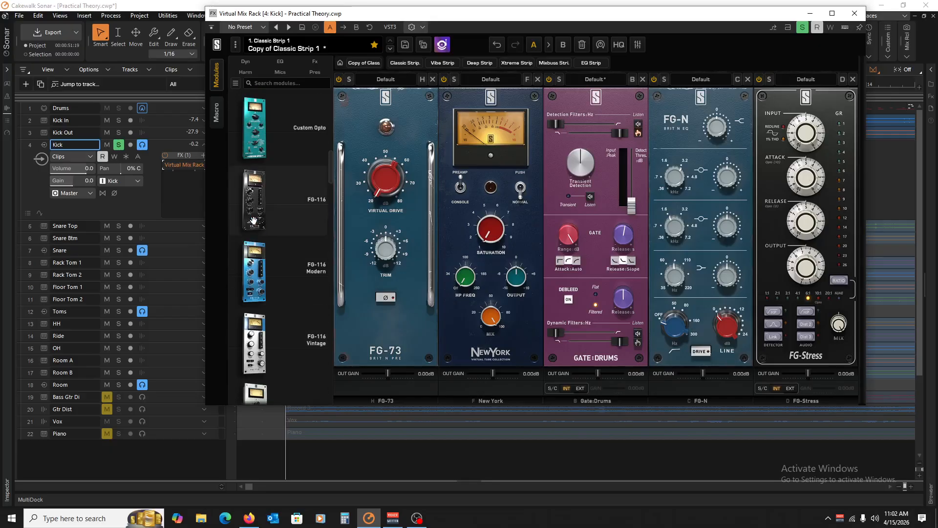
pyautogui.scroll(4, 261, 232)
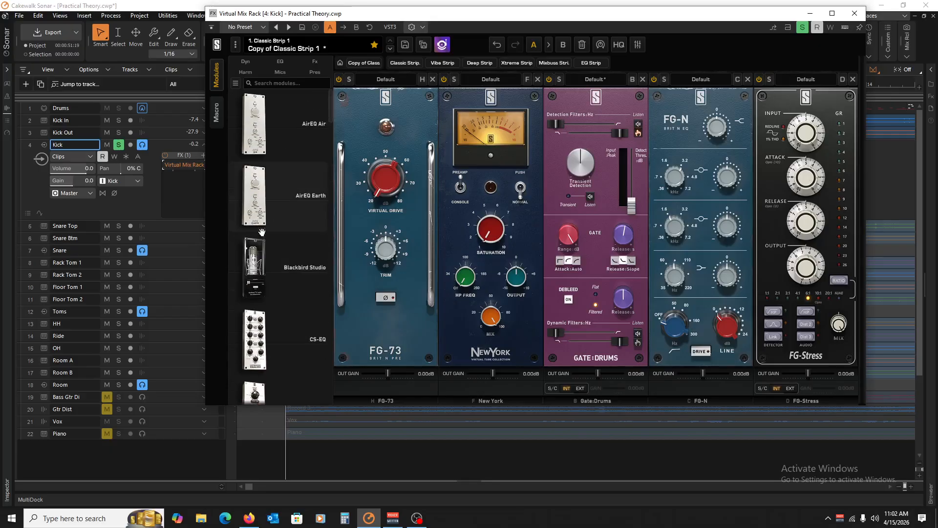
pyautogui.scroll(-15, 261, 232)
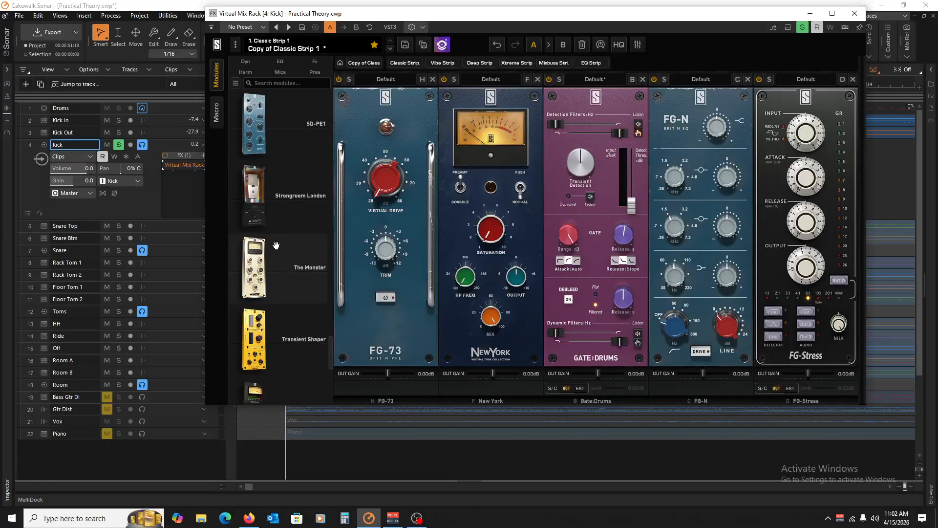
pyautogui.scroll(3, 296, 287)
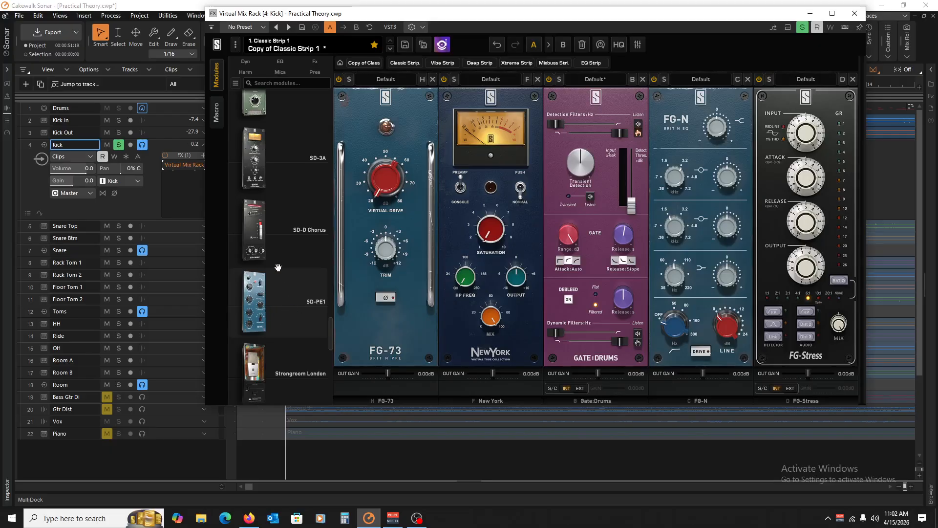
pyautogui.scroll(-3, 278, 267)
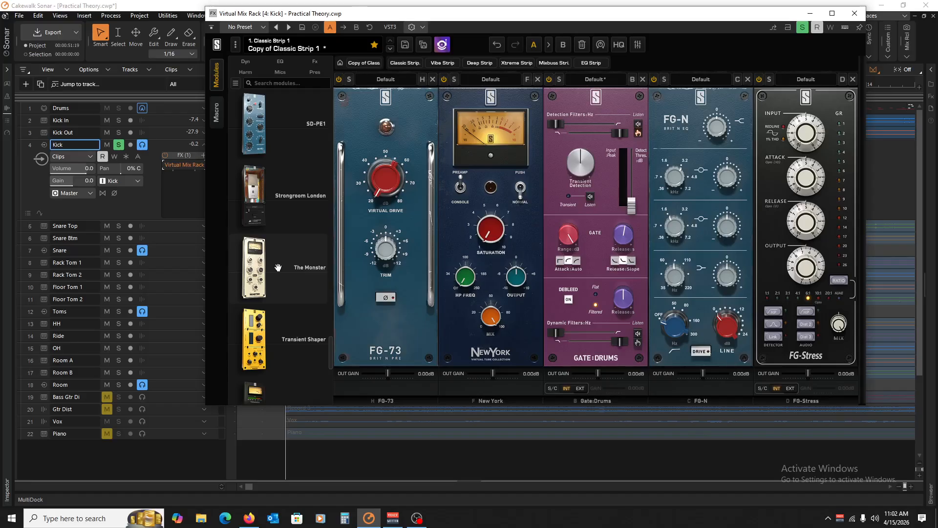
pyautogui.moveTo(283, 265); pyautogui.dragTo(707, 222)
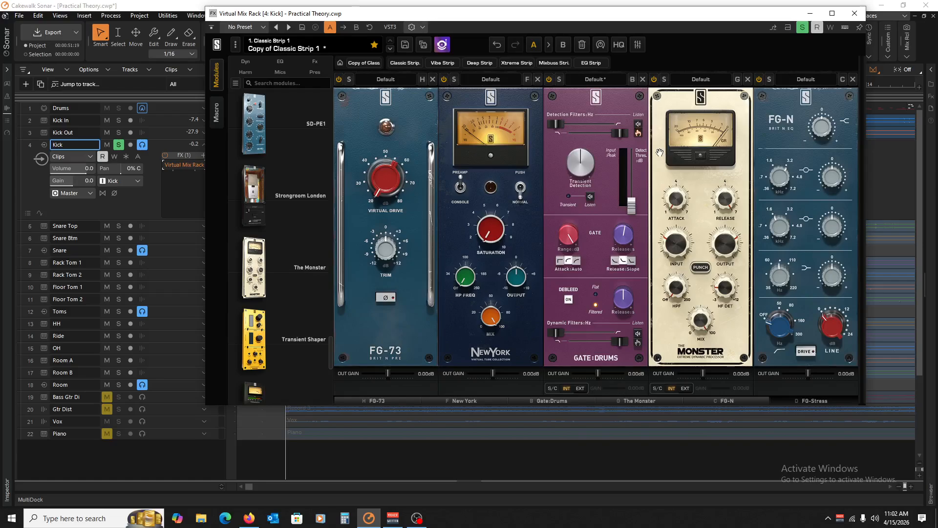
# Close the Virtual Mix Rack window and delete the plug-in from the Kick track's FX rack
pyautogui.click(856, 14)
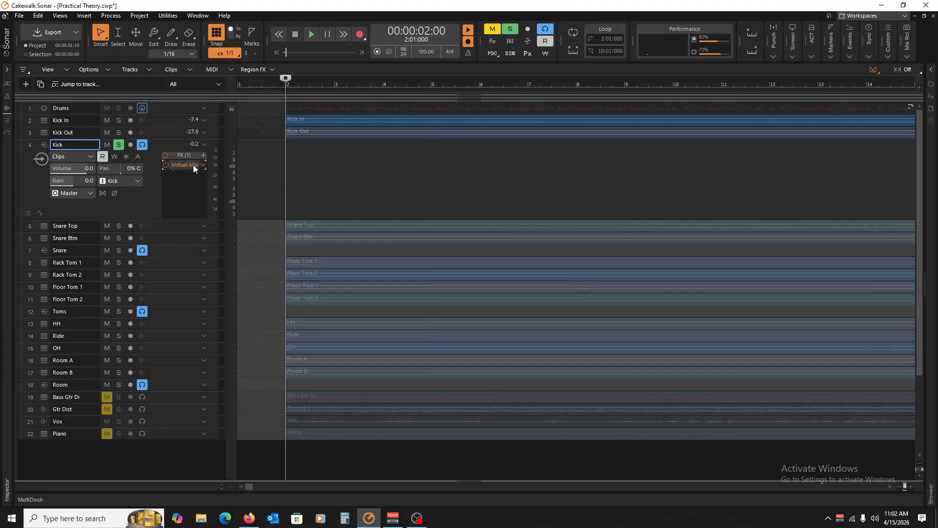
pyautogui.rightClick(183, 166)
pyautogui.click(184, 176)
# Browse the audio effects available for the Kick track, including the Delays and Dynamics categories, without inserting any
pyautogui.rightClick(180, 181)
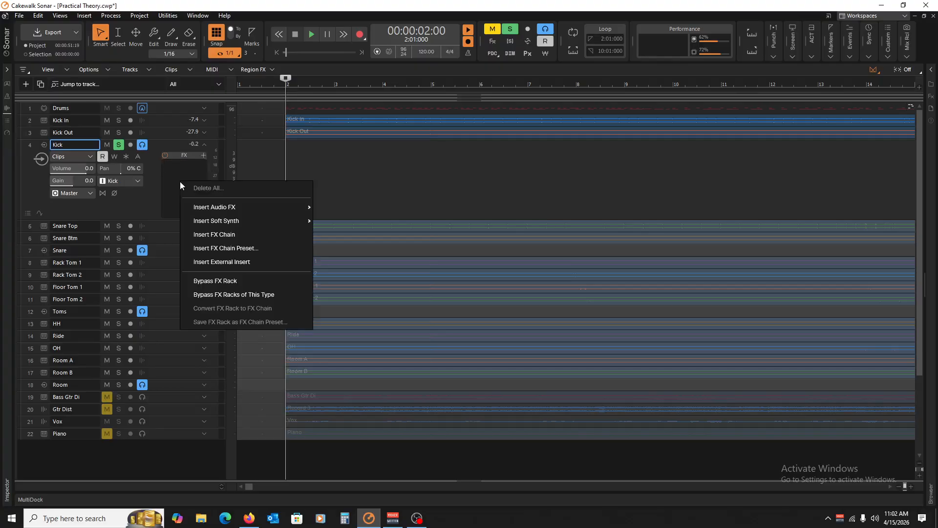
pyautogui.moveTo(225, 209)
pyautogui.moveTo(352, 304)
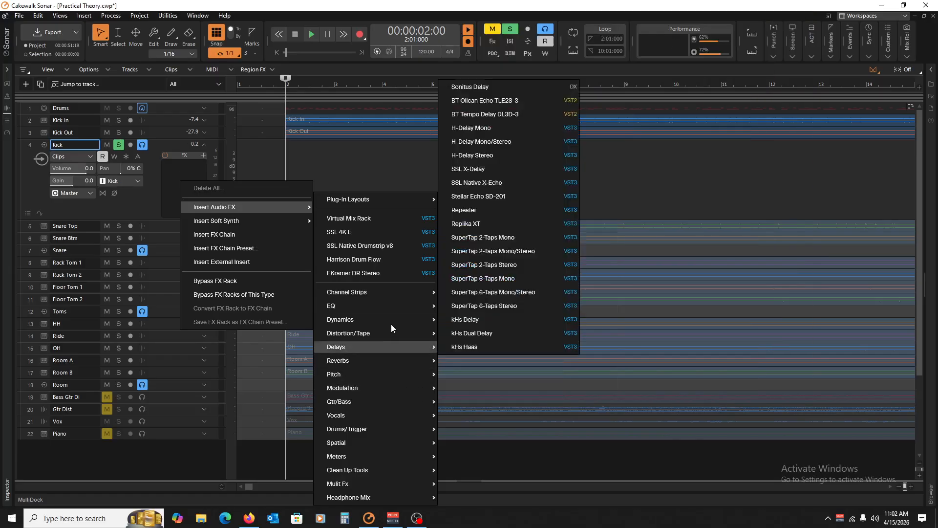
pyautogui.moveTo(391, 321)
pyautogui.moveTo(489, 250)
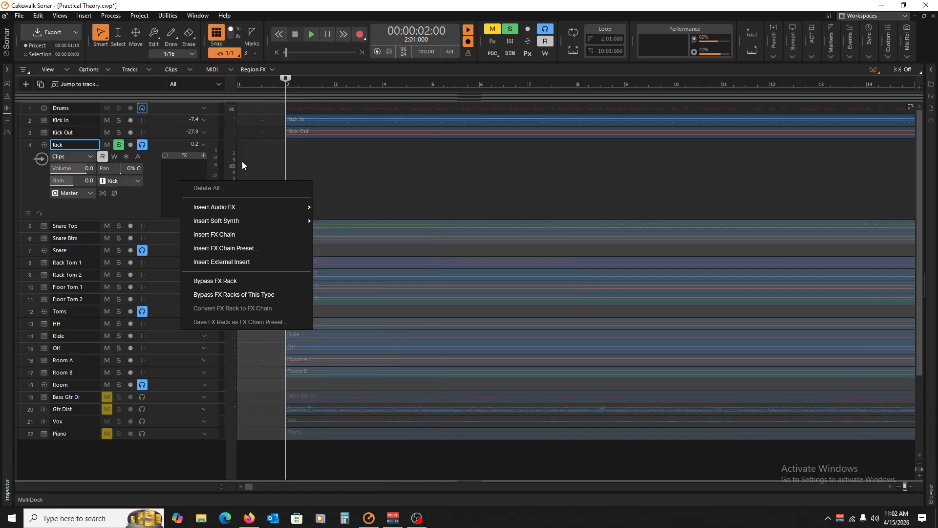
pyautogui.click(463, 185)
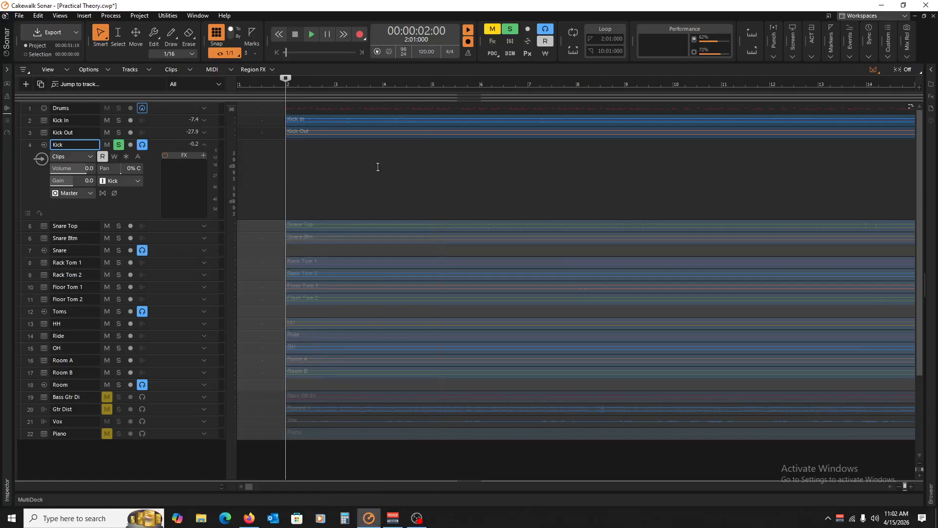
# Return the playhead to the project start and unsolo the Kick track
pyautogui.press('w')
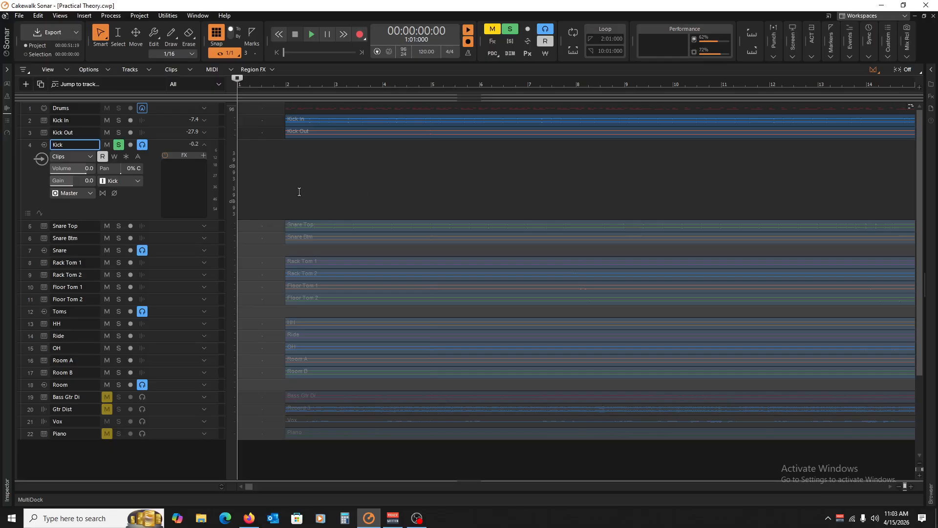
pyautogui.click(119, 145)
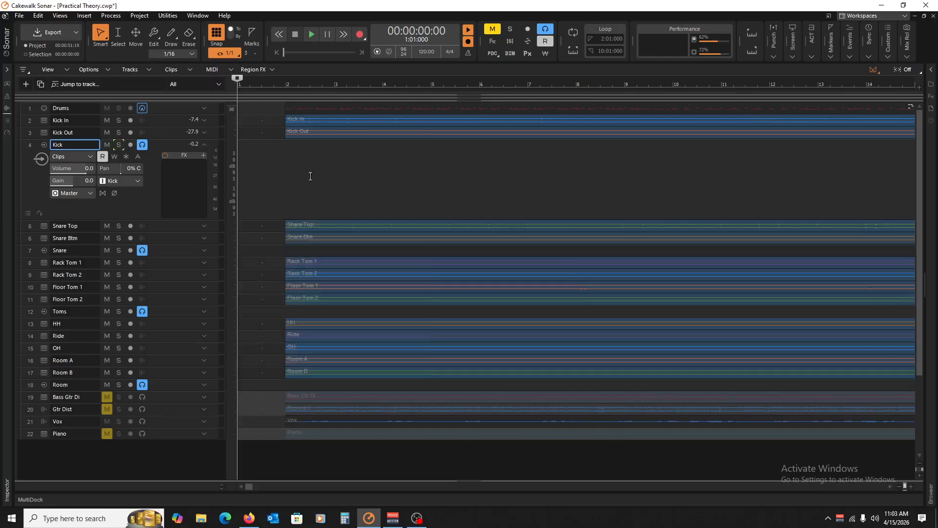
pyautogui.click(378, 158)
pyautogui.hotkey('ctrl', 'Home')
pyautogui.click(284, 187)
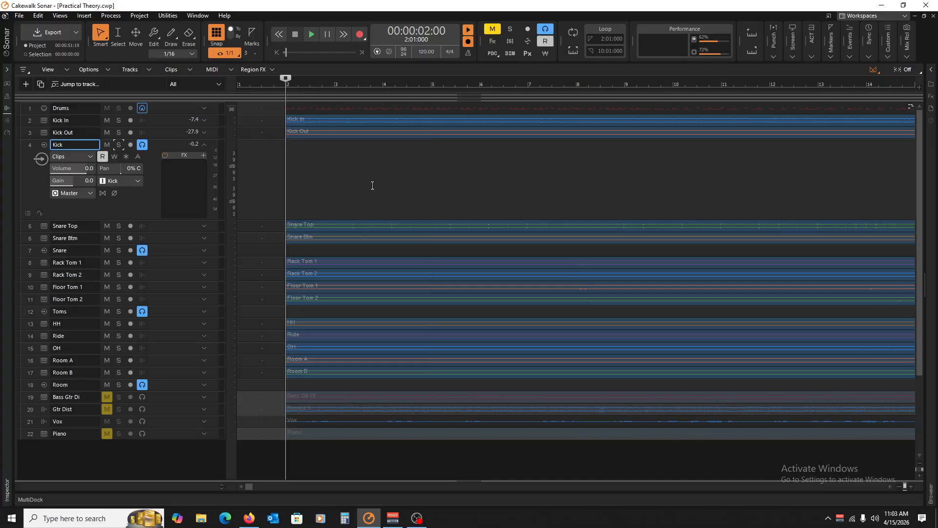
pyautogui.press('w')
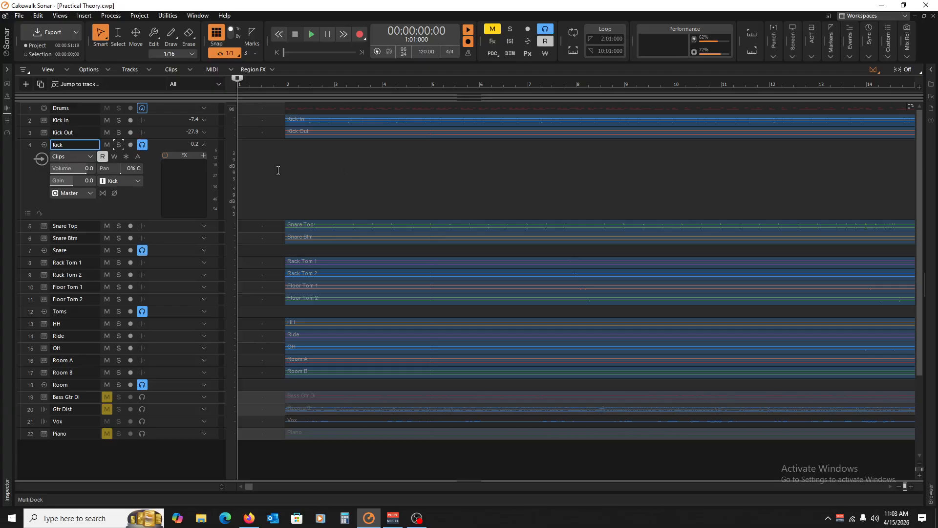
pyautogui.click(298, 166)
pyautogui.click(346, 173)
pyautogui.click(388, 172)
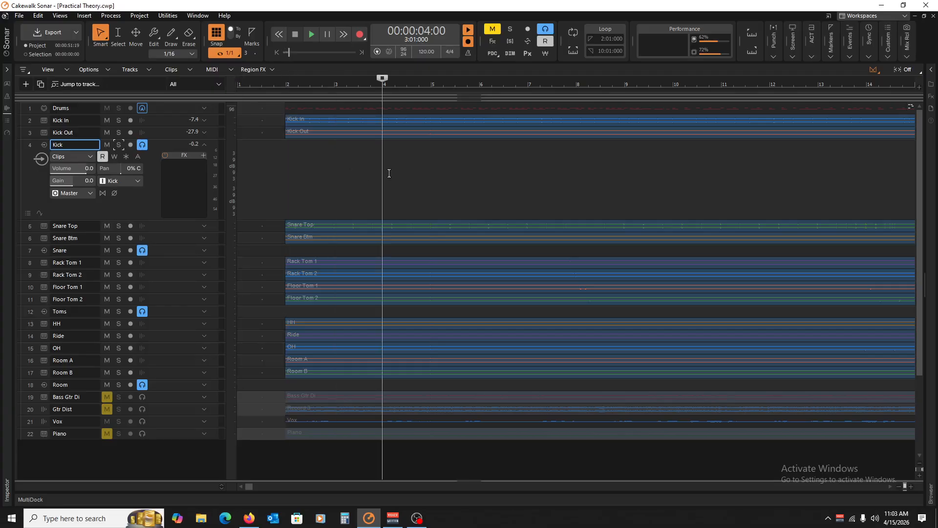
pyautogui.click(447, 169)
pyautogui.press('w')
pyautogui.click(294, 173)
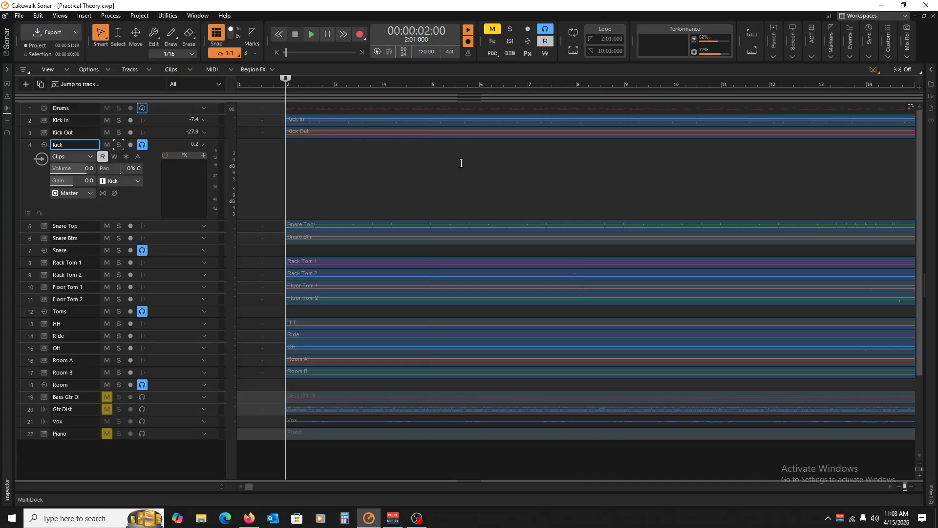
pyautogui.click(477, 176)
pyautogui.hotkey('ctrl', 'Home')
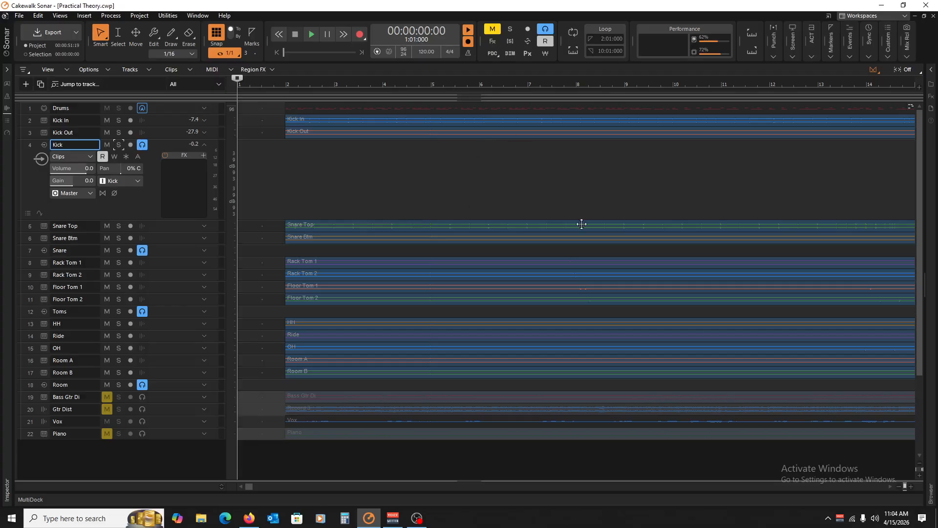
pyautogui.click(418, 518)
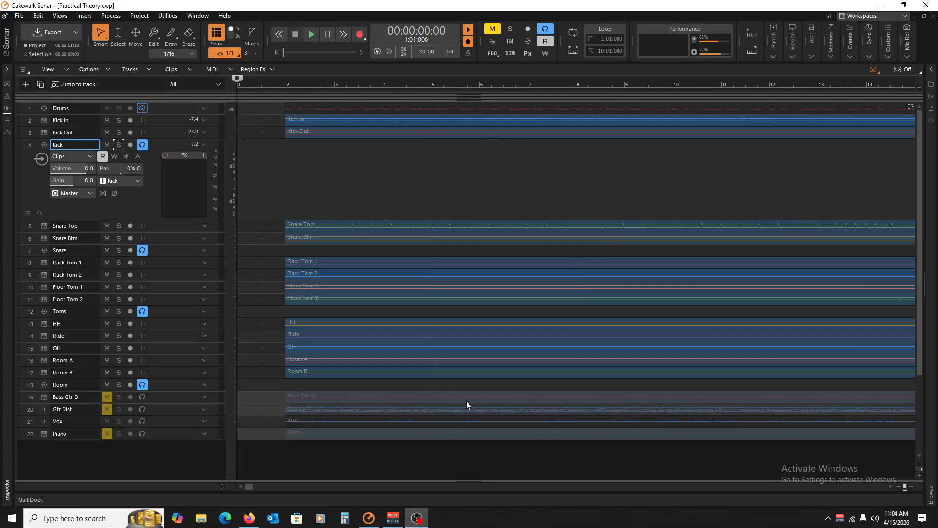